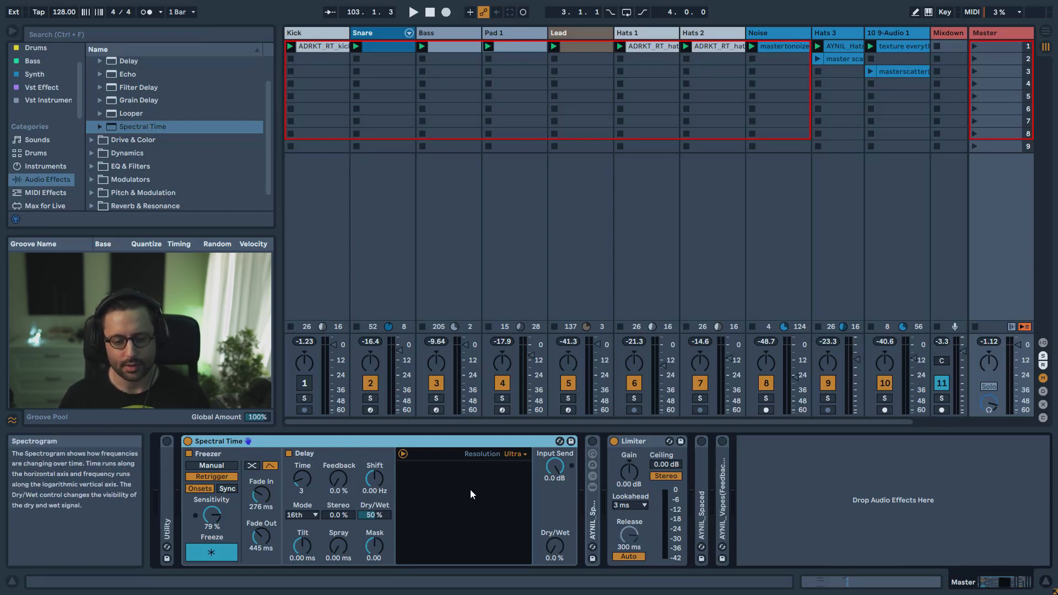
Step: Start playback and raise Spectral Time's overall Dry/Wet in stages up to 100%
key("space")
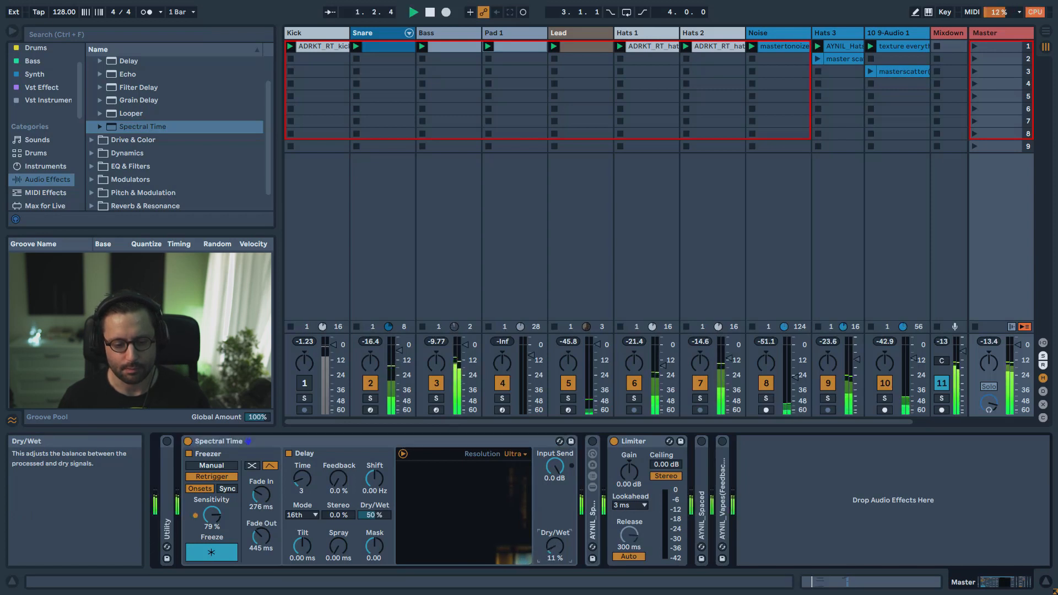
left_click_drag(555, 547, 555, 491)
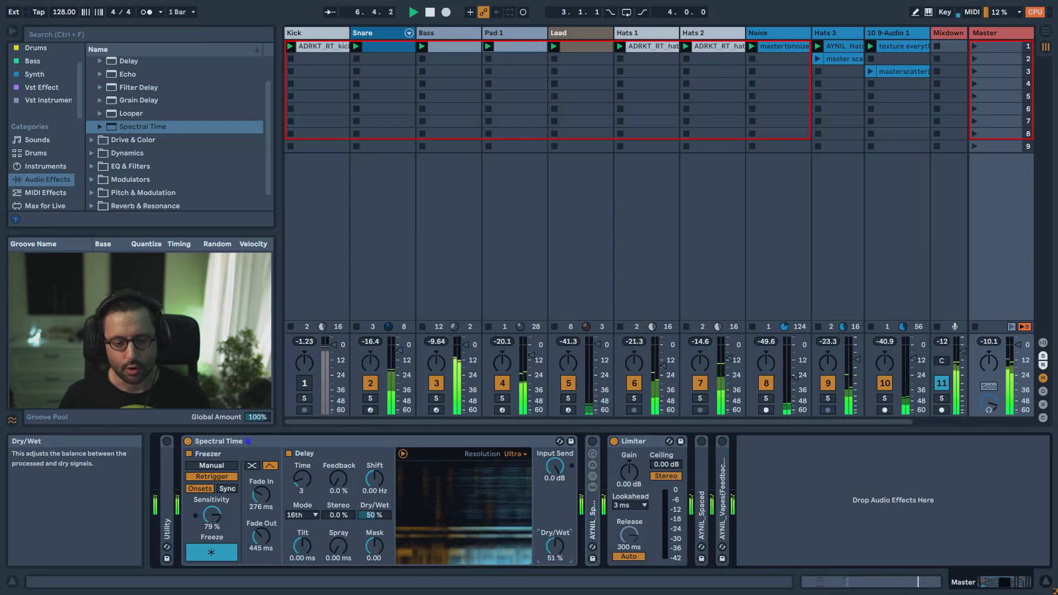
left_click_drag(555, 545, 555, 490)
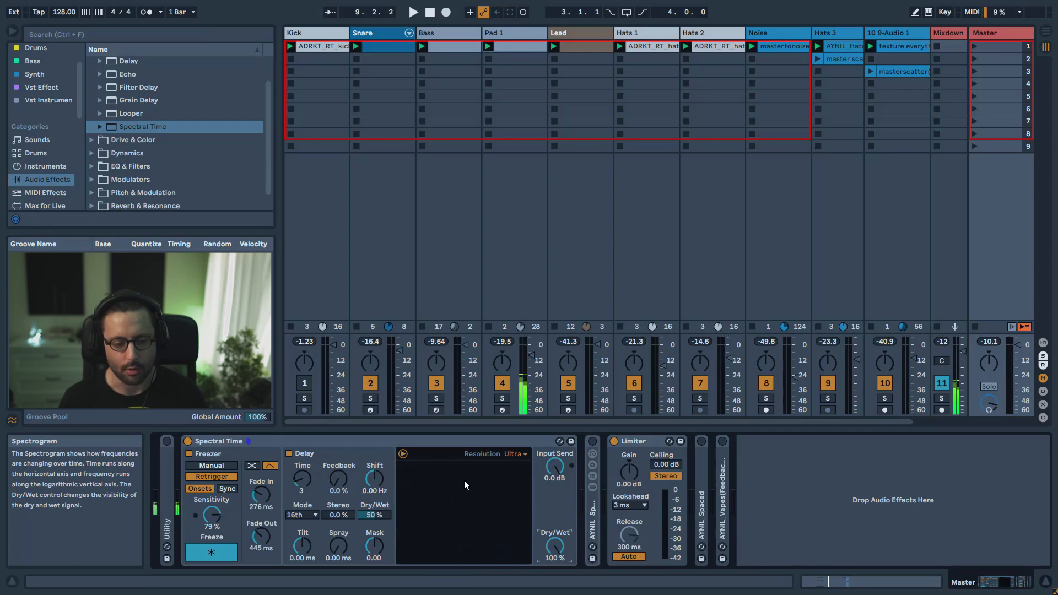
Step: Look at Spectral Time's Resolution options and leave the setting on Ultra
left_click(514, 455)
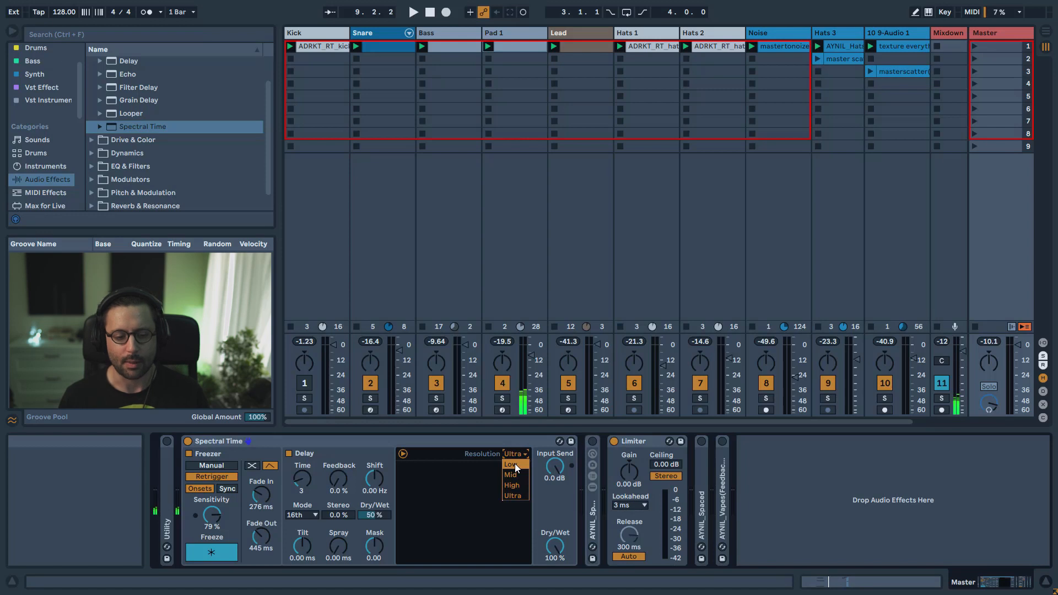
left_click(252, 439)
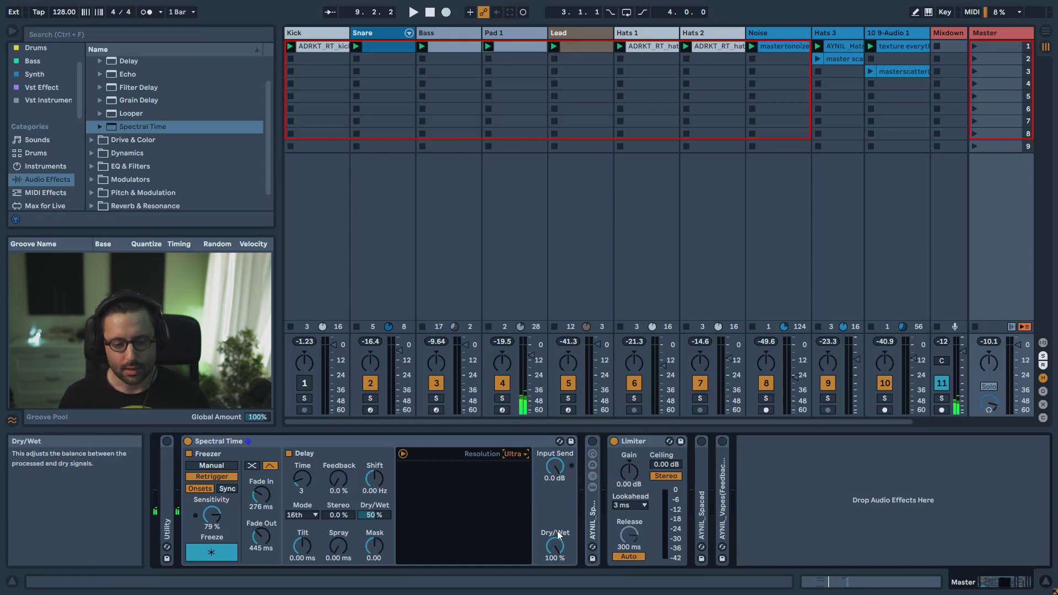
Step: During playback, cut Spectral Time's Input Send to -inf dB, raise it to about -1.7 dB, and cut it to -inf dB again
left_click(556, 468)
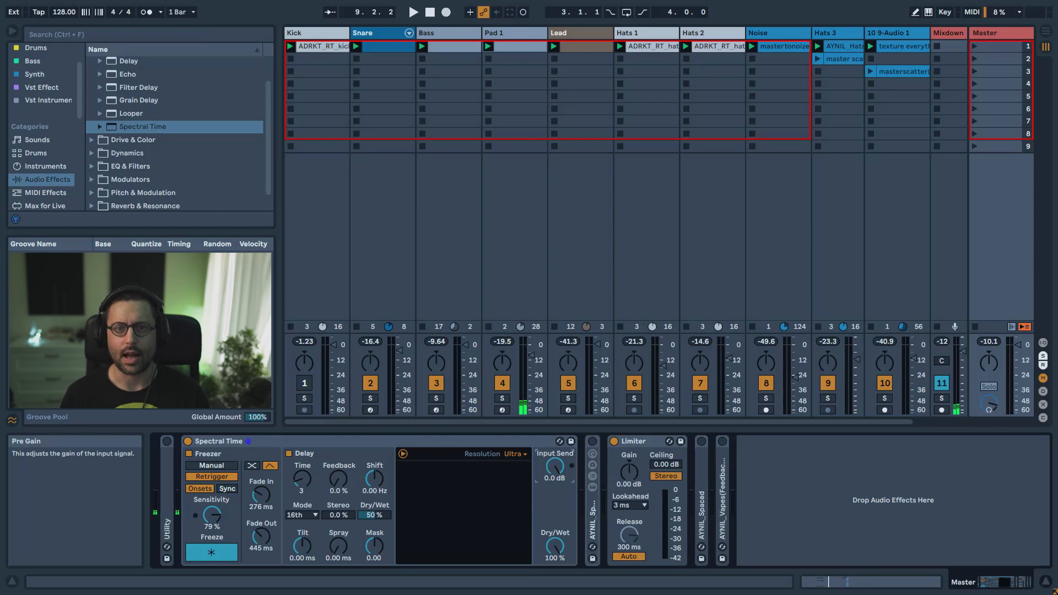
key("space")
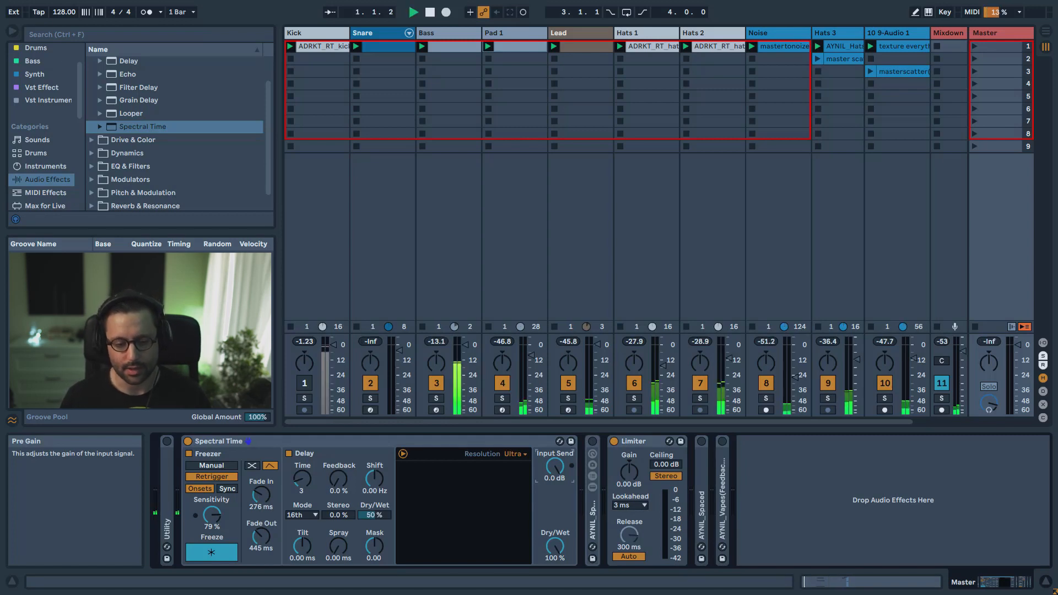
left_click_drag(556, 468, 556, 552)
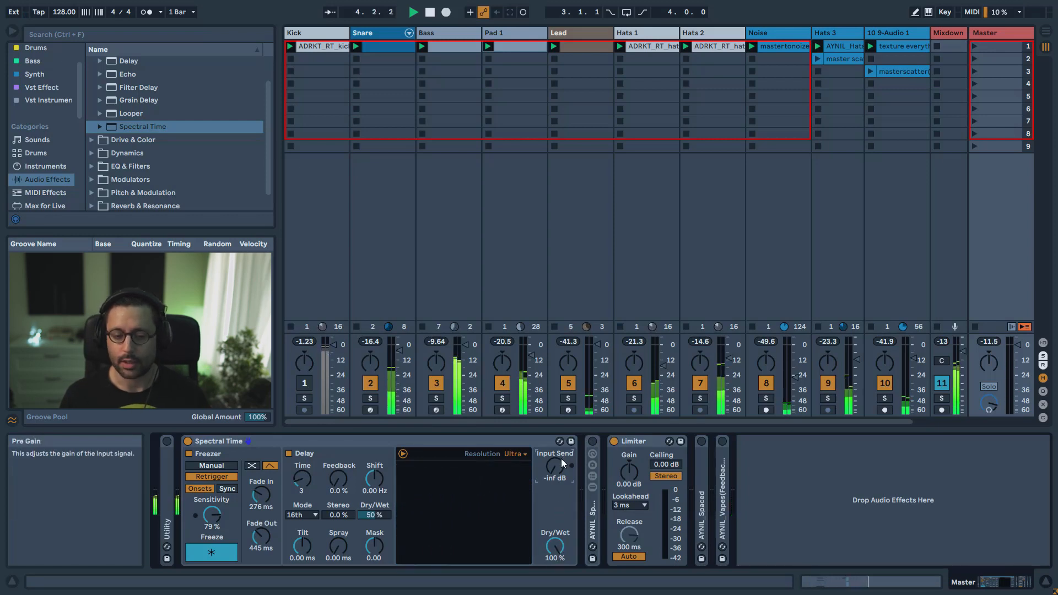
left_click_drag(555, 466, 555, 452)
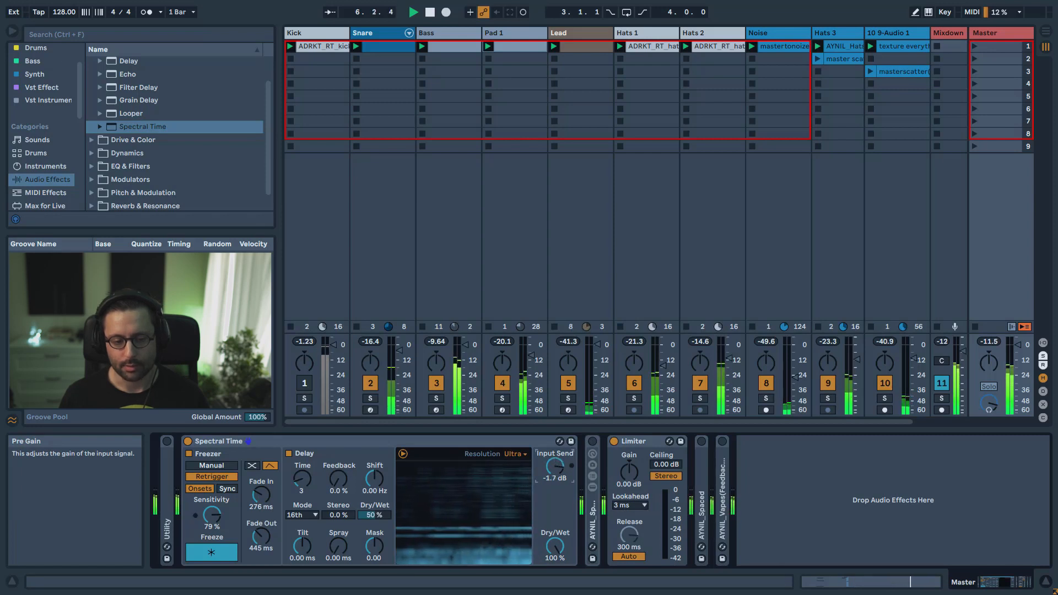
left_click_drag(555, 467, 555, 518)
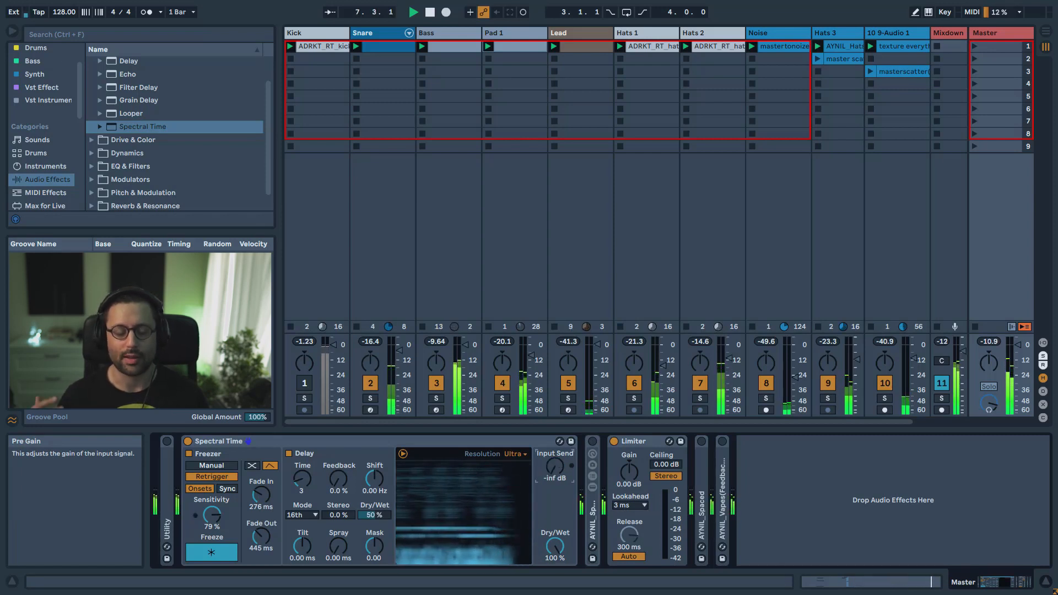
Step: Lower Spectral Time's overall Dry/Wet to 60% and bring its Input Send up slightly
left_click_drag(555, 545, 555, 558)
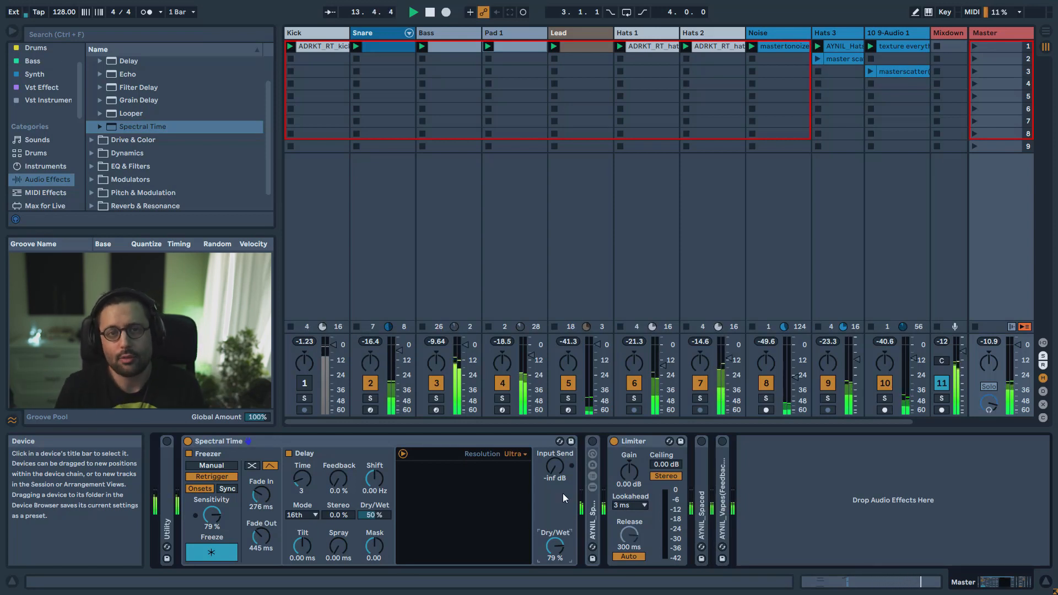
left_click_drag(560, 474, 560, 468)
mouse_move(556, 545)
left_mouse_down()
mouse_move(556, 591)
mouse_move(556, 556)
left_mouse_up()
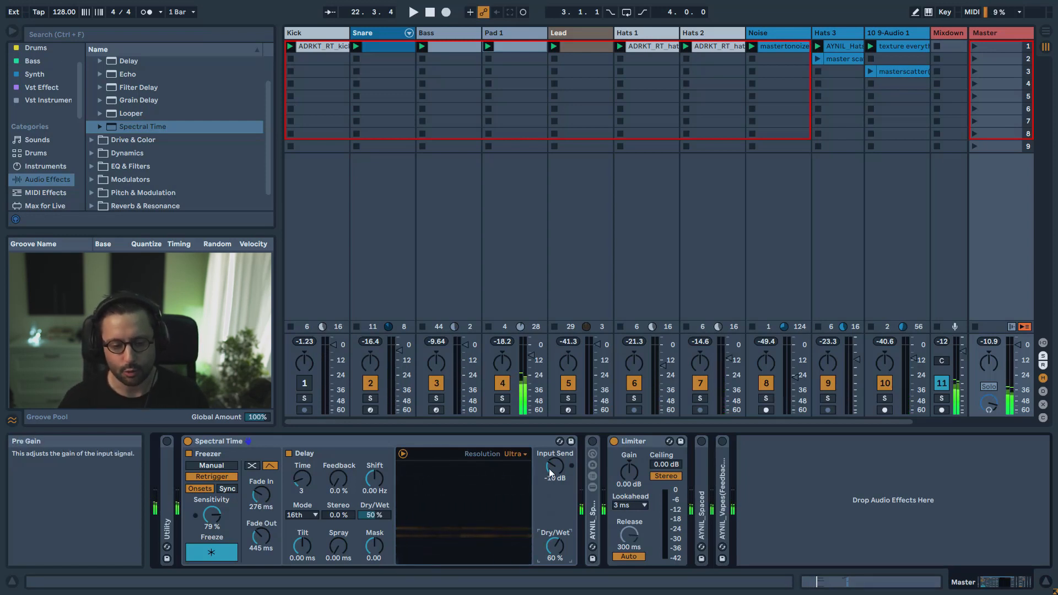
Step: Balance Spectral Time with Input Send at about -3.2 dB and overall Dry/Wet at 50%, checking the mix in playback
key("space")
left_click_drag(555, 546, 555, 531)
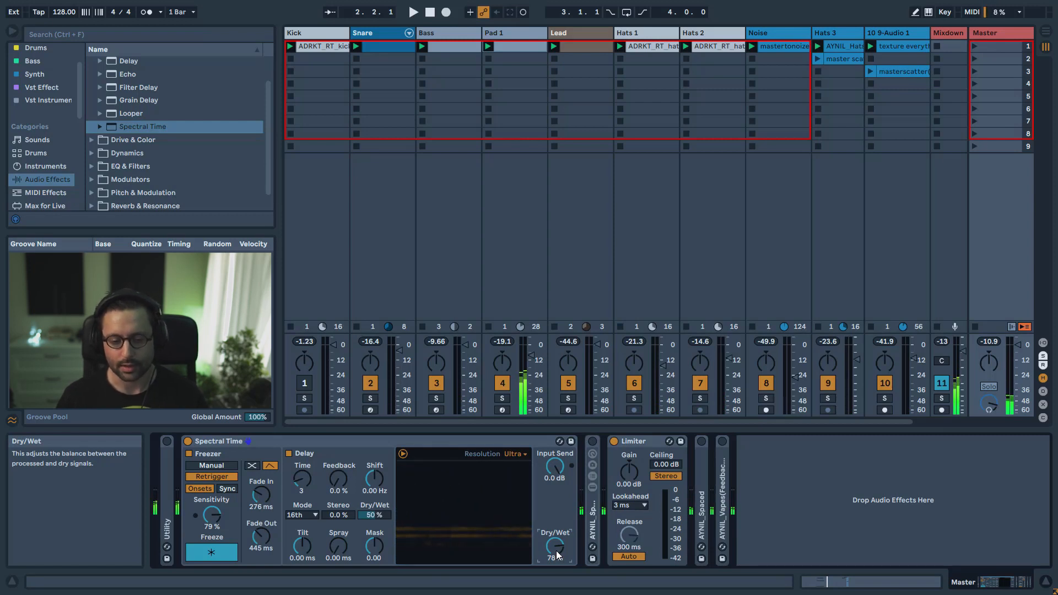
left_click_drag(556, 551, 557, 564)
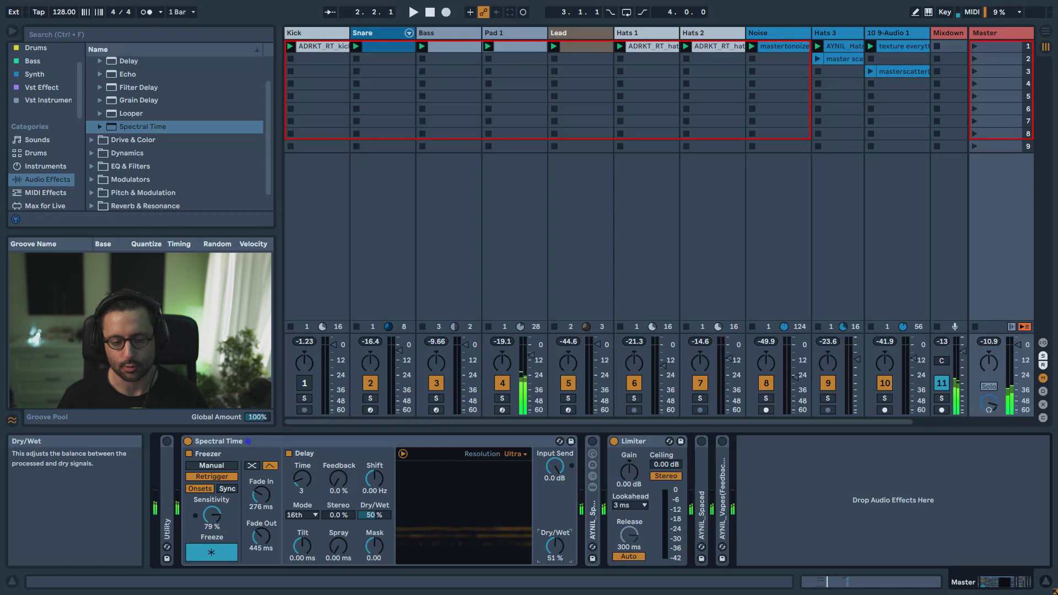
left_click_drag(555, 467, 555, 473)
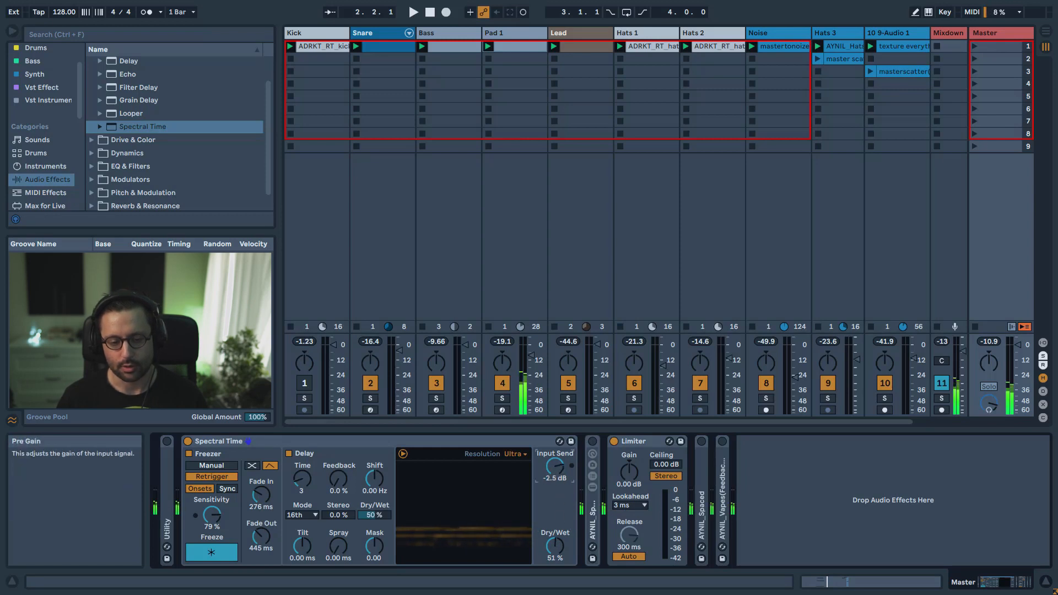
left_click(559, 549)
key("space")
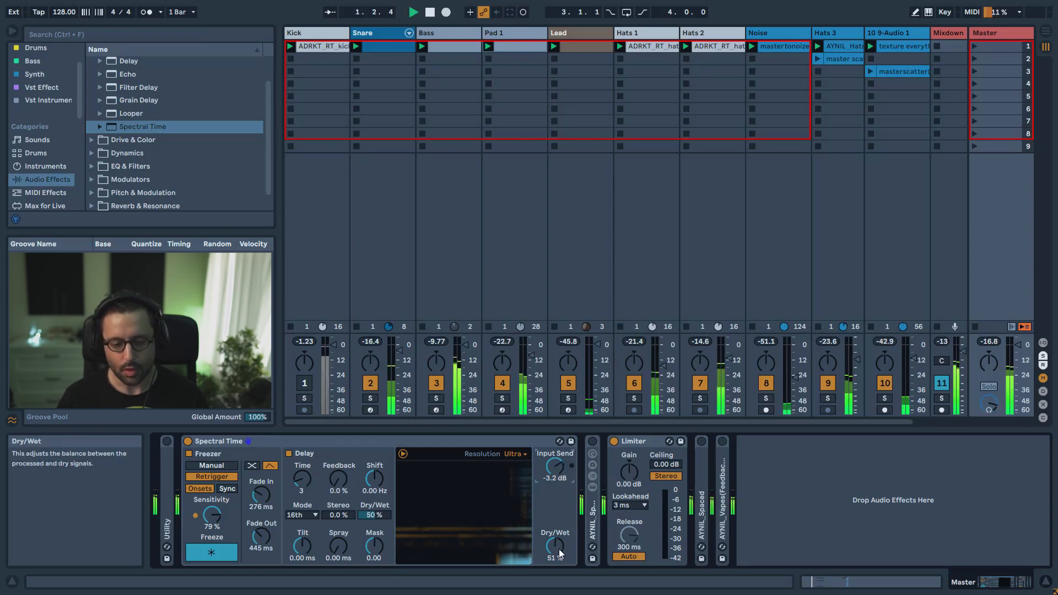
left_click_drag(559, 549, 559, 548)
Step: Cut Spectral Time's Input Send fully to -inf dB while the set plays
left_click_drag(554, 475, 553, 481)
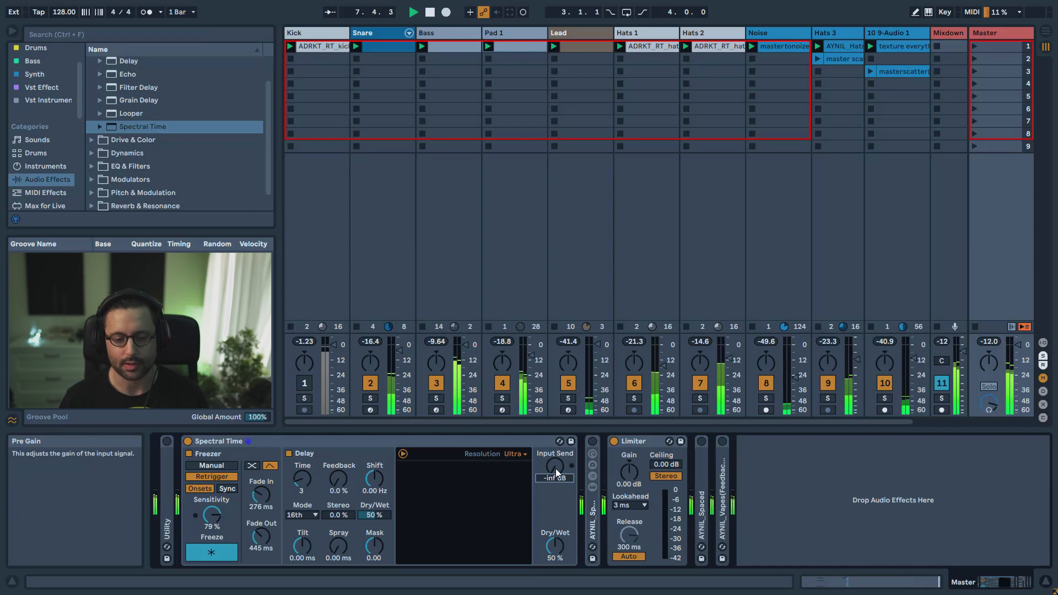
left_click_drag(556, 468, 555, 542)
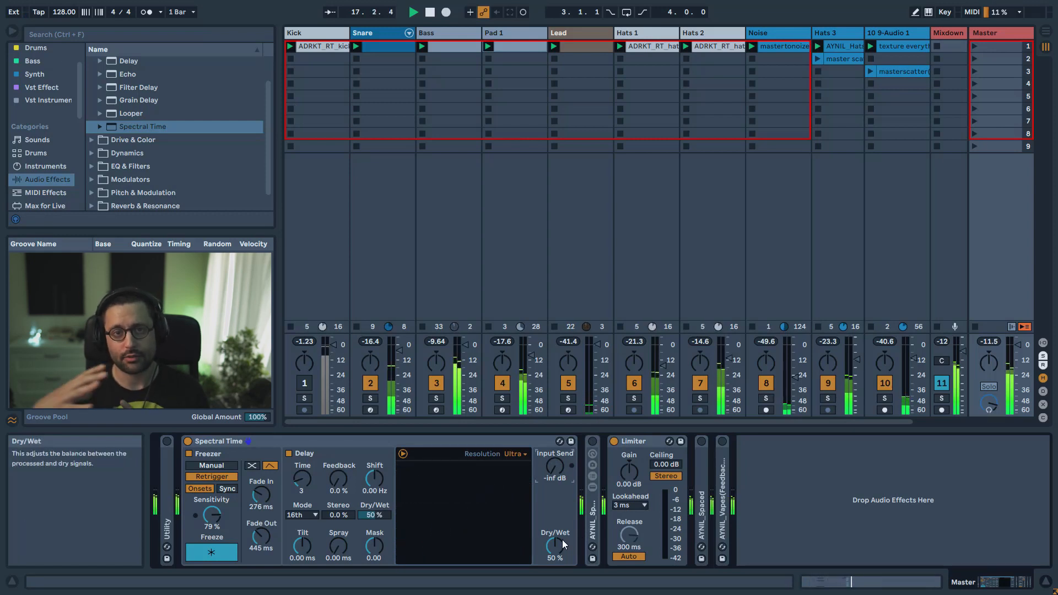
Step: Restore Spectral Time's Input Send to 0.0 dB and compare its overall Dry/Wet at 0% and 100%
left_click_drag(554, 551, 555, 590)
left_click_drag(555, 469, 555, 408)
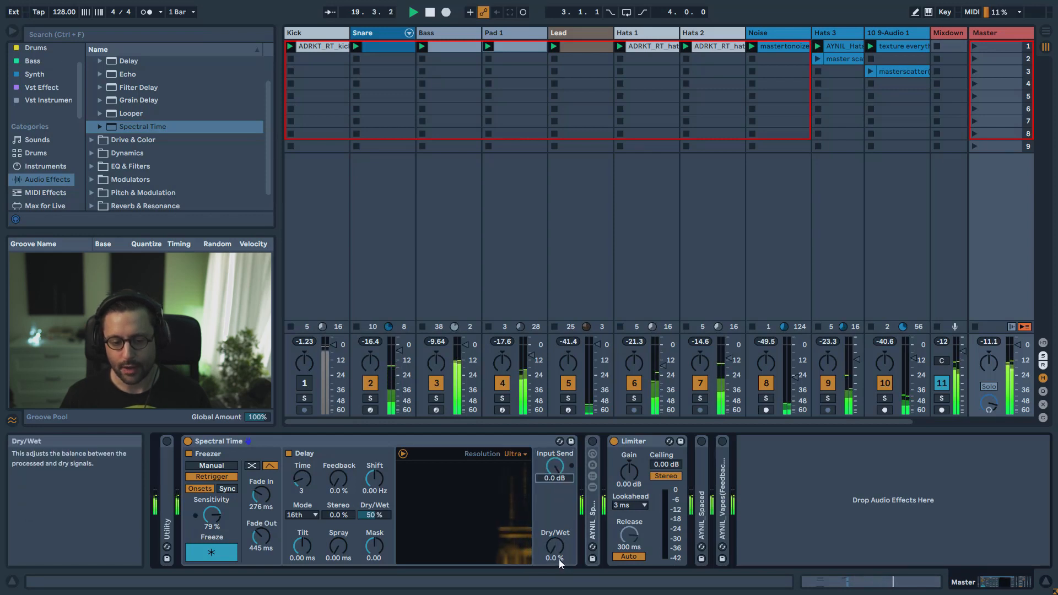
mouse_move(559, 560)
left_mouse_down()
mouse_move(558, 513)
mouse_move(555, 555)
left_mouse_up()
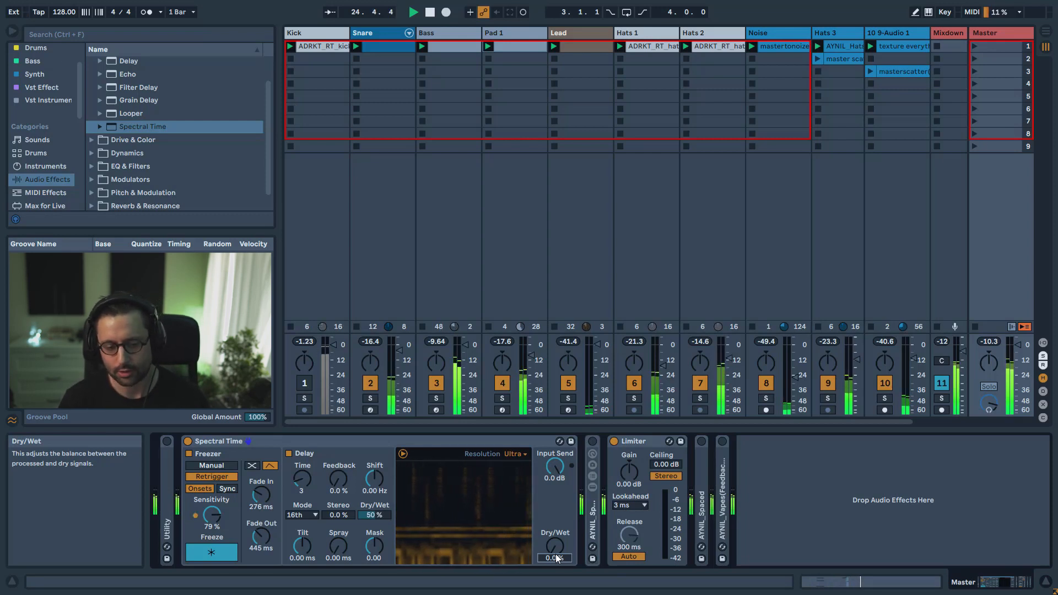
left_click_drag(550, 545, 550, 441)
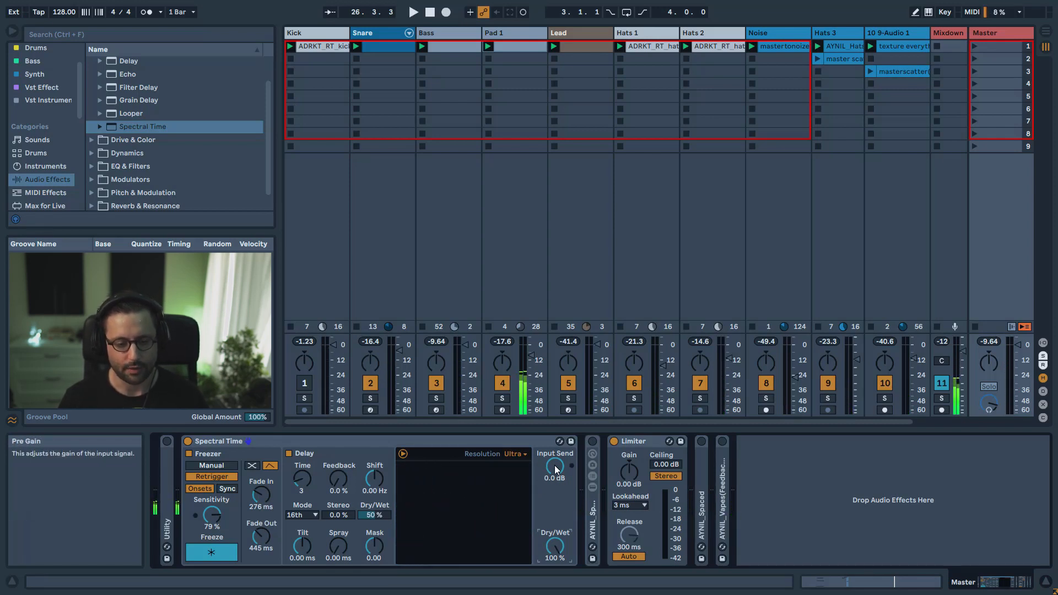
Step: With Spectral Time's Delay switched off and its Freezer on Manual, solo and play the Hats 1 and Hats 2 tracks
left_click(289, 454)
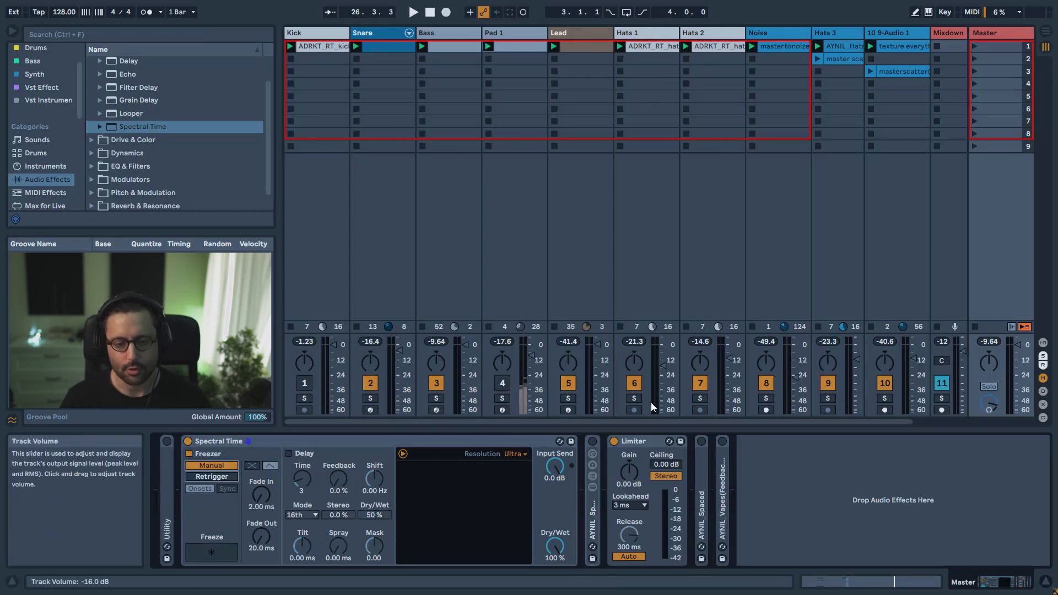
left_click(634, 398)
left_click(700, 398, "ctrl")
left_click(351, 445)
key("space")
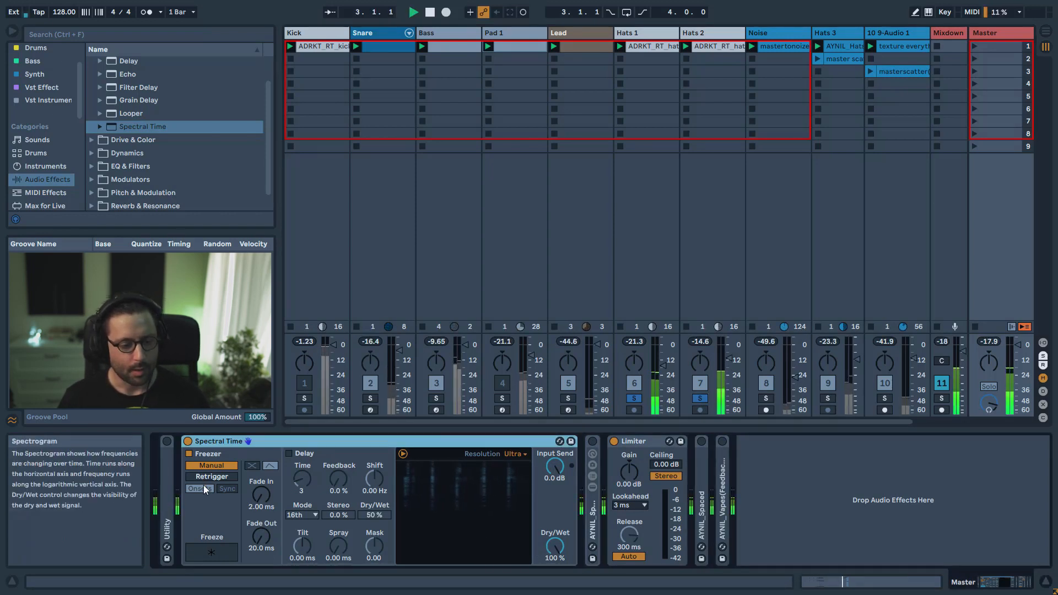
Step: Freeze the hats manually, raise the Freezer's Fade In to 521 ms, and freeze them again with that fade
left_click(223, 558)
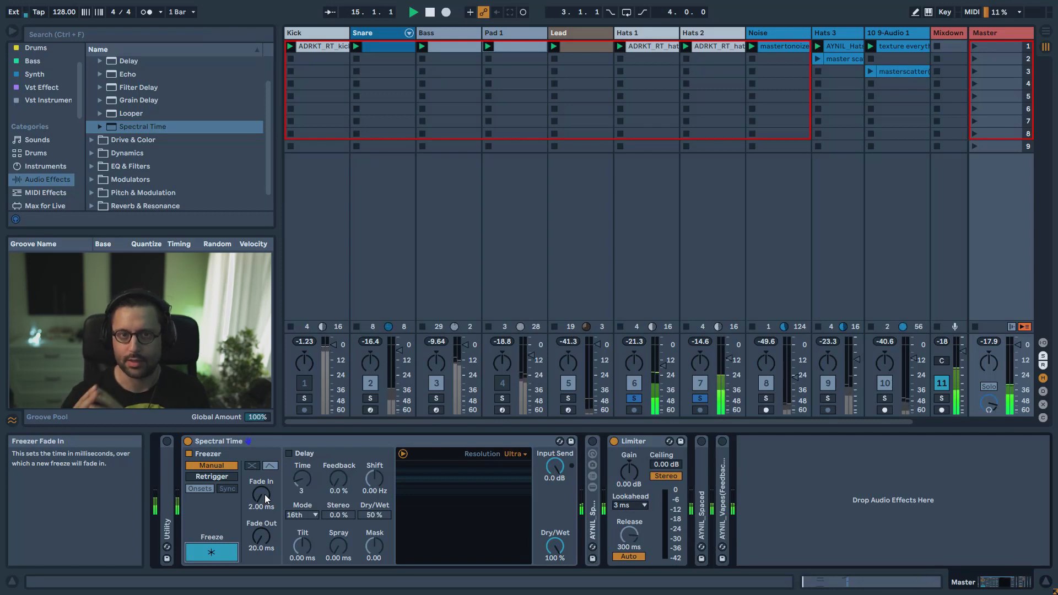
left_click_drag(265, 495, 265, 469)
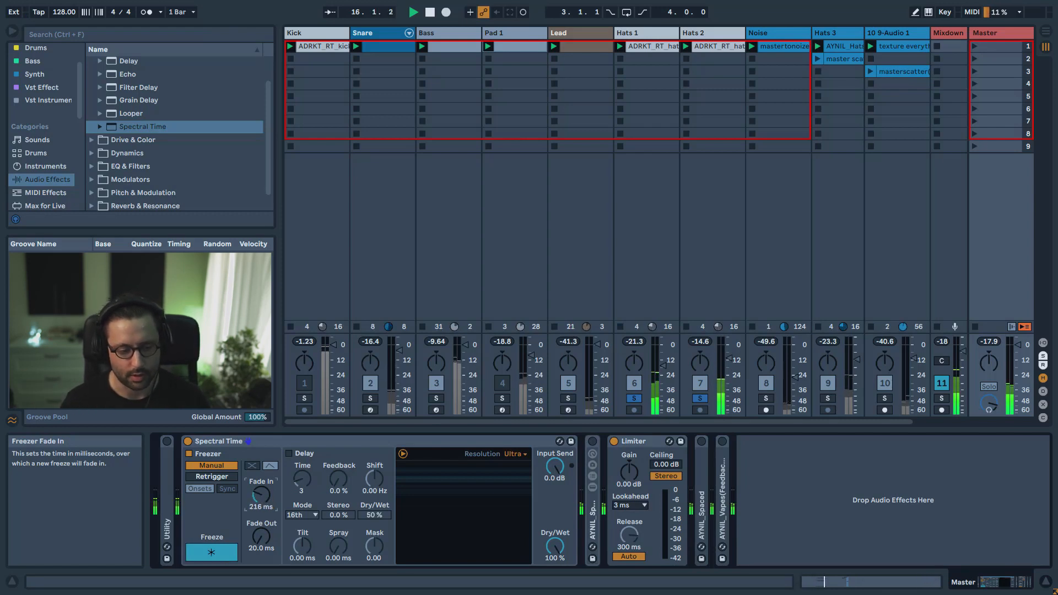
left_click(226, 555)
left_click(227, 554)
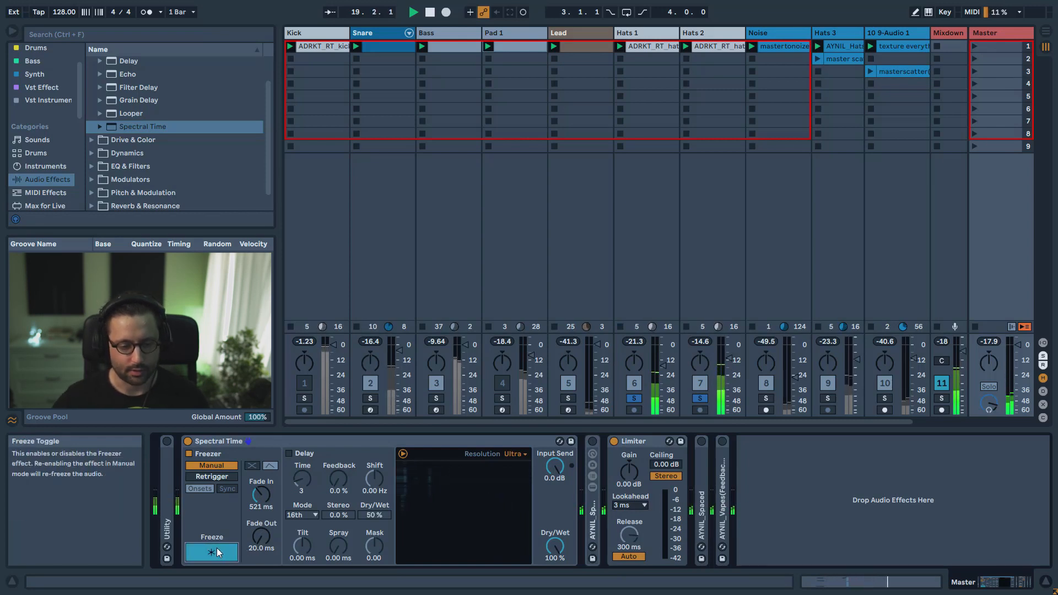
Step: Set the Freezer's Fade Out to 2.12 s and the overall Dry/Wet to 50%, toggling Freeze off to hear the release
left_click(261, 535)
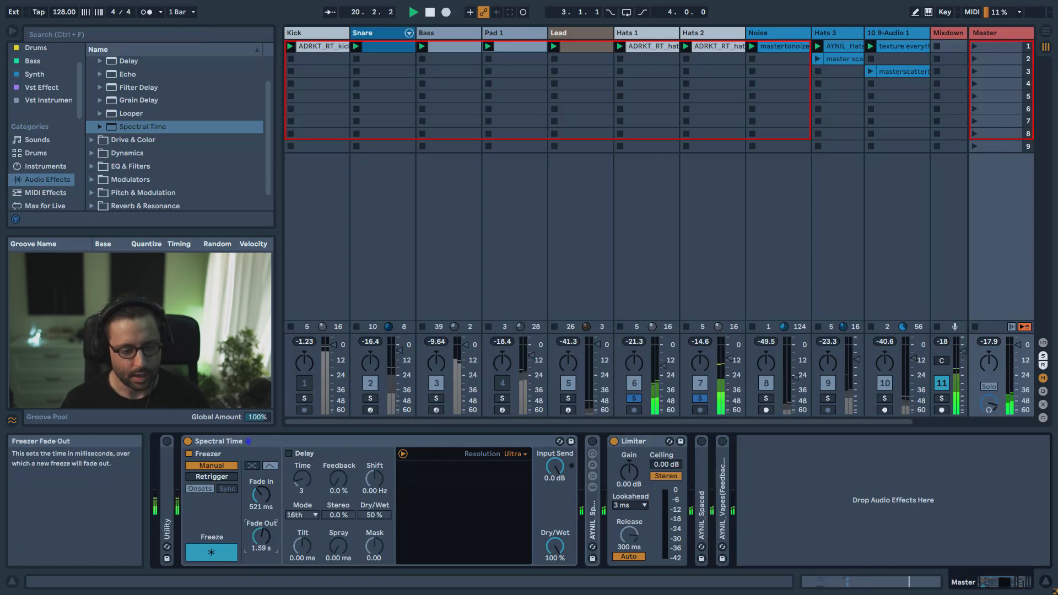
left_click(223, 553)
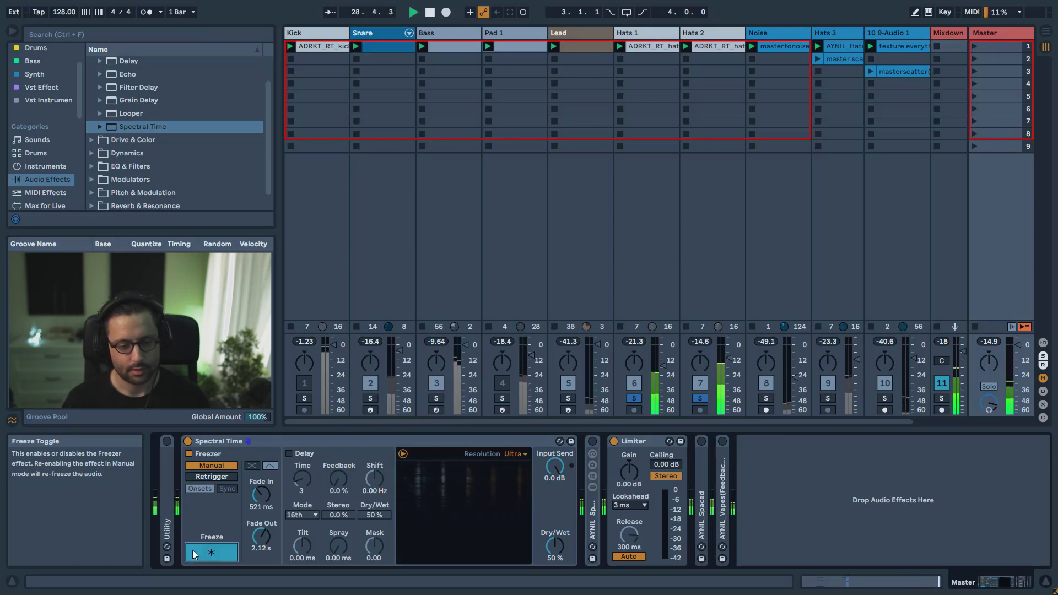
left_click(193, 550)
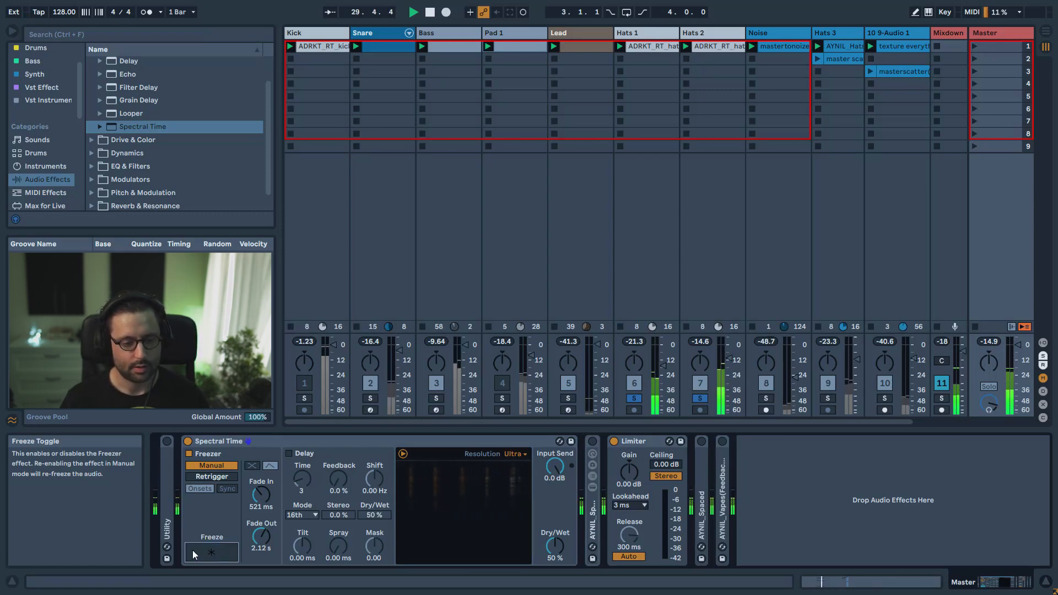
Step: Switch the Freezer to Retrigger mode on Onsets, enable Freeze, and start playback
left_click(229, 477)
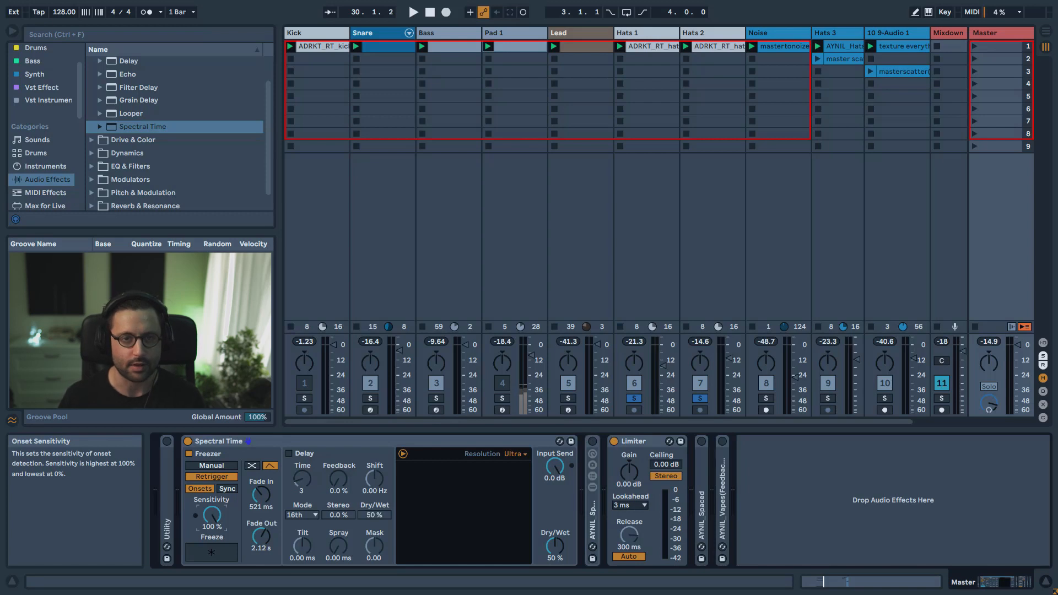
left_click(221, 548)
key("space")
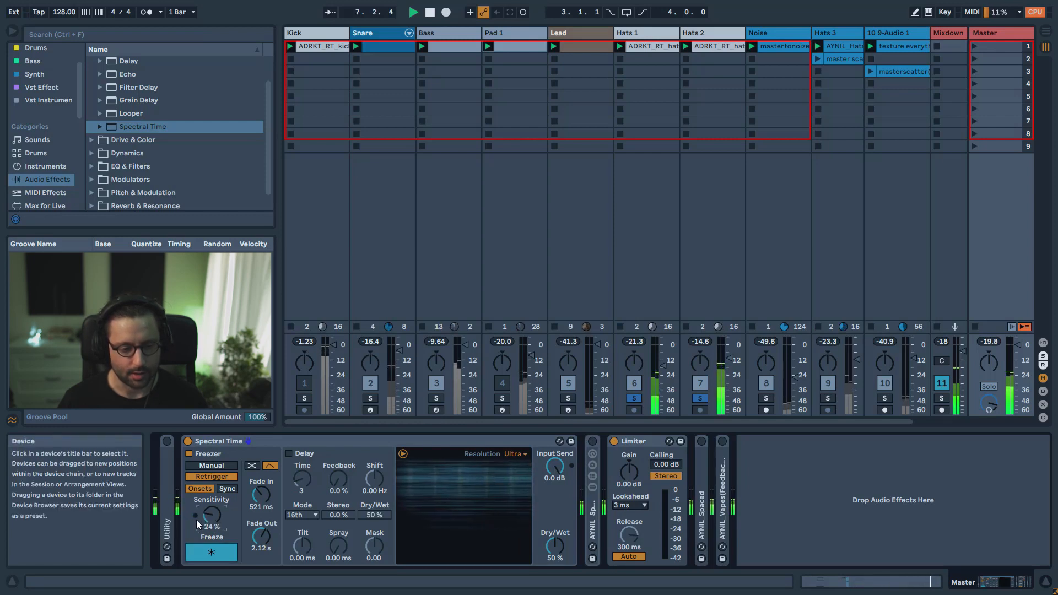
Step: Shorten the Freezer's Fade Out to 445 ms and its Fade In to 2.00 ms
left_click_drag(261, 536, 261, 554)
left_click_drag(259, 499, 260, 532)
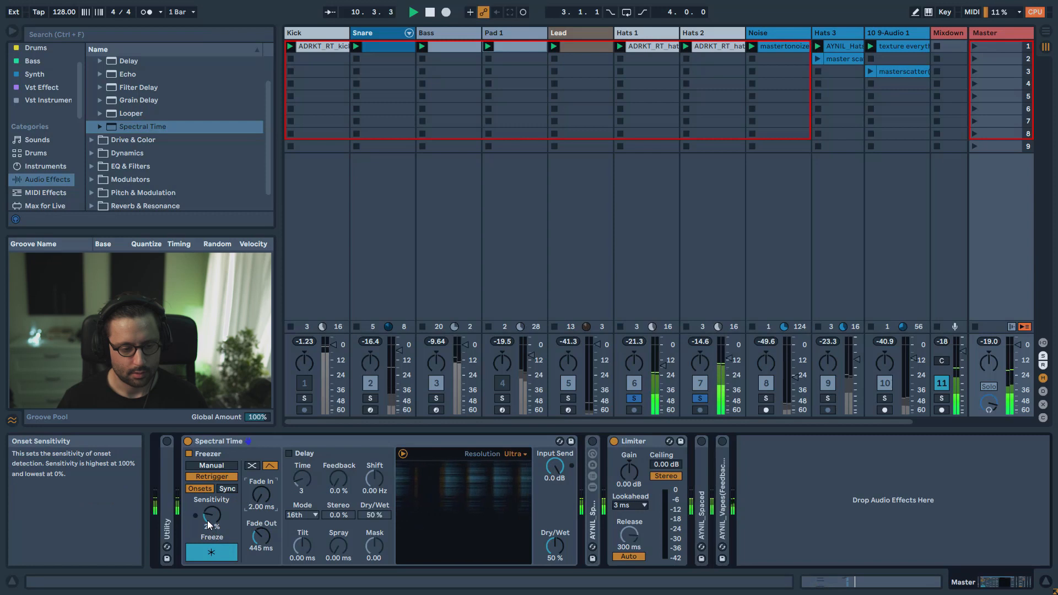
Step: Try the onset Sensitivity at 75%, shorten the Freezer's Fade Out to 94.4 ms, and reduce Sensitivity to 17%
left_click_drag(207, 520, 207, 494)
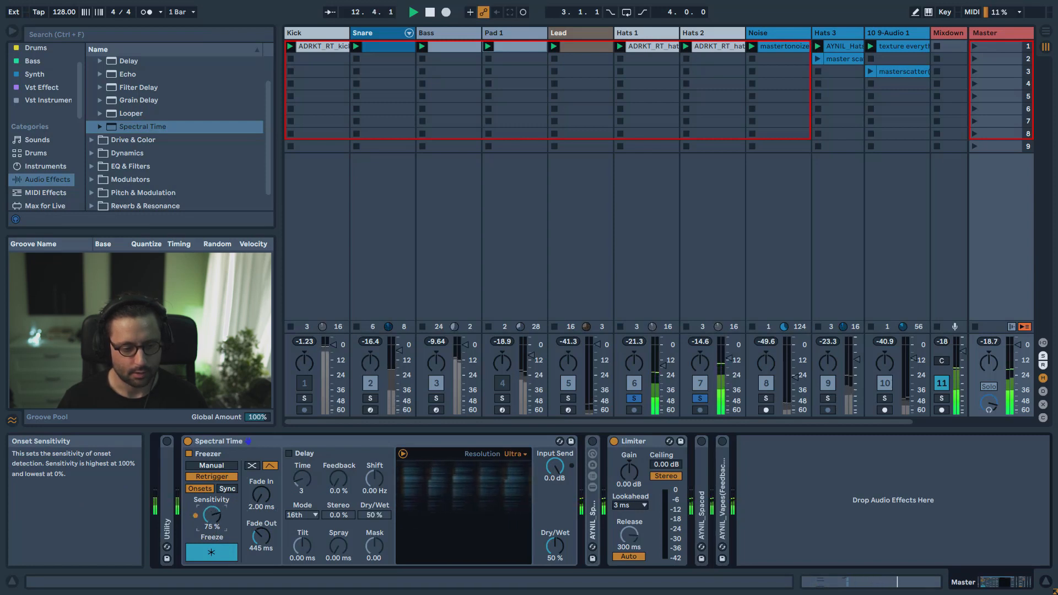
left_click_drag(261, 536, 262, 557)
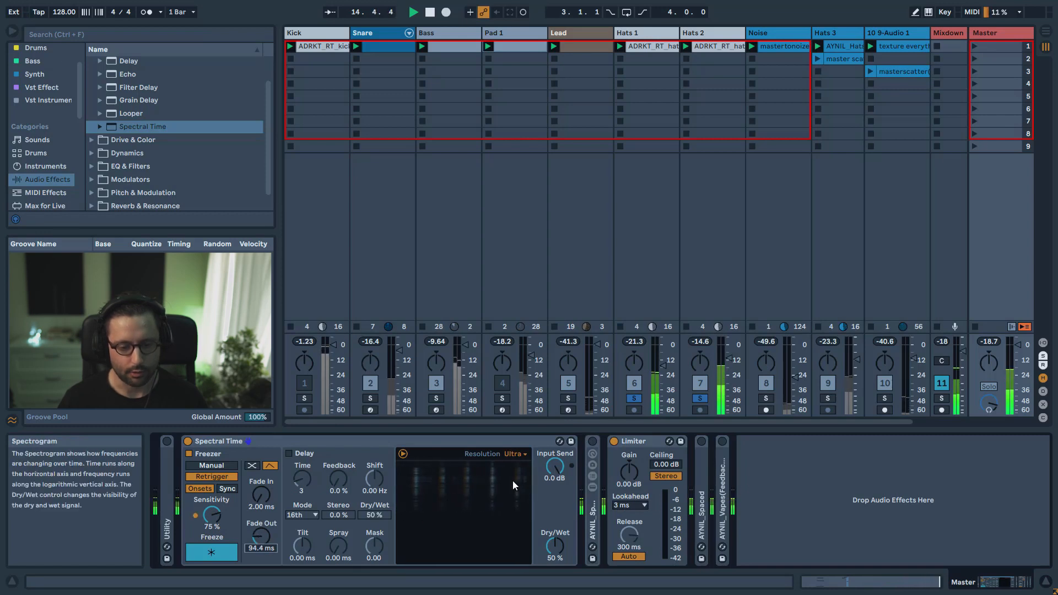
left_click_drag(215, 512, 196, 527)
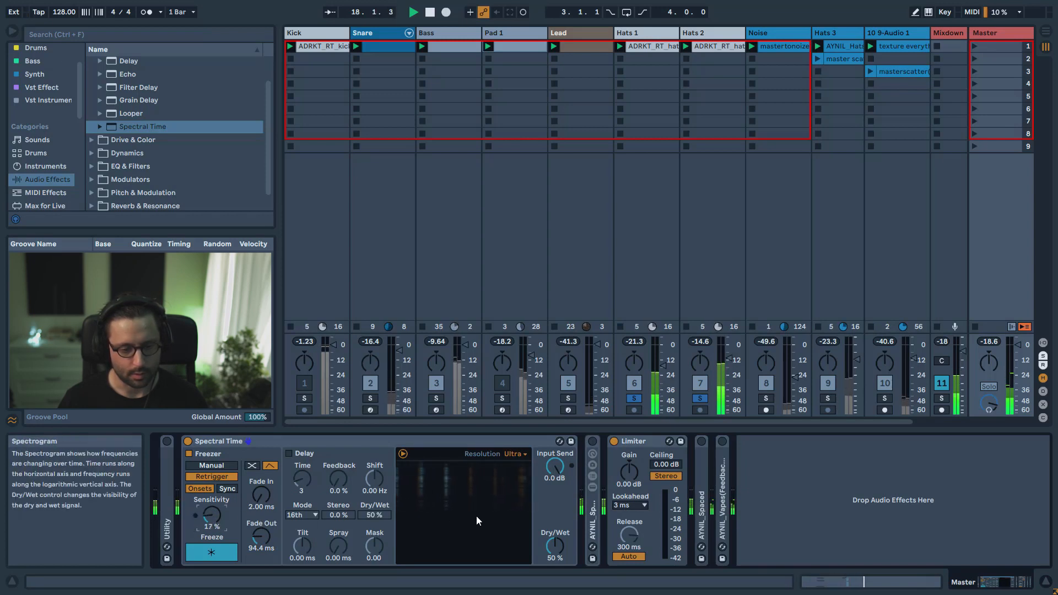
Step: Lengthen the Freezer's Fade Out to 294 ms and raise the onset Sensitivity to 86%
left_click_drag(261, 537, 261, 526)
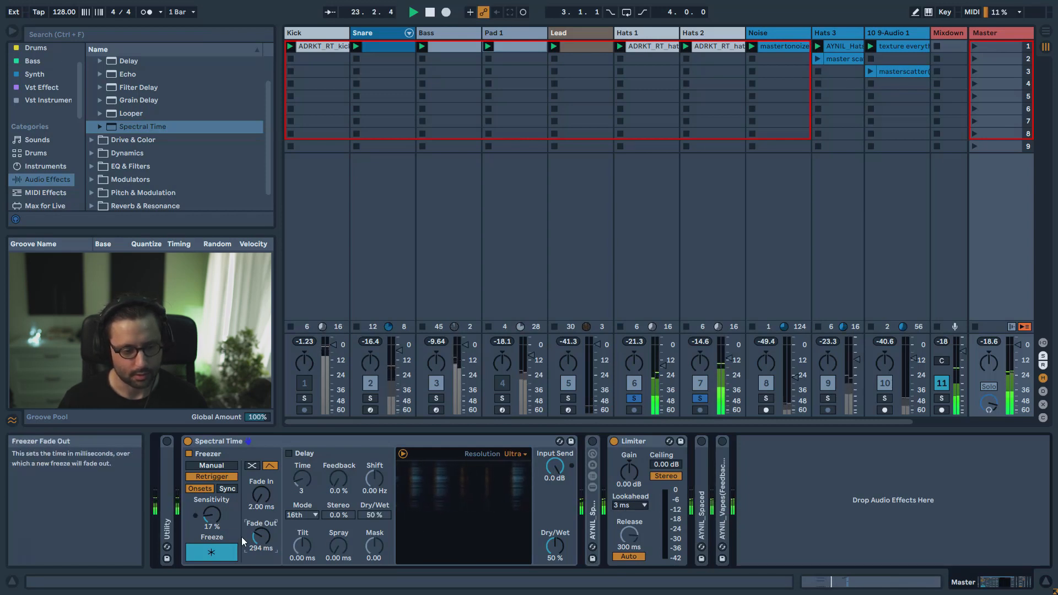
left_click_drag(216, 521, 216, 485)
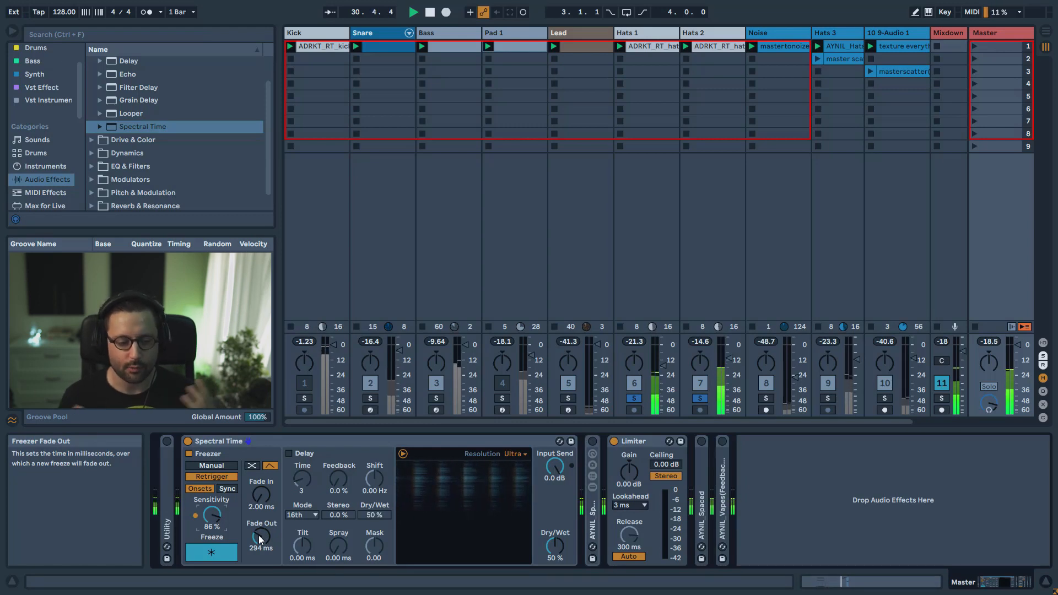
Step: Set Spectral Time's overall Dry/Wet to 100% and shorten the Freezer's Fade Out to 118 ms
left_click_drag(555, 546, 555, 521)
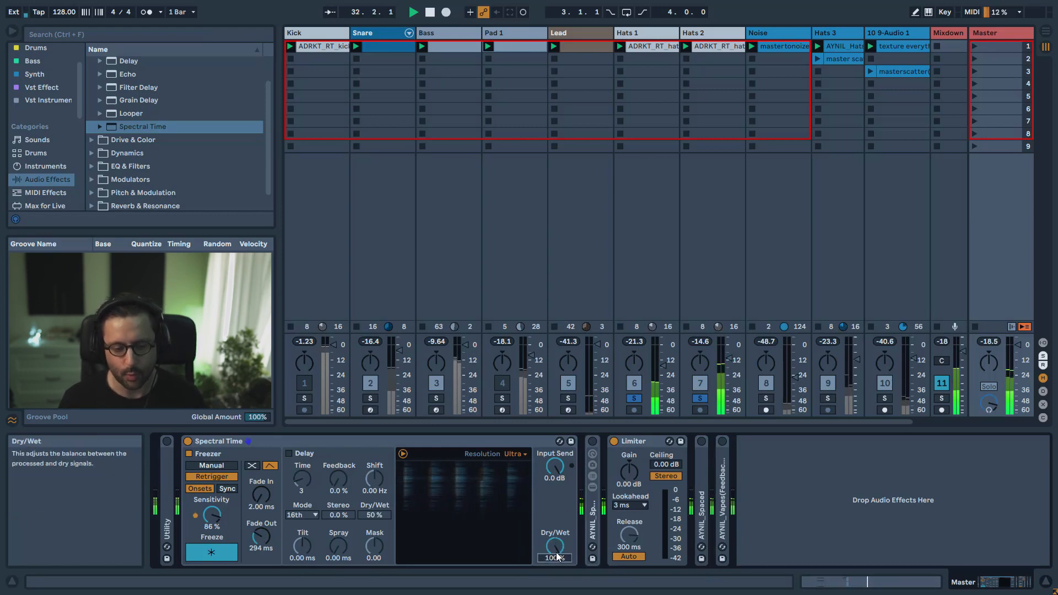
left_click(261, 538)
left_click_drag(261, 537, 262, 557)
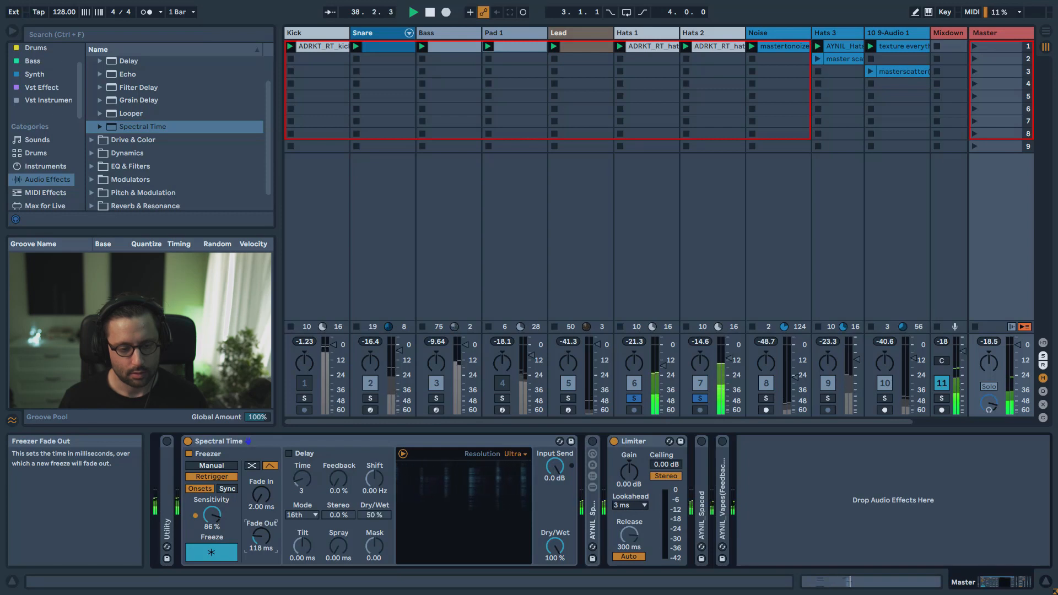
left_click_drag(555, 545, 554, 568)
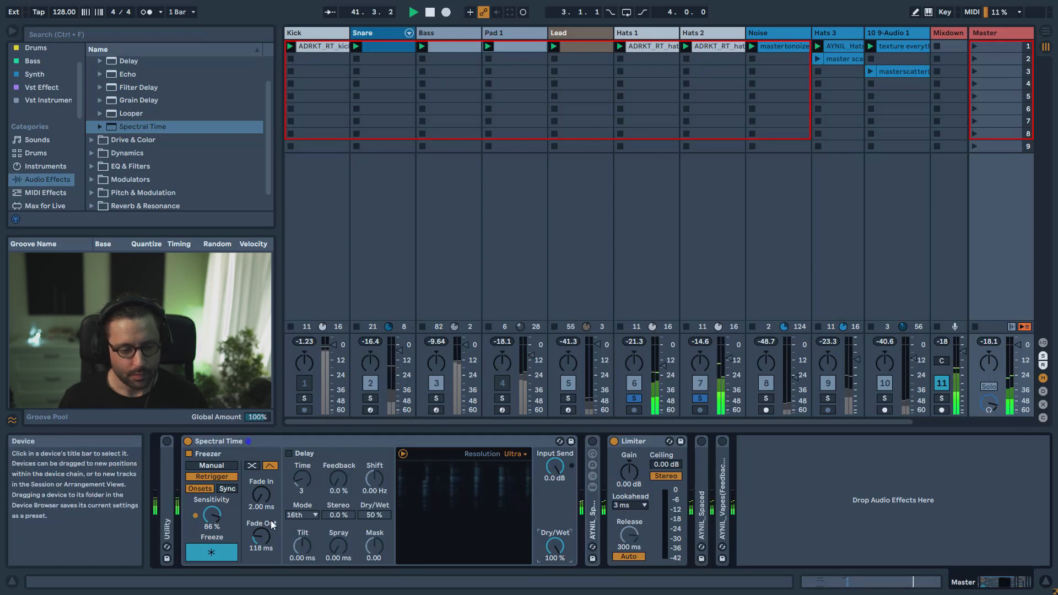
Step: Set the Freezer's Fade In to 137 ms and briefly bypass Spectral Time to compare the sound
mouse_move(260, 498)
left_mouse_down()
mouse_move(260, 466)
mouse_move(260, 487)
left_mouse_up()
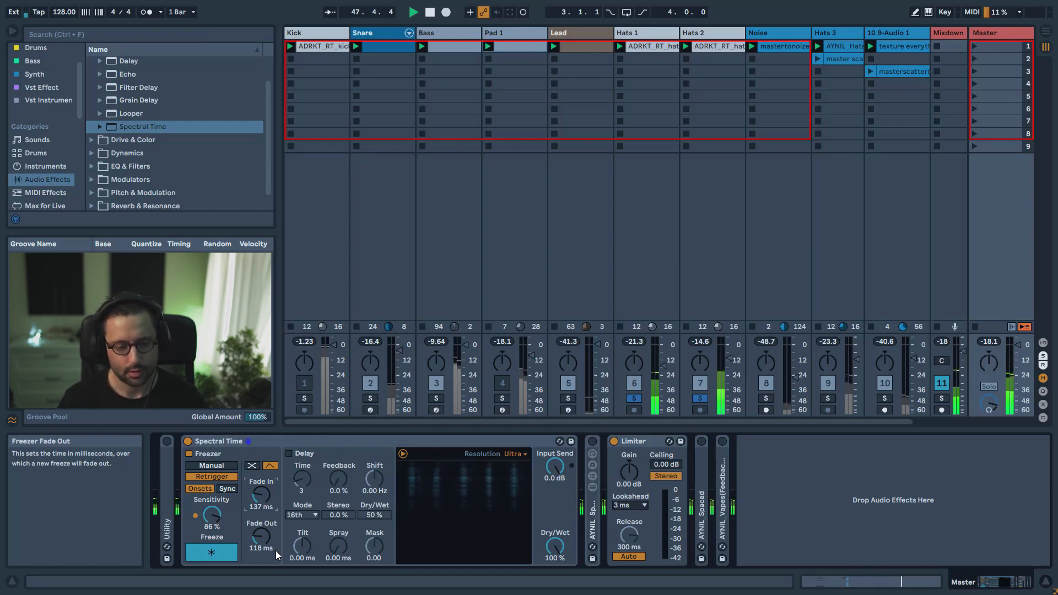
left_click(189, 441)
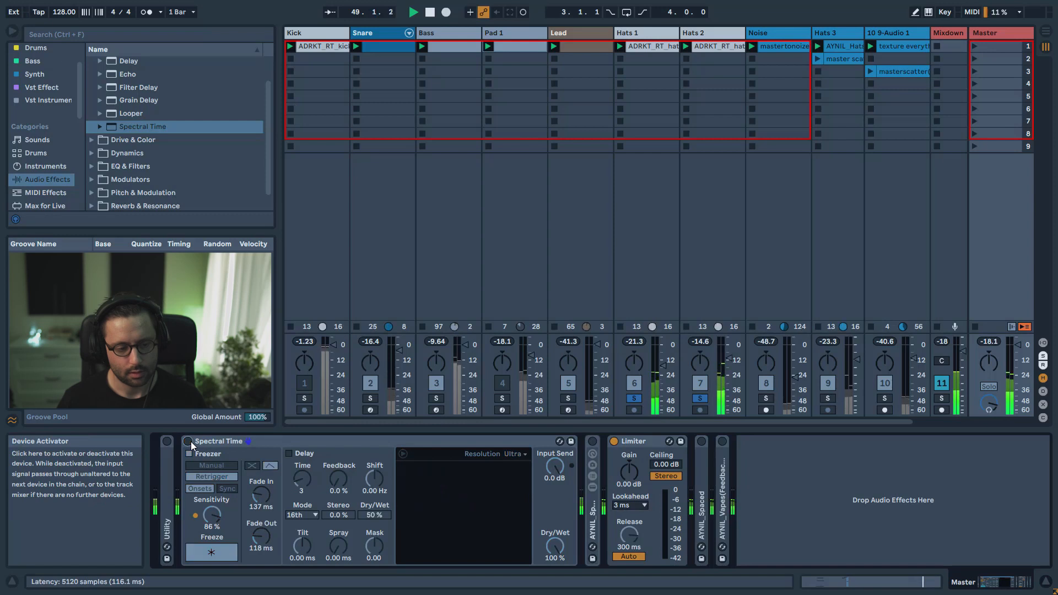
left_click(189, 441)
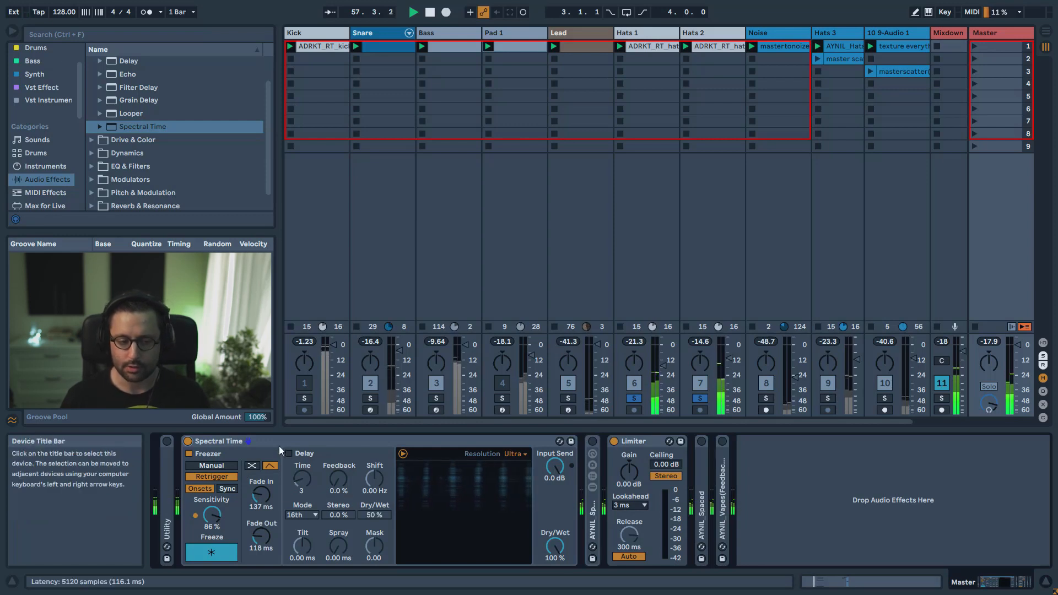
Step: Switch the Freezer's retriggering to Sync with its Interval in milliseconds, and restart playback
left_click(233, 491)
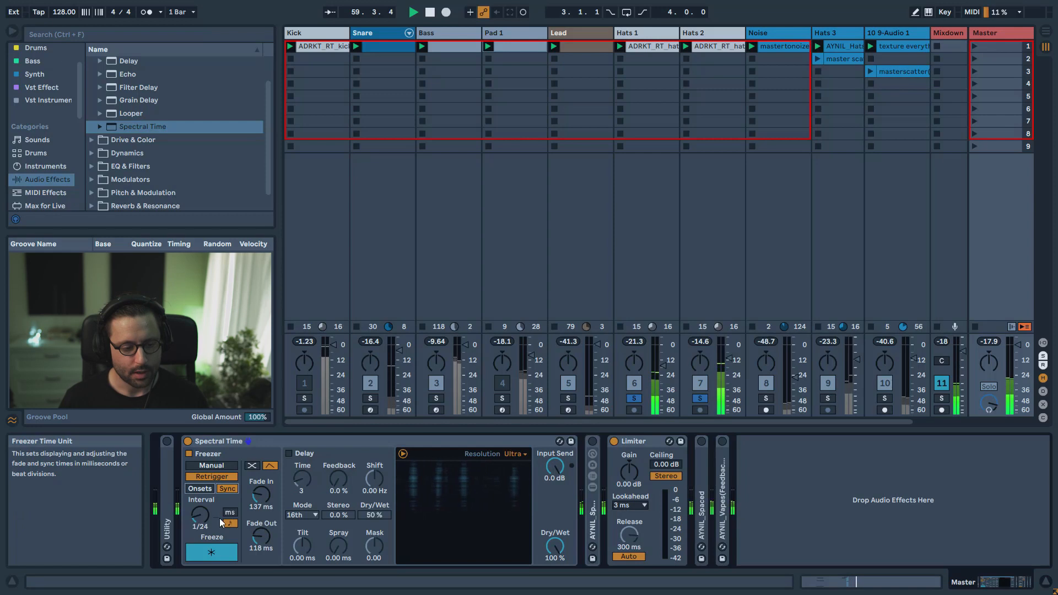
key("space")
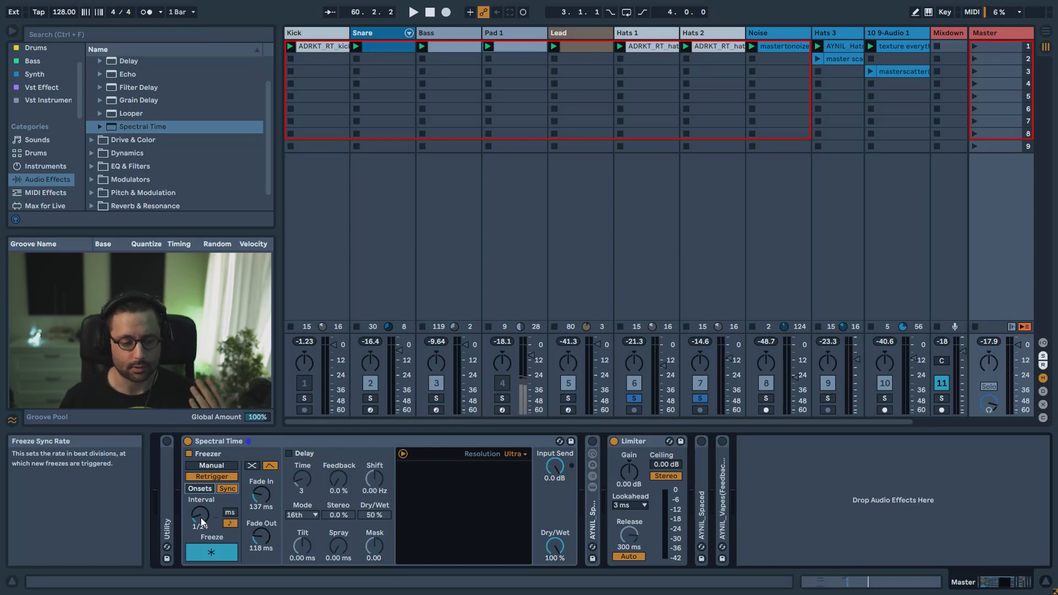
left_click(201, 518)
left_click_drag(200, 517, 201, 510)
left_click(230, 521)
key("space")
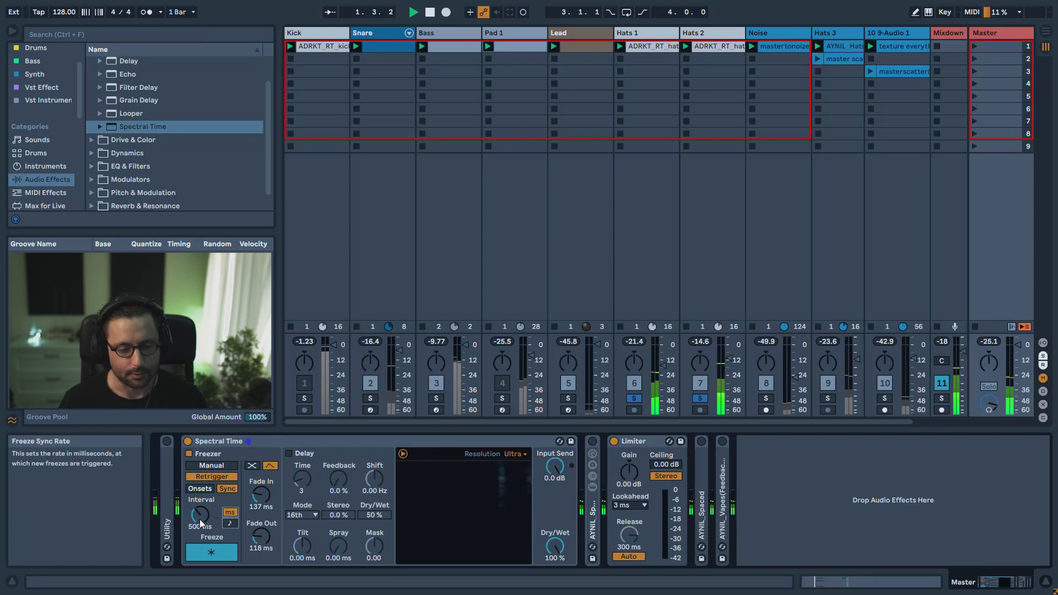
Step: Try a 1.45 s Interval with a 1.33 s Fade Out, and reduce the Interval to 572 ms
left_click_drag(200, 516, 258, 528)
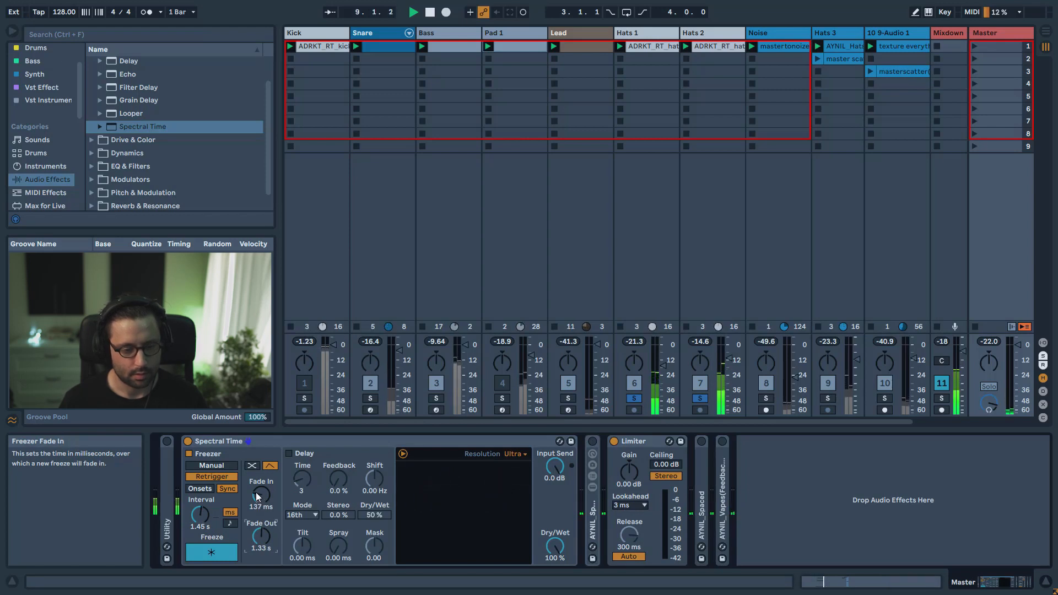
left_click_drag(199, 520, 201, 526)
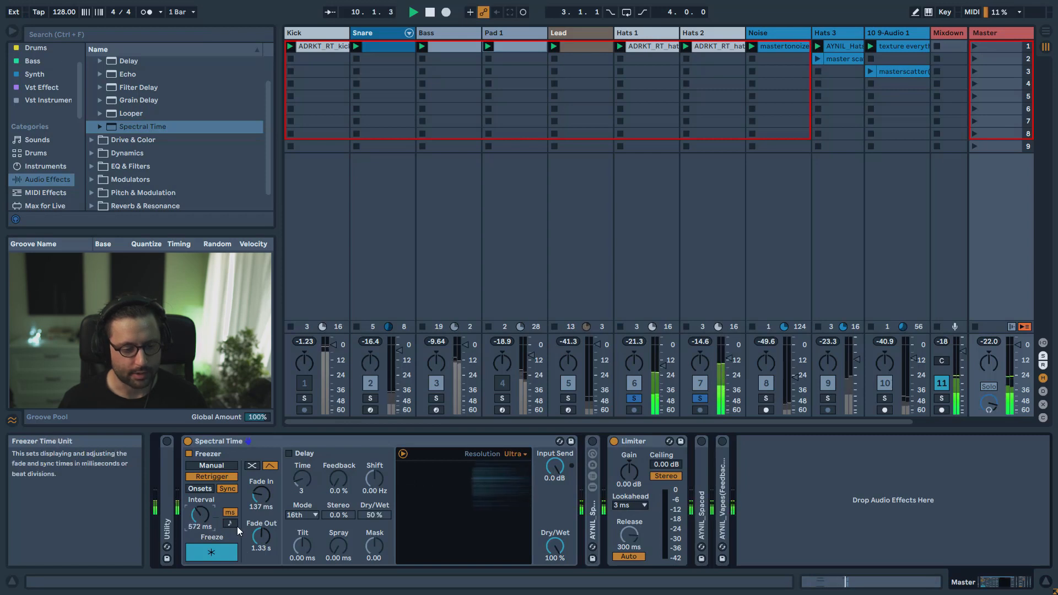
Step: Return the Freezer's retriggering to Onsets and shorten its Fade Out to 98.0 ms
left_click(201, 490)
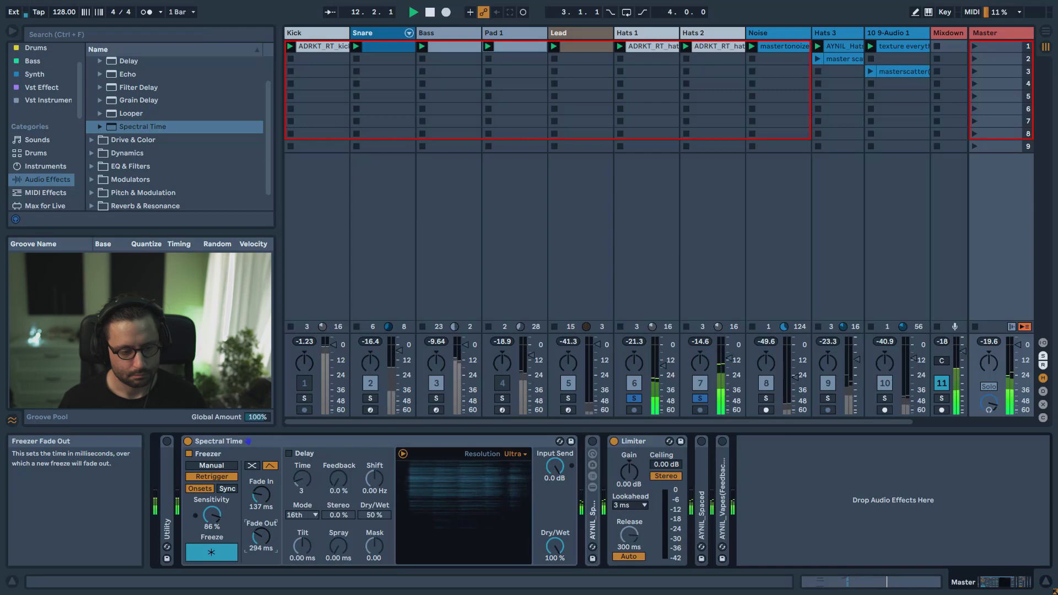
left_click_drag(260, 536, 261, 547)
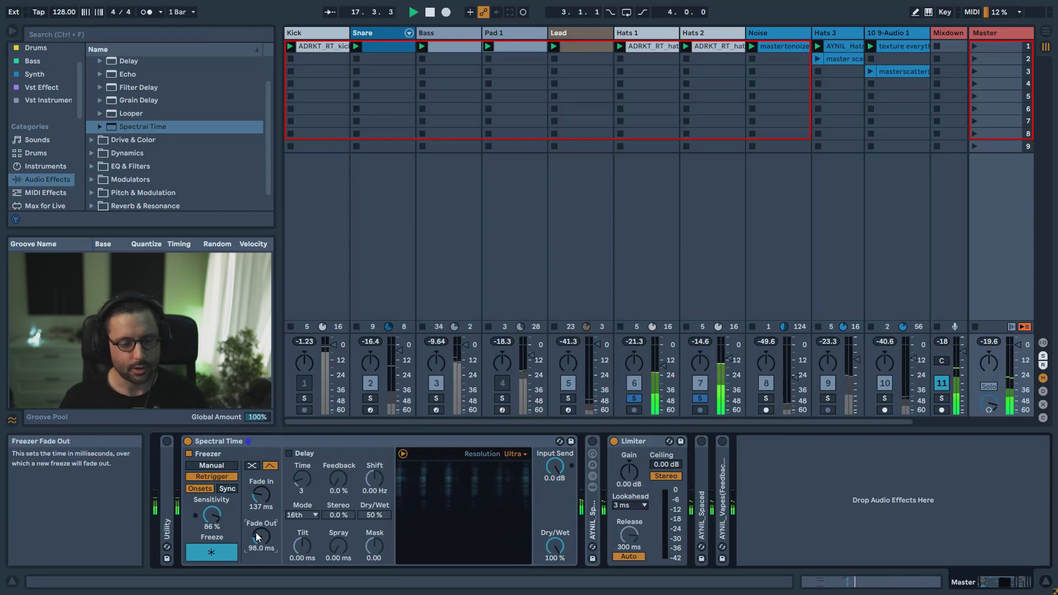
Step: Compare Spectral Time's Low, Mid and High resolutions during playback, and return to Ultra
left_click(522, 455)
left_click(511, 466)
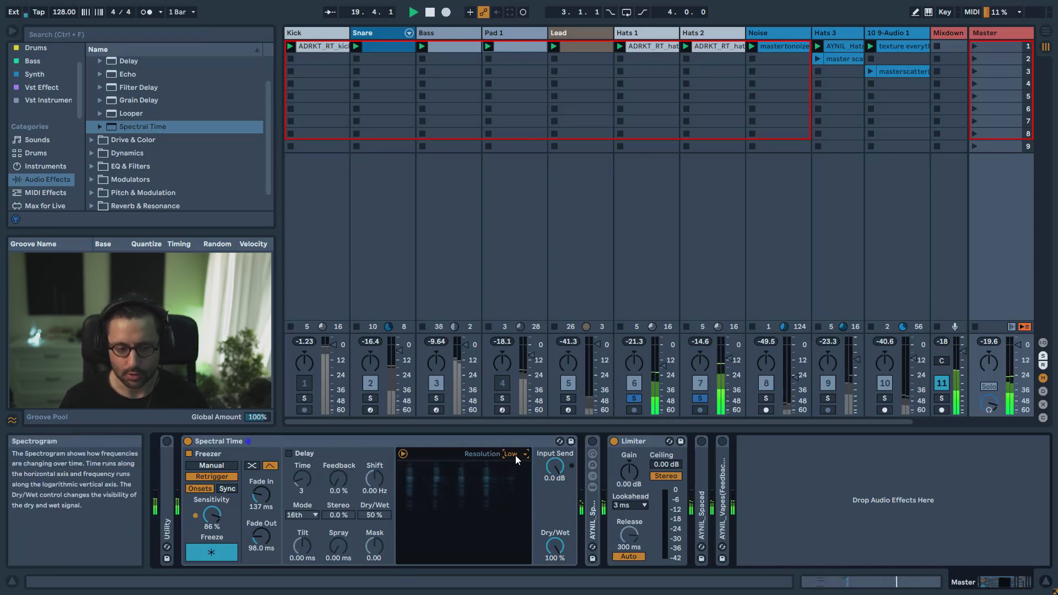
left_click(514, 455)
left_click(524, 477)
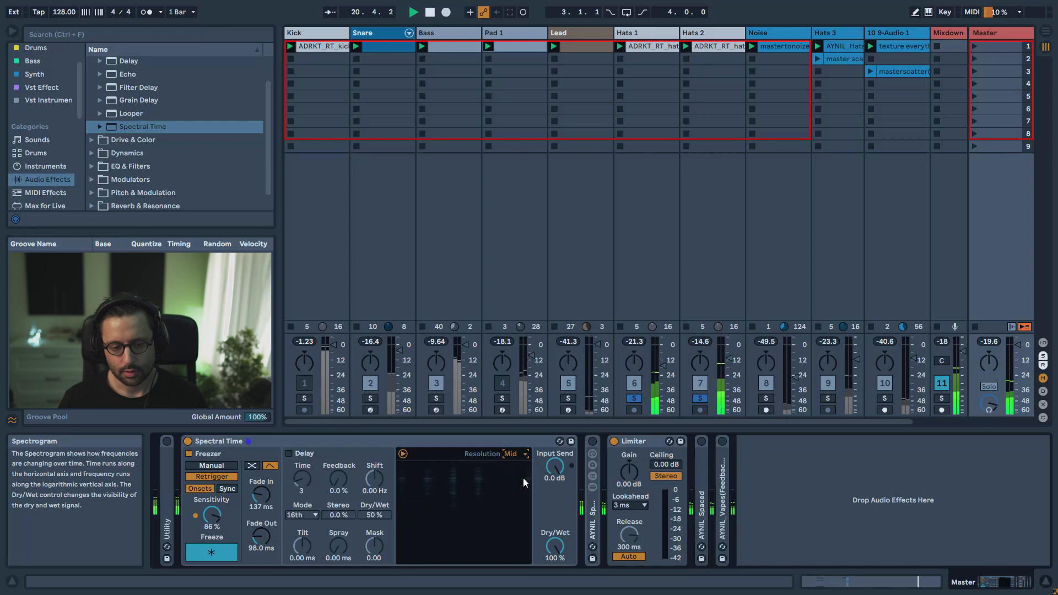
left_click(514, 454)
left_click(511, 488)
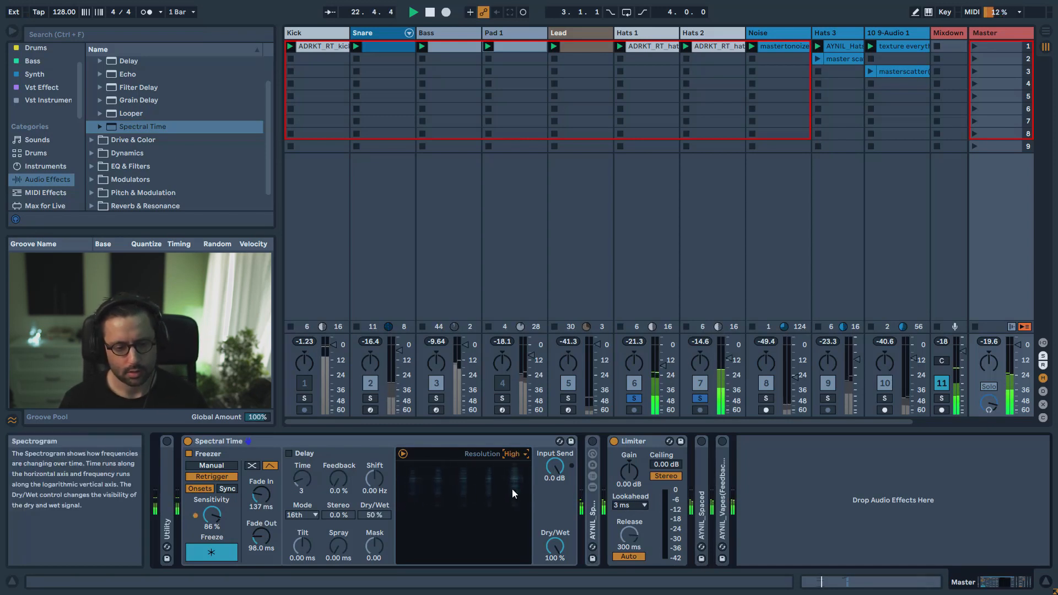
left_click(511, 456)
left_click(510, 497)
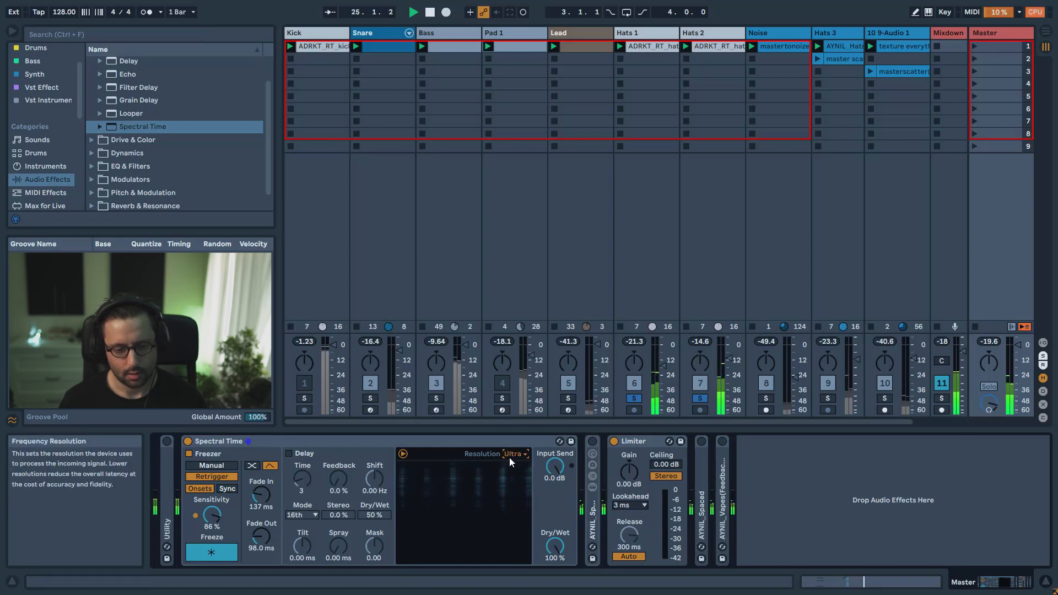
Step: Enable Spectral Time's Delay, try the Notes mode, and return to 16th mode with Time at 8
left_click(289, 453)
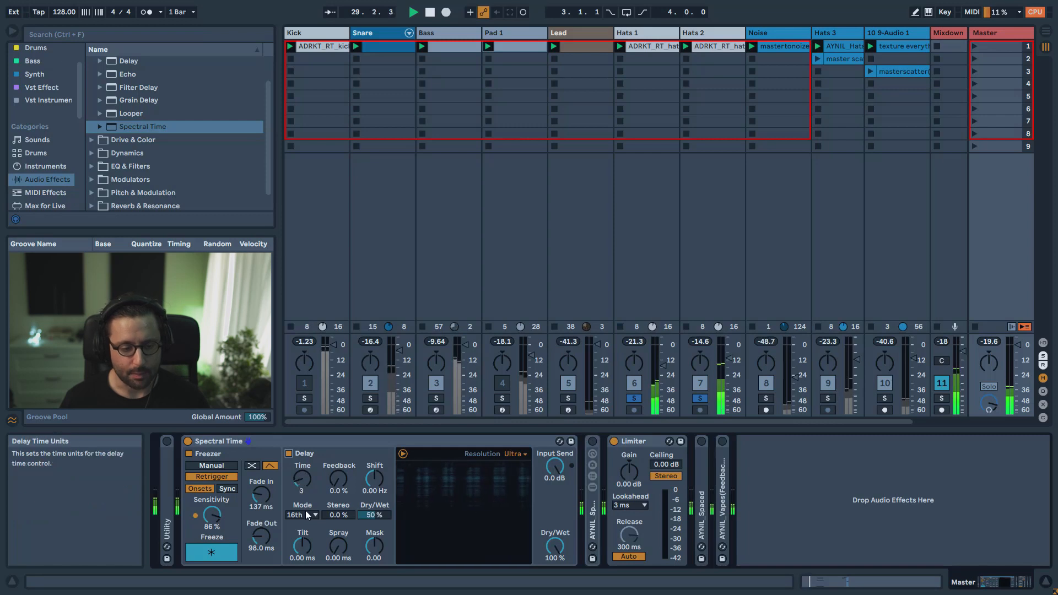
left_click(302, 515)
left_click(303, 468)
left_click(302, 515)
left_click(306, 479)
left_click(308, 515)
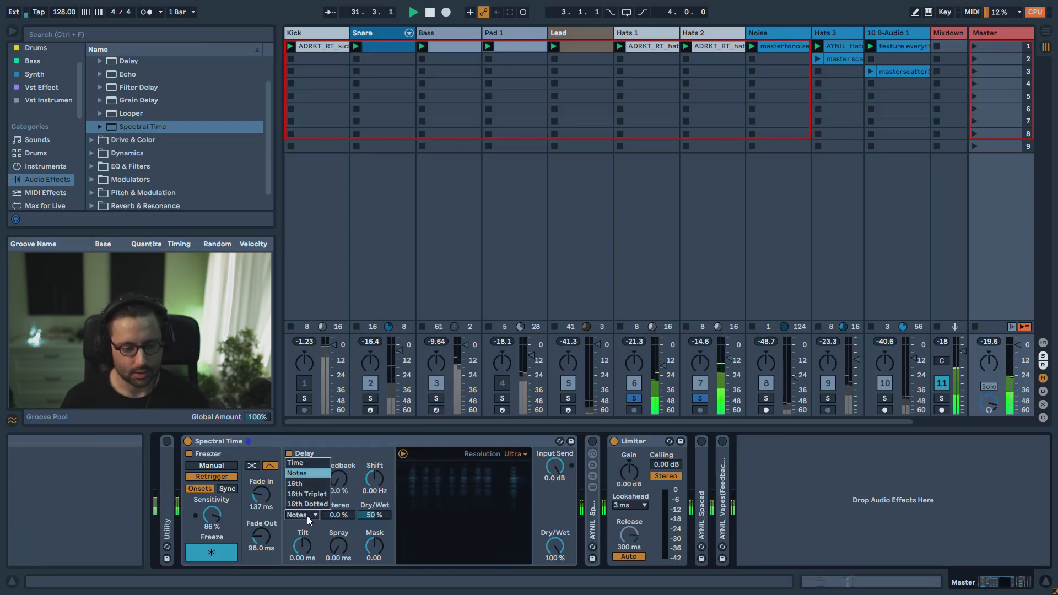
left_click(304, 484)
left_click_drag(299, 472, 299, 449)
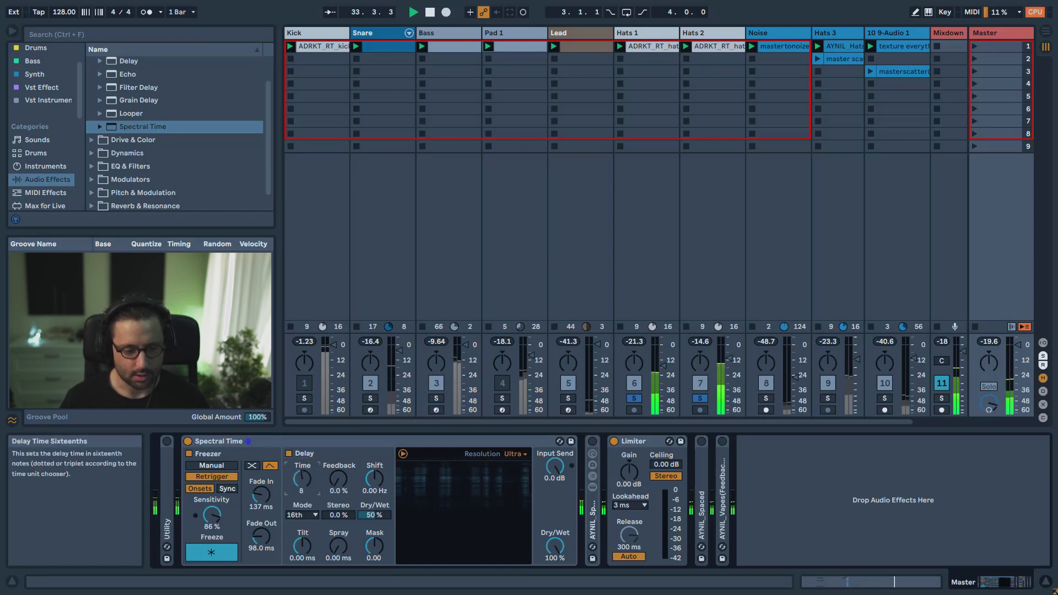
Step: Switch the Delay to Time mode, with Feedback at 26% and a delay time of 139 ms
left_click(306, 513)
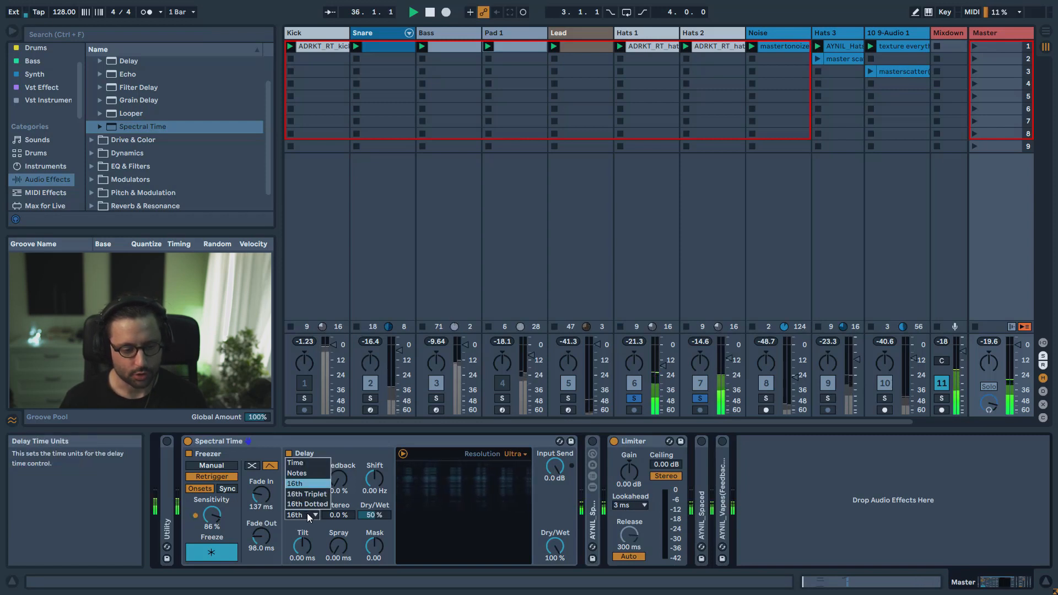
left_click(300, 463)
left_click_drag(302, 478, 338, 468)
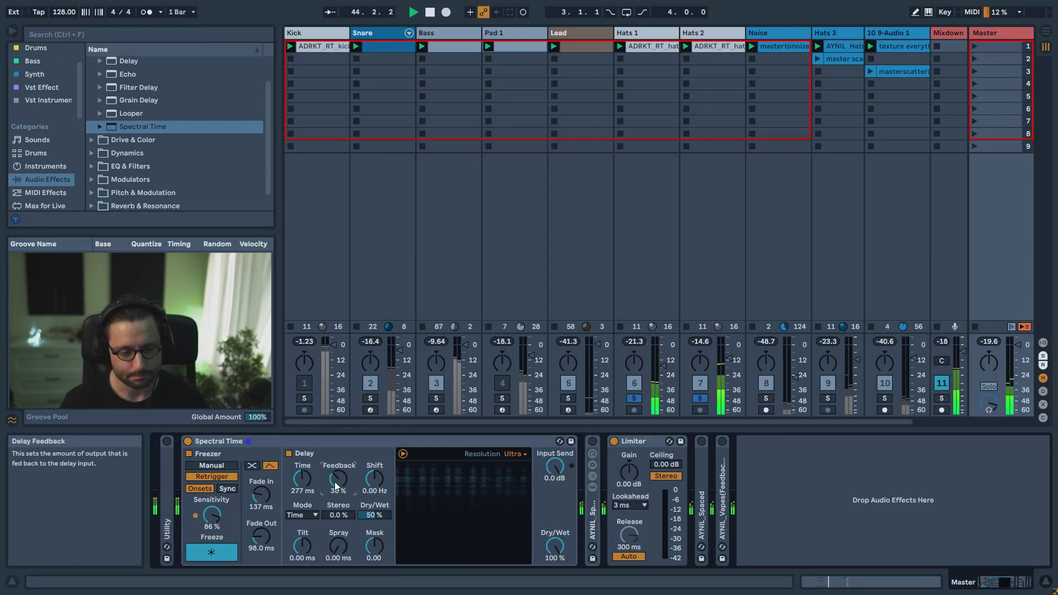
left_click_drag(303, 480, 302, 507)
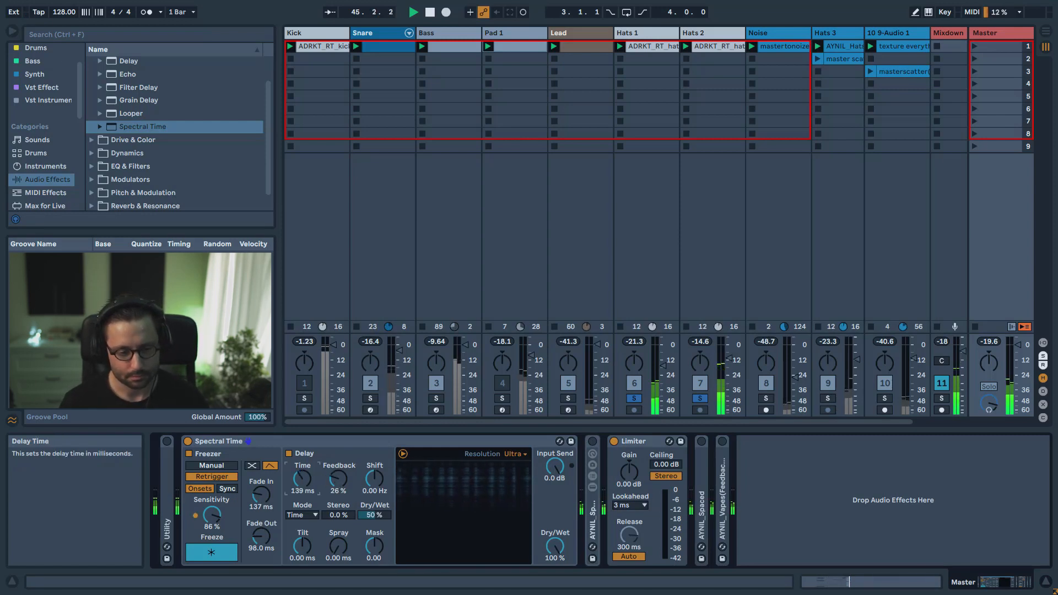
Step: Return the Delay to 16th mode and raise its frequency Shift to 112 Hz
left_click(301, 514)
left_click(302, 485)
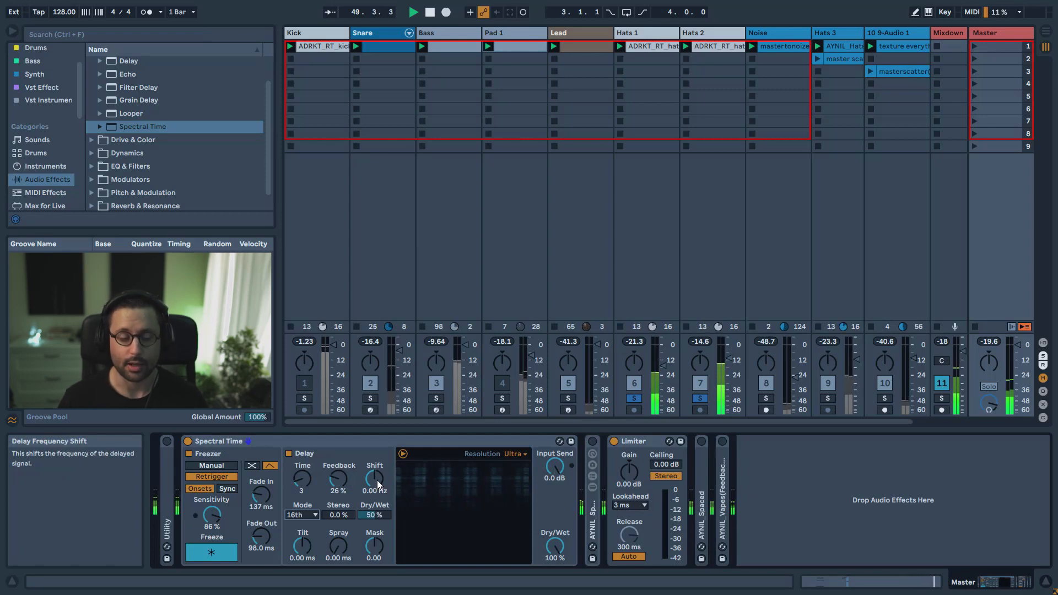
left_click_drag(377, 481, 377, 452)
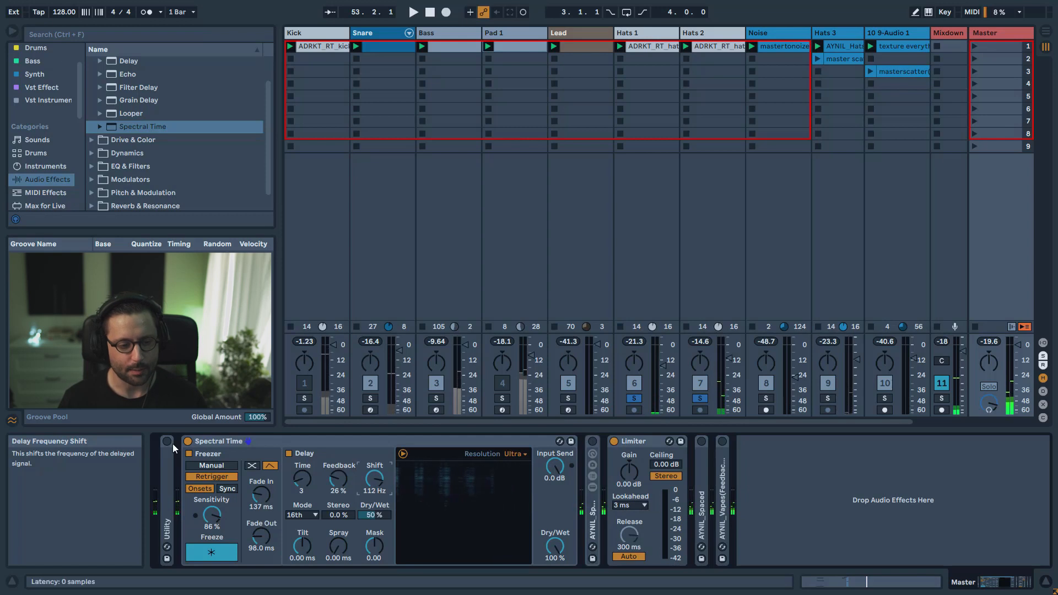
Step: Solo the Lead track and raise its Wavetable filter frequency to 460 Hz during playback
left_click(586, 32)
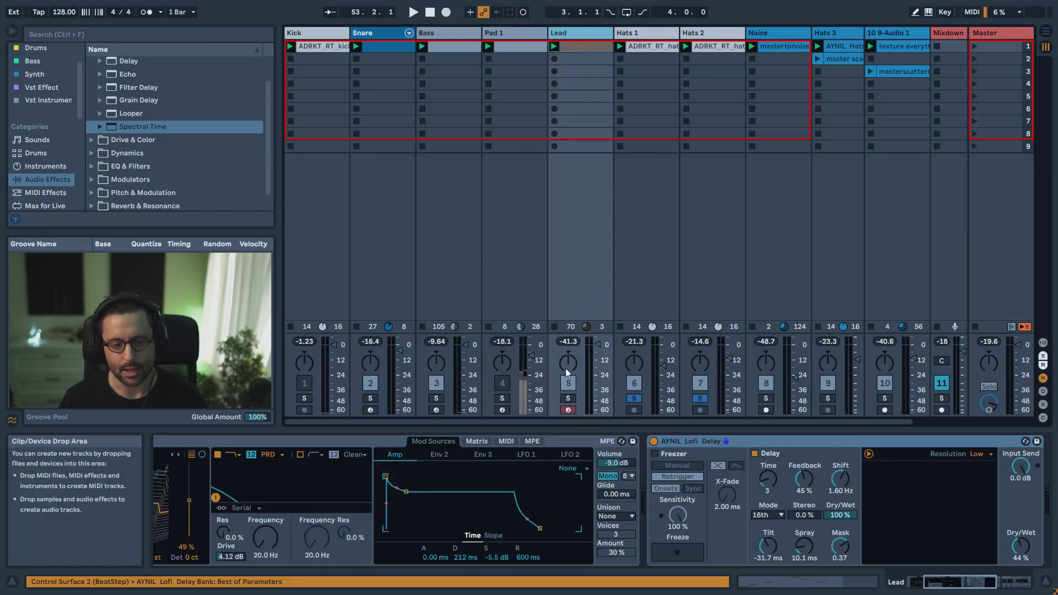
left_click(570, 397)
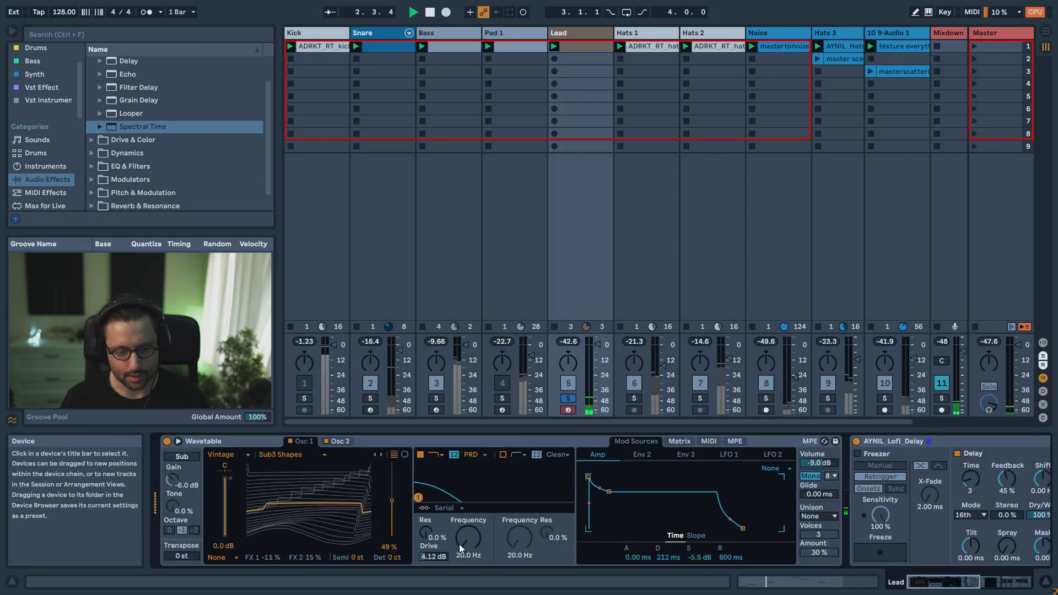
left_click_drag(466, 539, 466, 526)
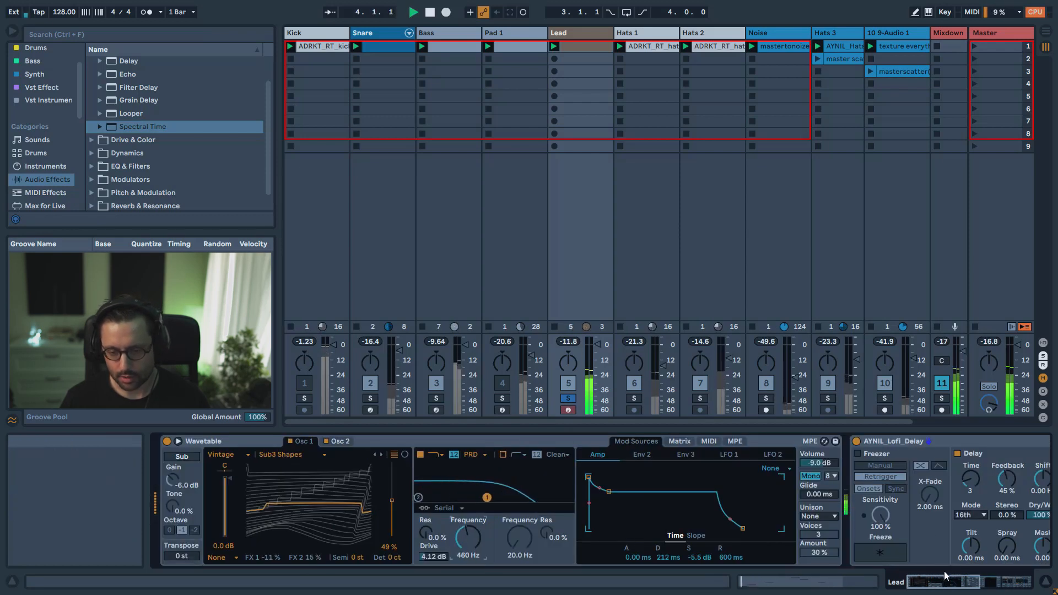
Step: Raise the overall Dry/Wet of the Lead track's AYNIL_Lofi_Delay to 100%
left_click(977, 590)
left_click_drag(977, 590, 975, 589)
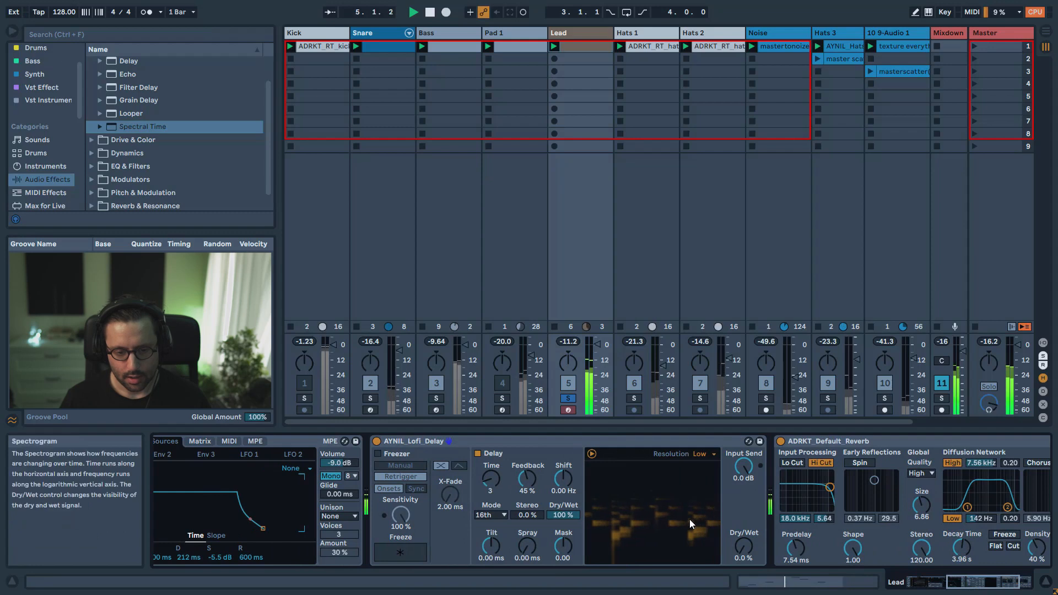
mouse_move(747, 549)
left_mouse_down()
mouse_move(746, 499)
mouse_move(742, 537)
left_mouse_up()
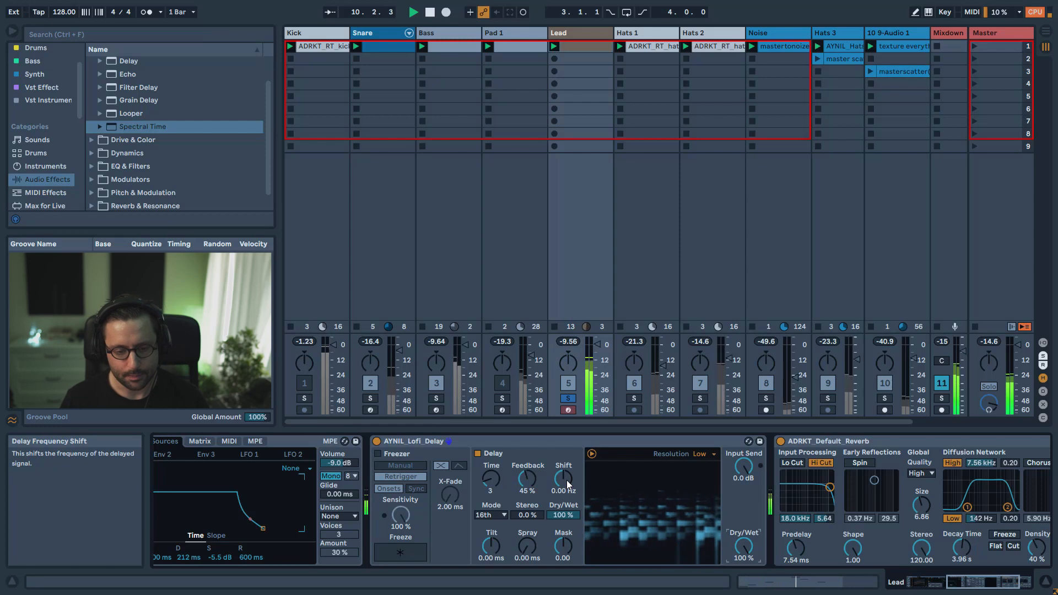
Step: Lower the Lead delay's Shift to -30.2 Hz, restart playback, and lower it further to -140 Hz
left_click_drag(567, 481, 566, 501)
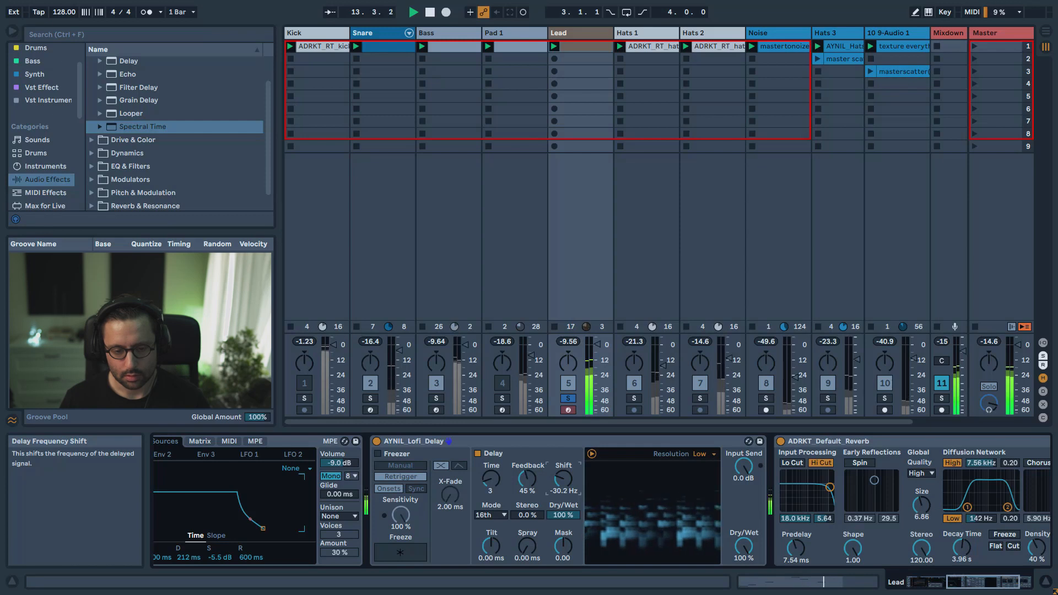
key("space")
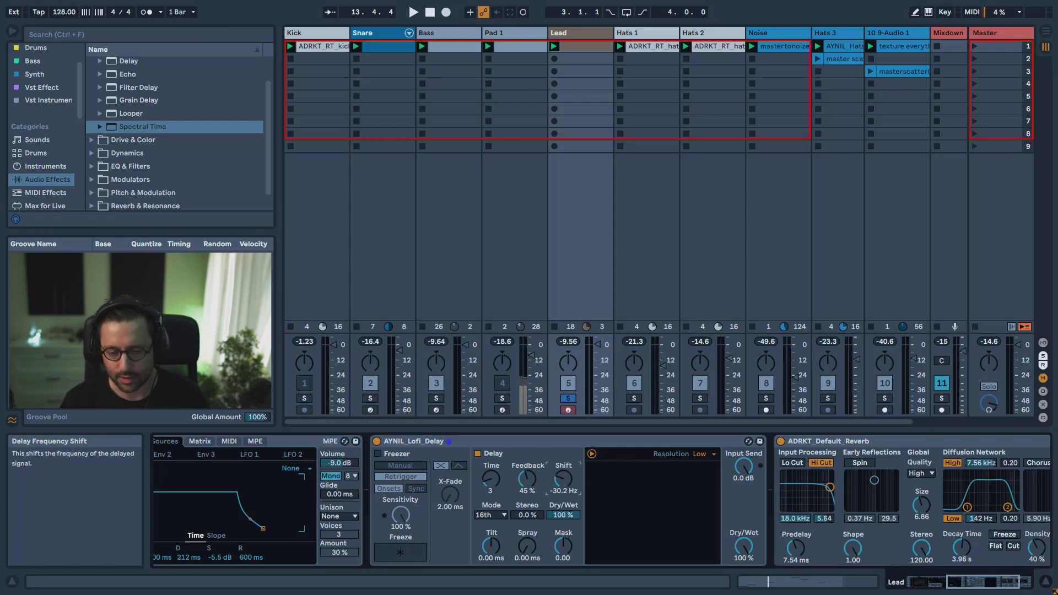
key("space")
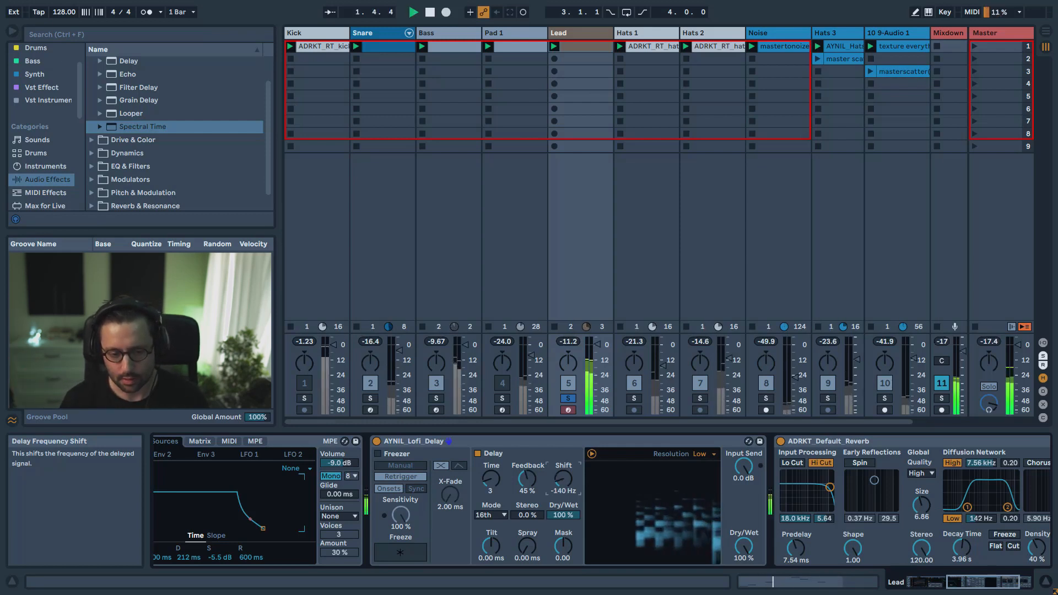
Step: Lower the Lead delay's Feedback to 17% and bring its Shift to -2.67 Hz, restarting playback
left_click_drag(541, 488, 541, 473)
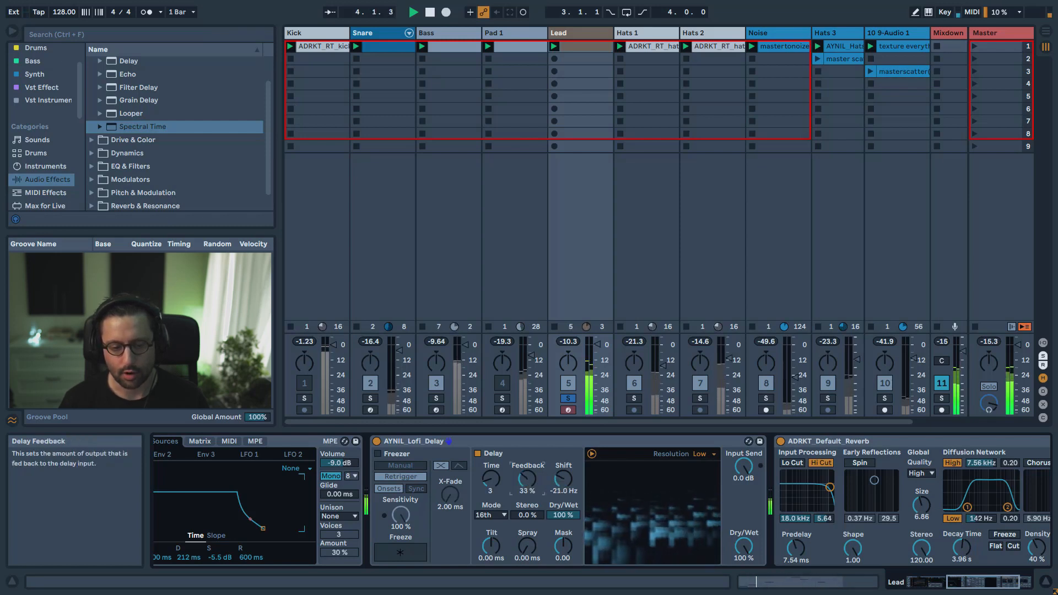
key("space")
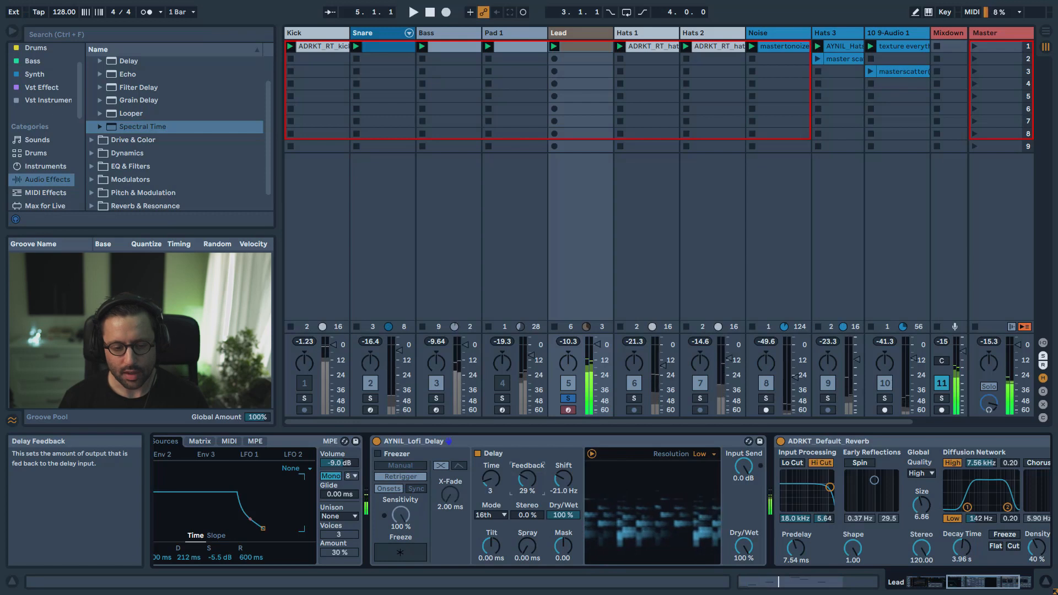
left_click_drag(528, 479, 527, 486)
key("space")
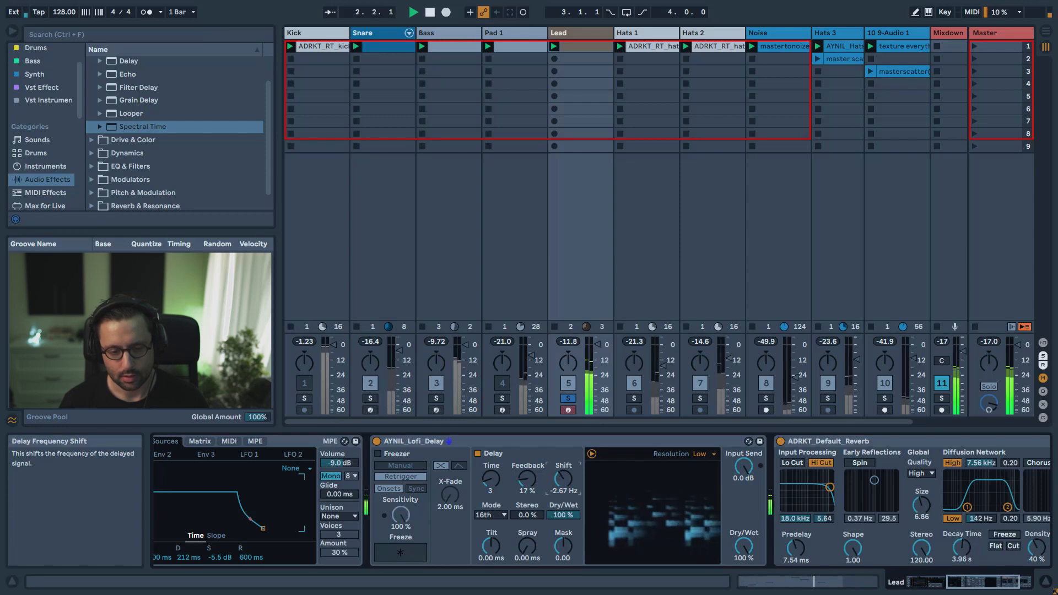
Step: Set the Lead delay's Feedback to 31% and its frequency Shift to 7.39 Hz during playback
left_click_drag(564, 480, 564, 452)
left_click_drag(525, 491, 567, 502)
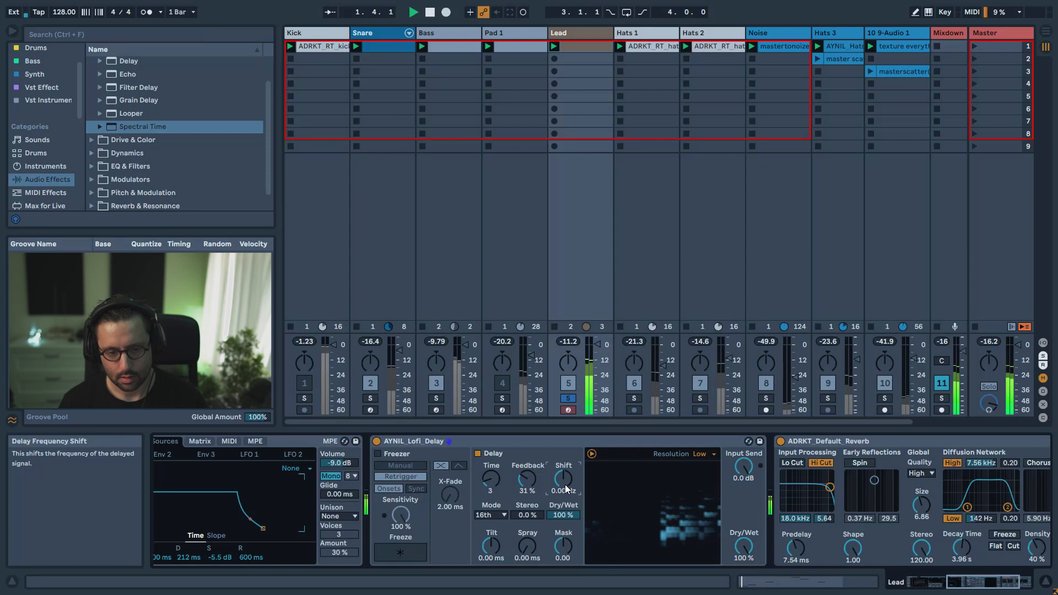
mouse_move(564, 480)
left_mouse_down()
mouse_move(563, 457)
mouse_move(564, 469)
left_mouse_up()
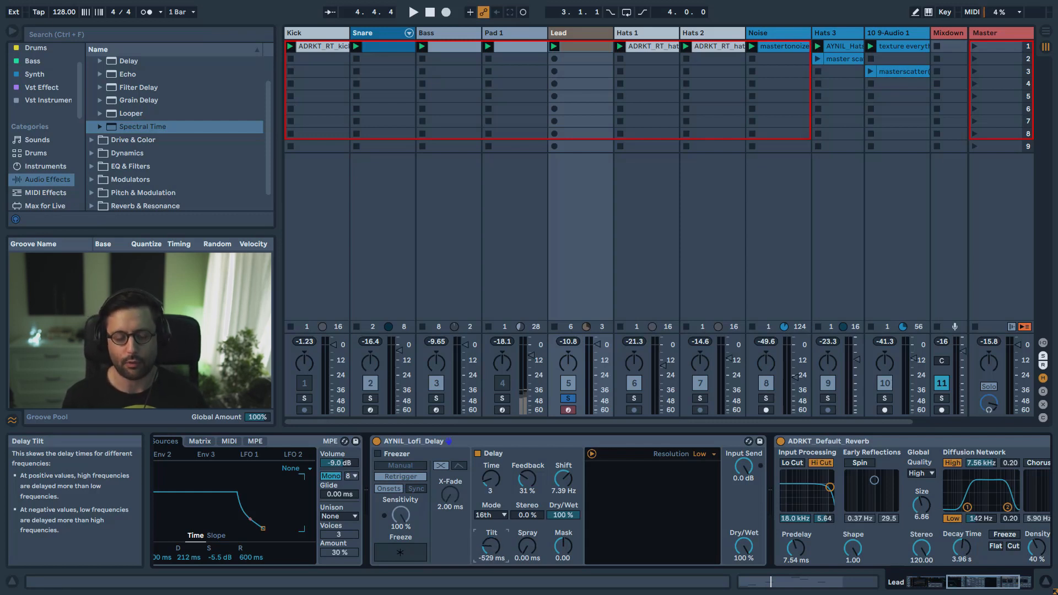
Step: Audition the Lead delay's Tilt at -2.00 s, stop playback, and set the Tilt to -31.7 ms
key("space")
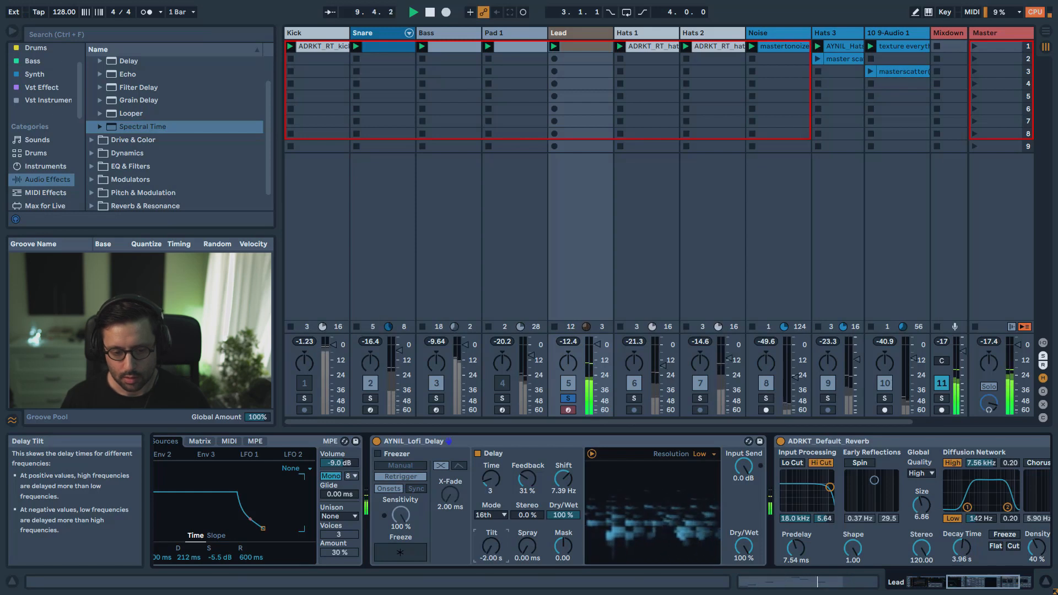
key("space")
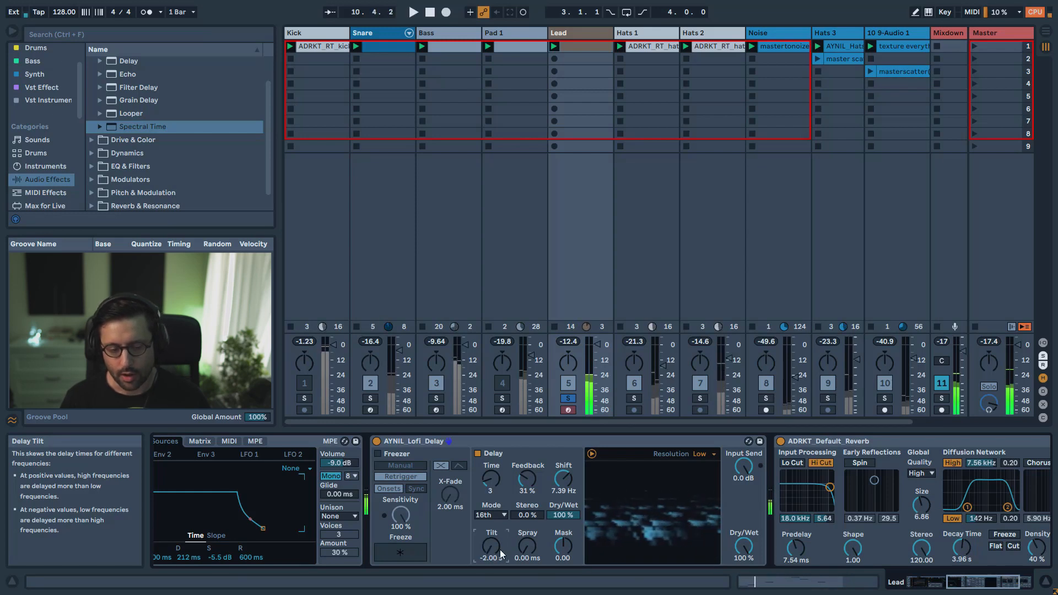
left_click_drag(487, 556, 487, 546)
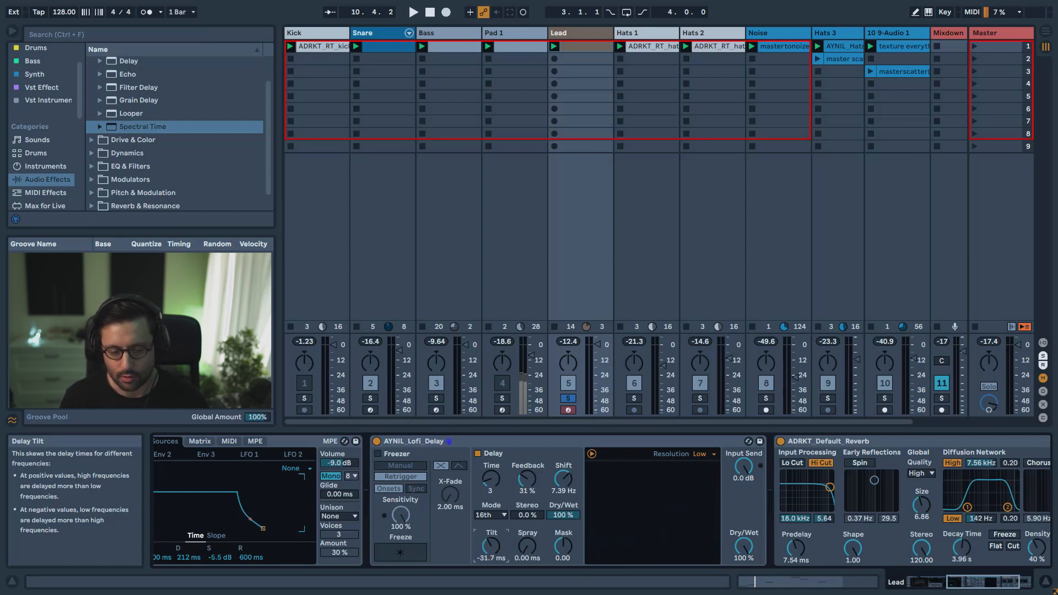
Step: Audition the Lead delay's Spray at 252 ms and higher during playback, return it to 0.00 ms, and stop playback
key("space")
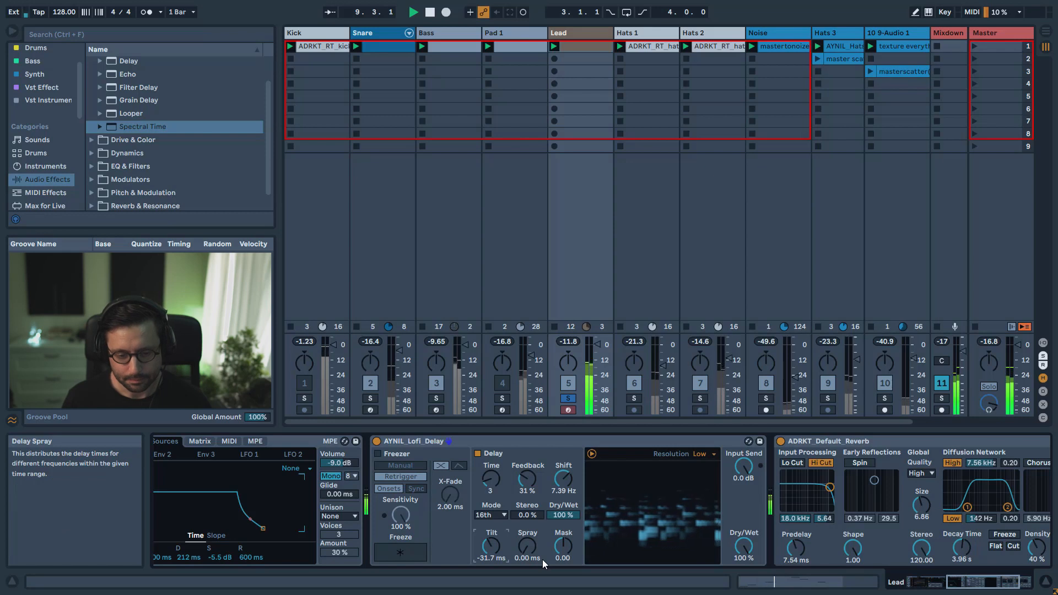
left_click_drag(529, 558, 529, 543)
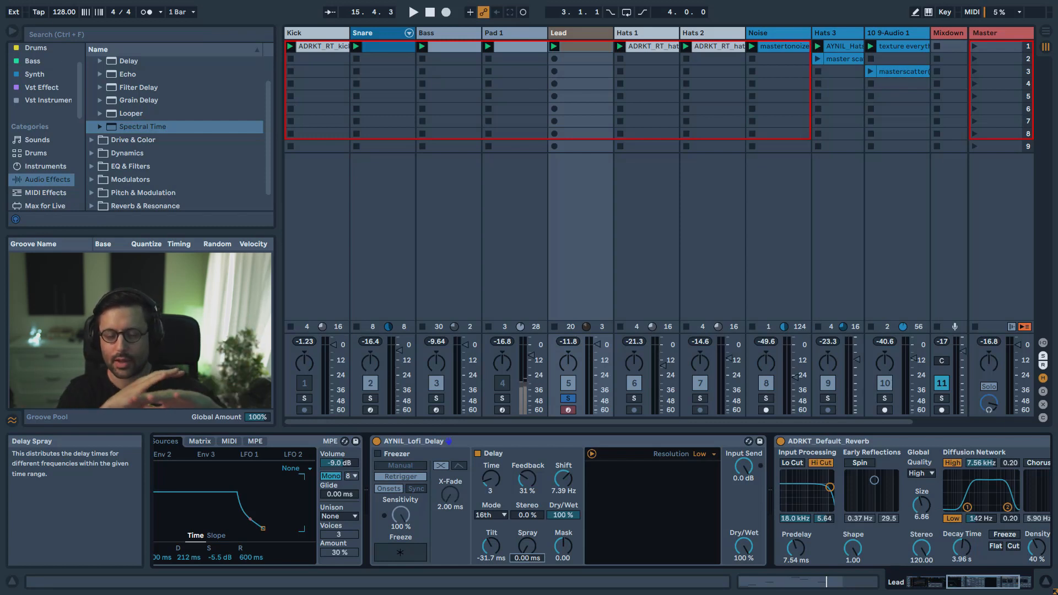
key("space")
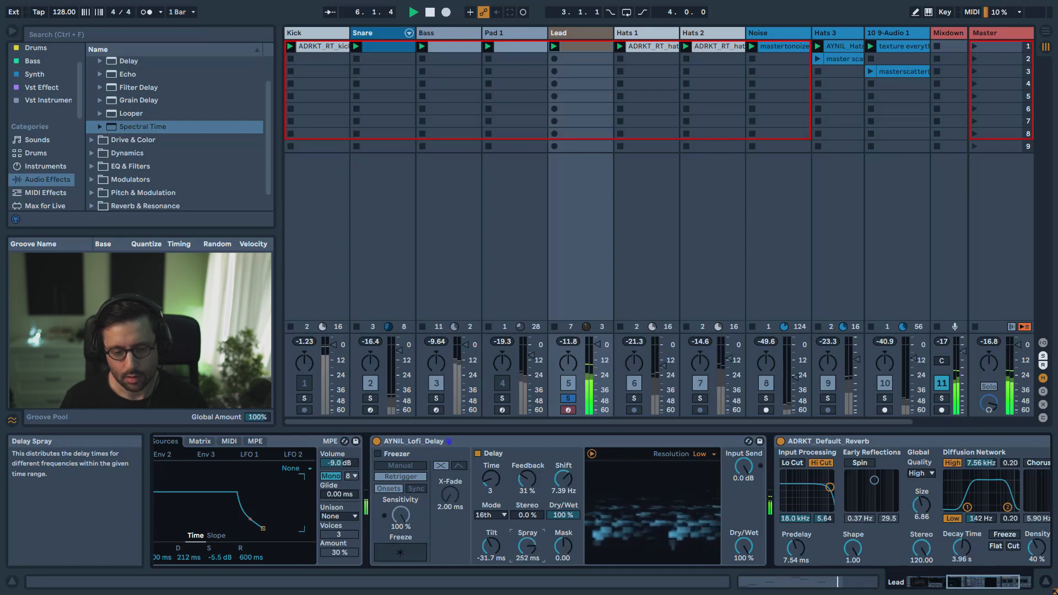
left_click_drag(528, 546, 527, 541)
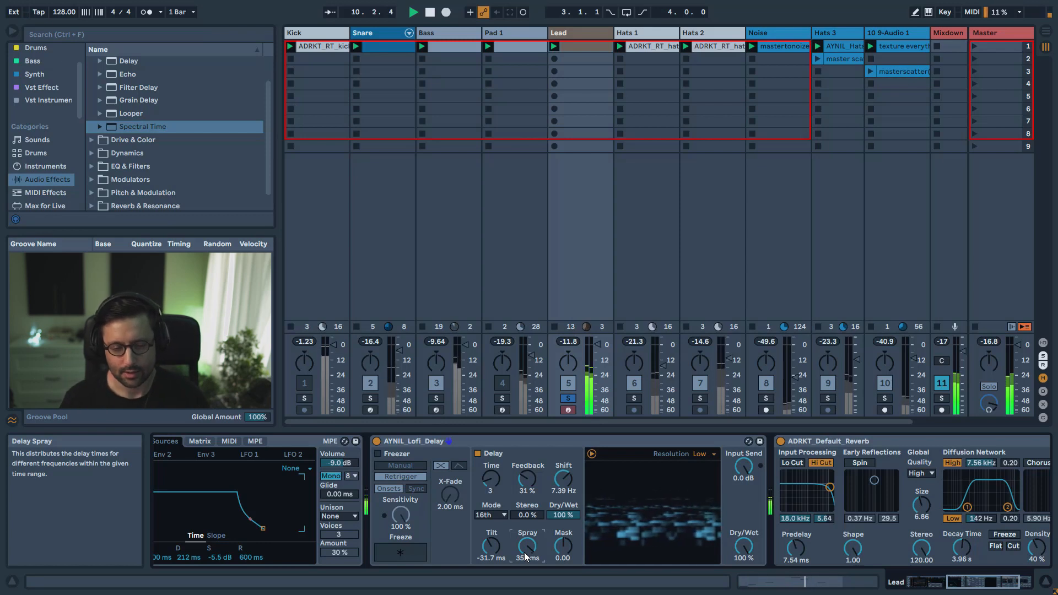
left_click_drag(524, 557, 524, 585)
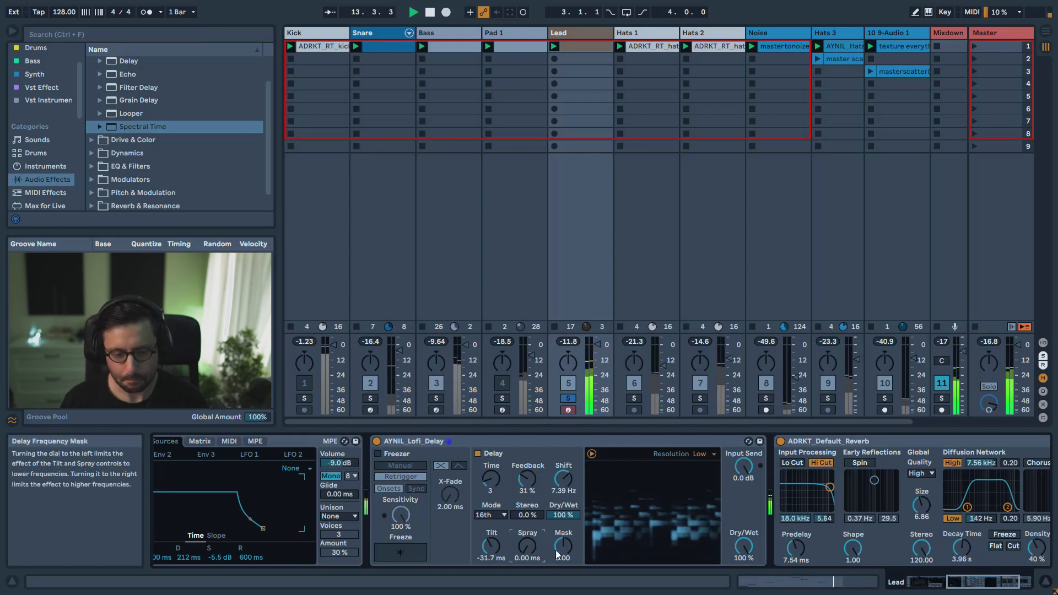
key("space")
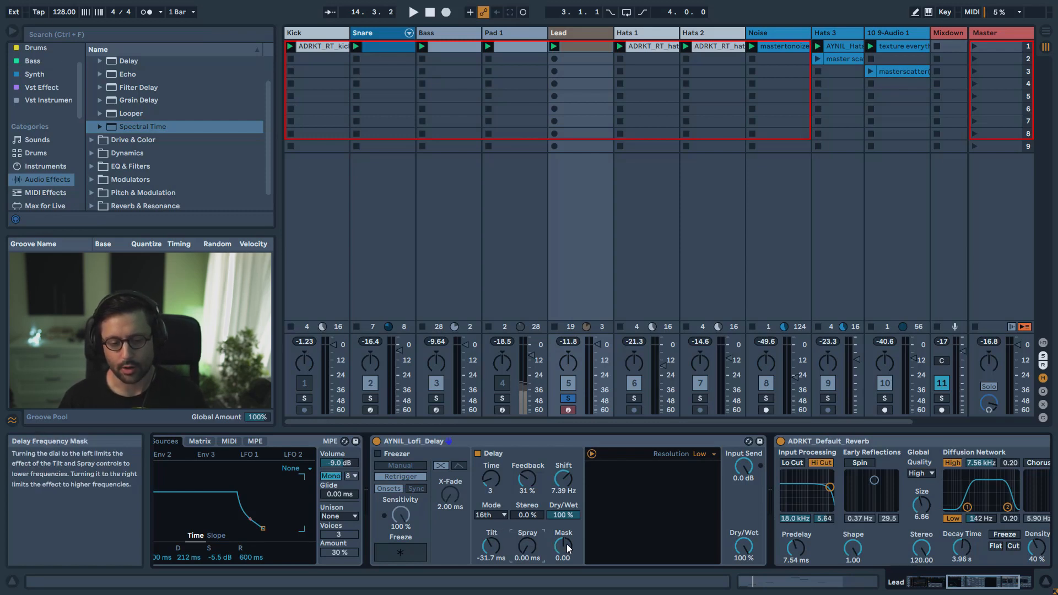
Step: Try the Lead delay's Mask at negative settings during playback, and settle on Mask 0.17 with Spray 11.8 ms
left_click_drag(568, 549, 568, 527)
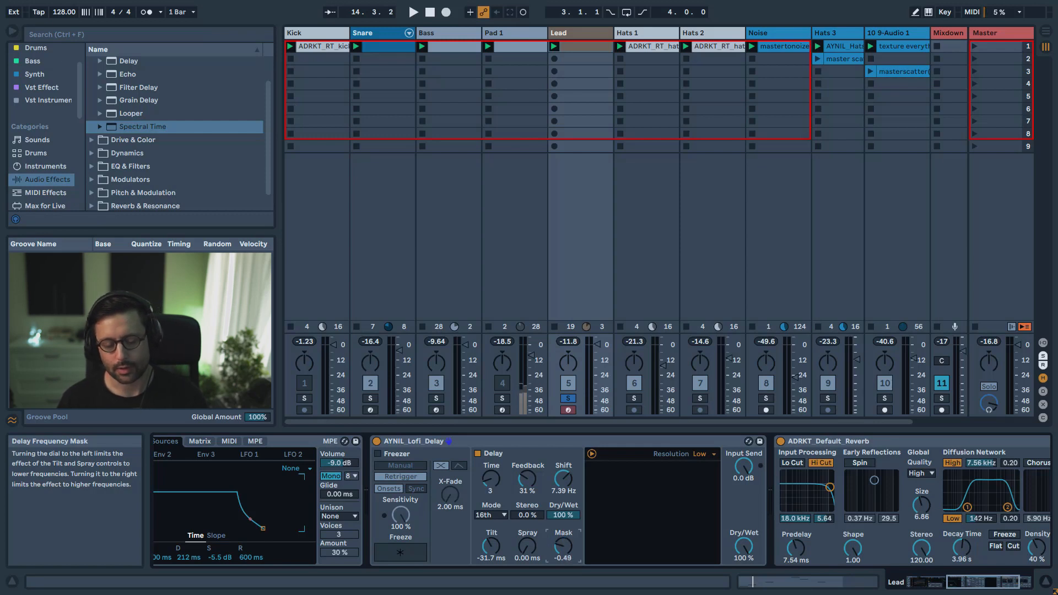
key("space")
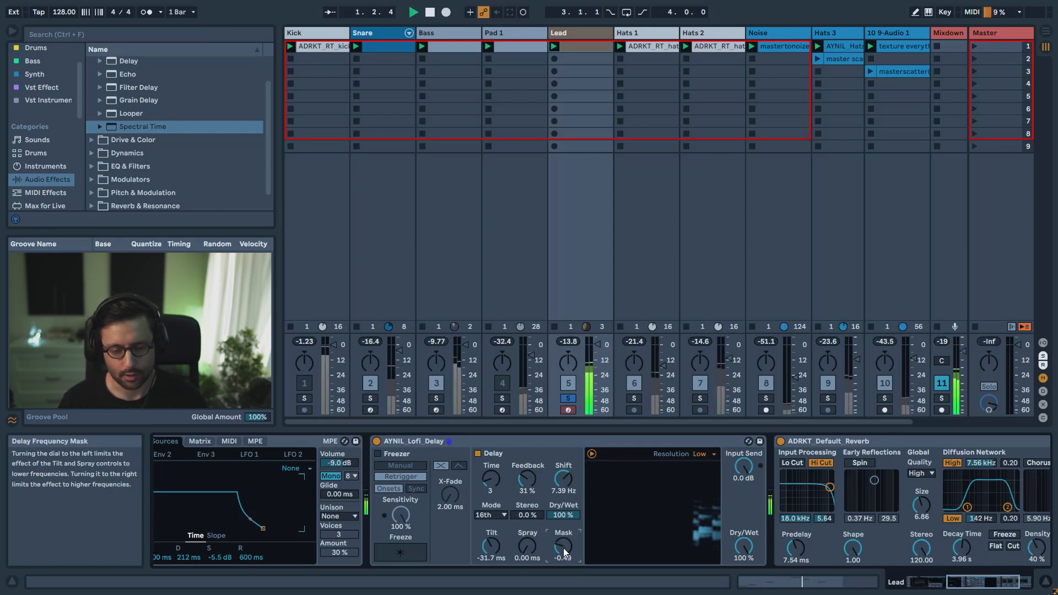
left_click_drag(563, 548, 563, 486)
mouse_move(527, 547)
left_mouse_down()
mouse_move(527, 534)
mouse_move(566, 584)
left_mouse_up()
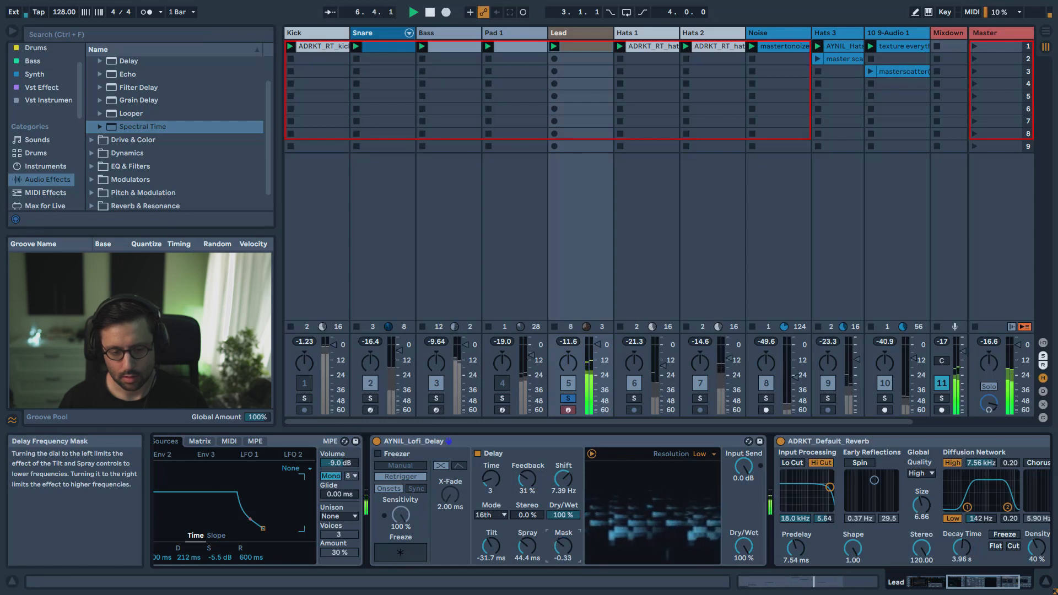
mouse_move(529, 549)
left_mouse_down()
mouse_move(529, 579)
mouse_move(564, 551)
mouse_move(564, 525)
mouse_move(563, 573)
left_mouse_up()
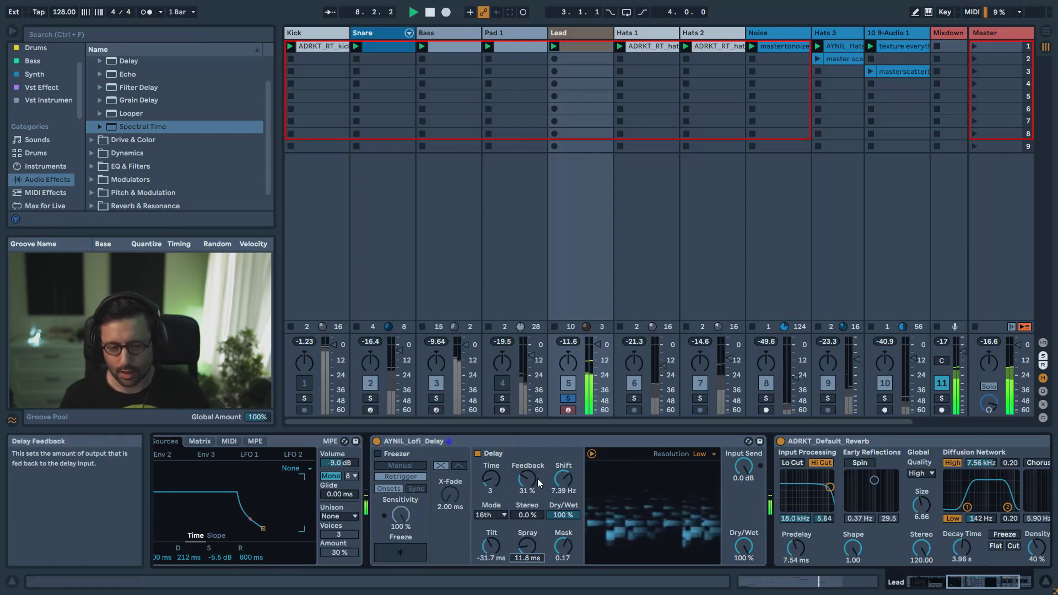
Step: Lower the Lead delay's overall Dry/Wet to 51% and its Input Send to -5.2 dB
left_click_drag(744, 546, 744, 575)
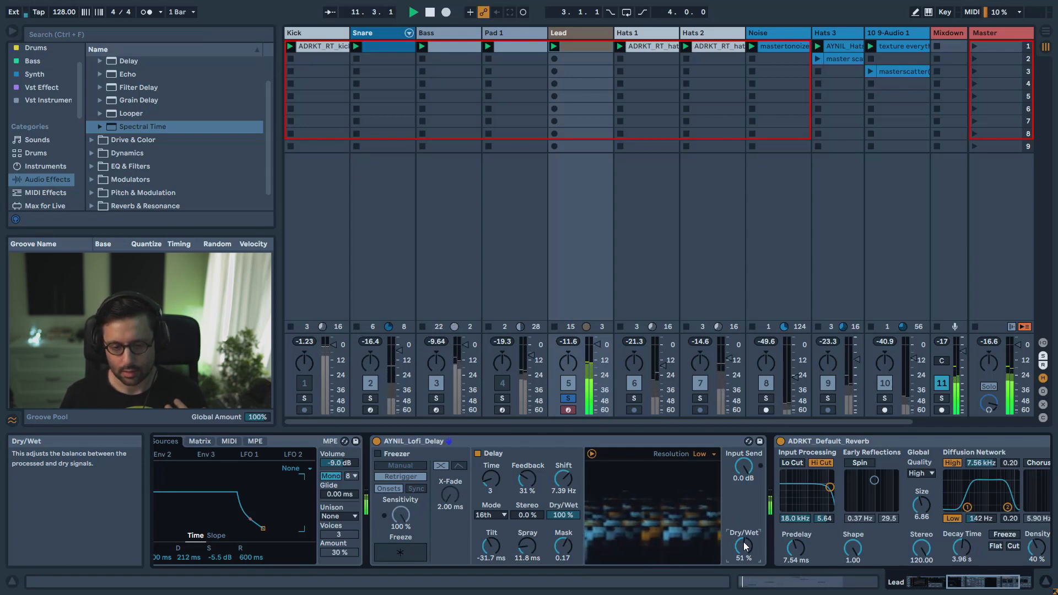
mouse_move(744, 467)
left_mouse_down()
mouse_move(743, 510)
mouse_move(745, 462)
left_mouse_up()
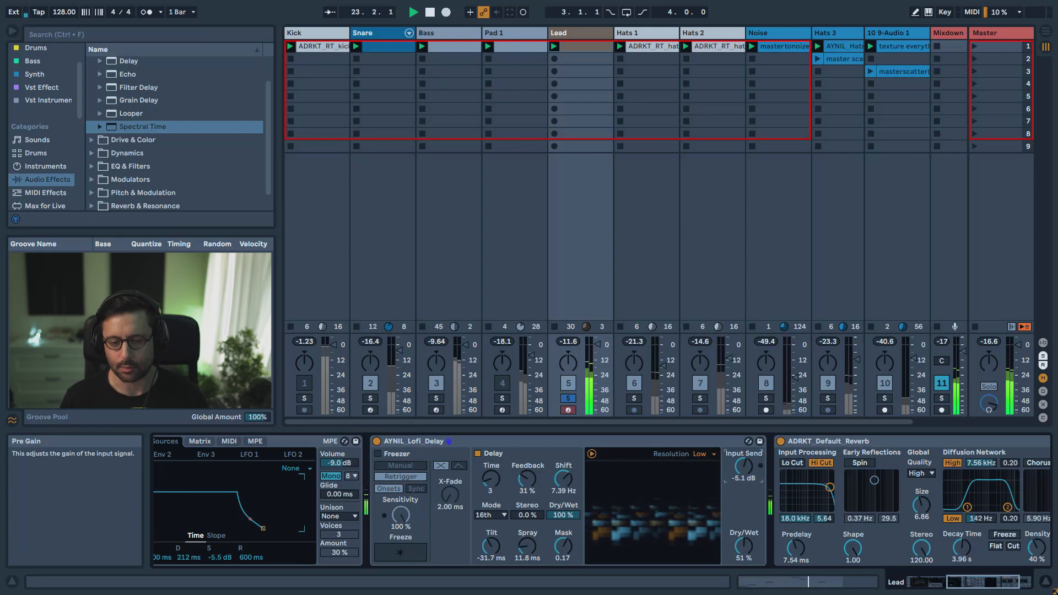
left_click_drag(746, 479, 744, 445)
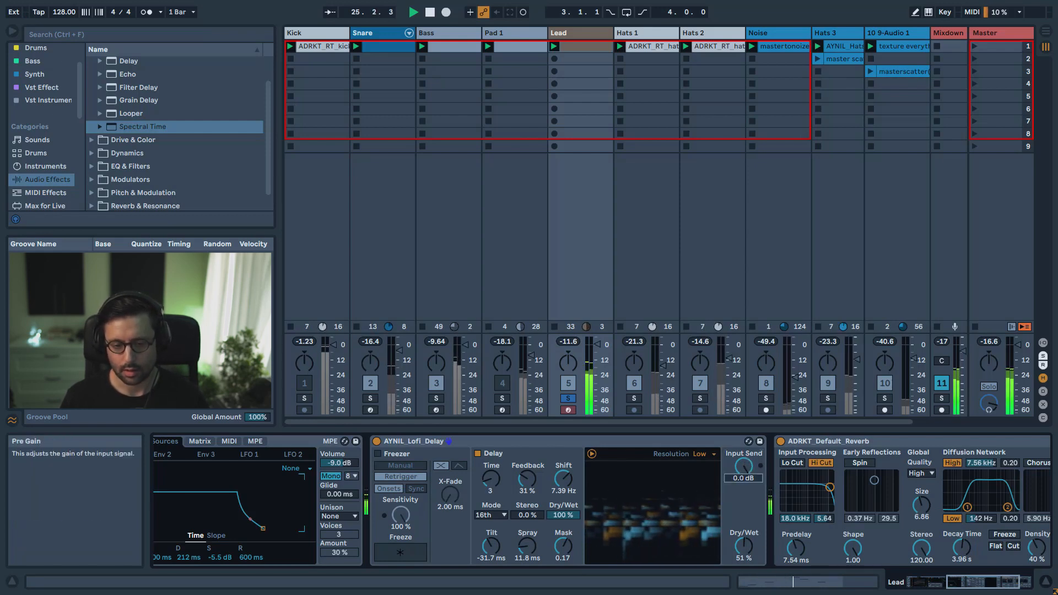
left_click_drag(748, 466, 747, 483)
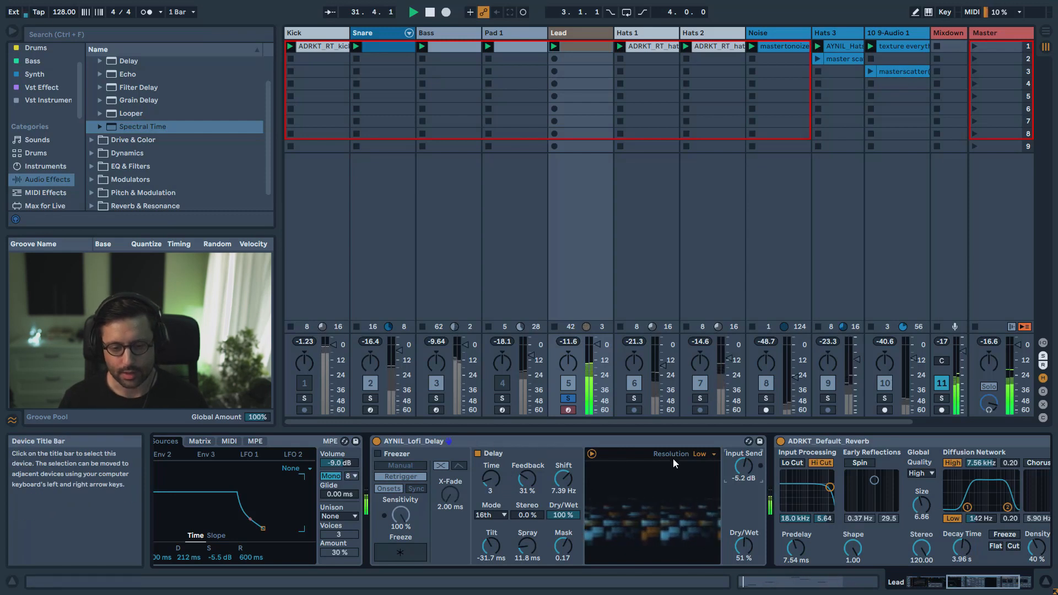
Step: Widen the Lead delay's Stereo to 100%, lower its Input Send to -6.2 dB during playback, and stop
left_click(524, 439)
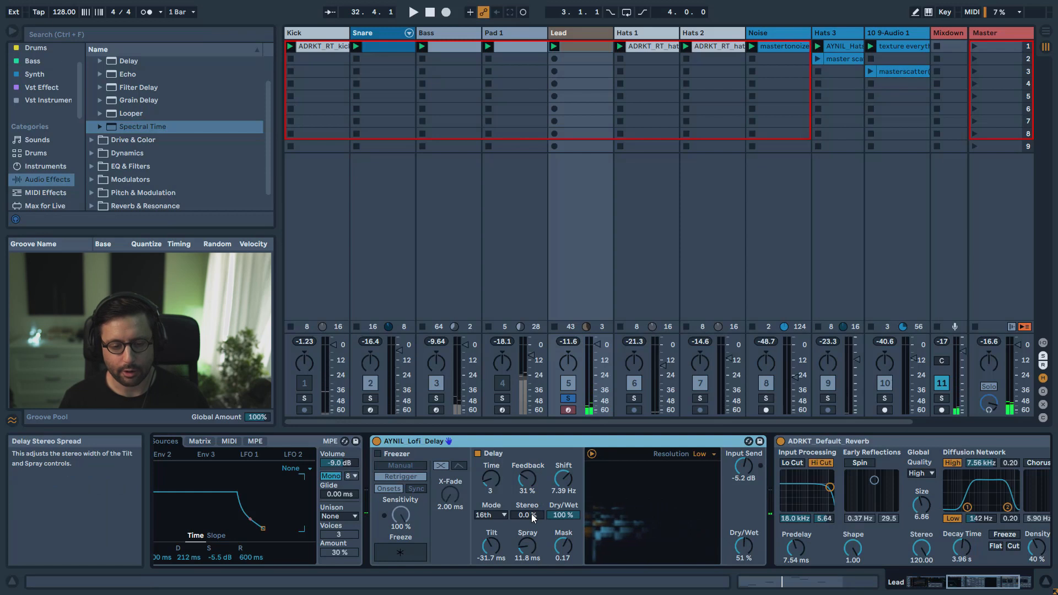
left_click_drag(531, 514, 531, 458)
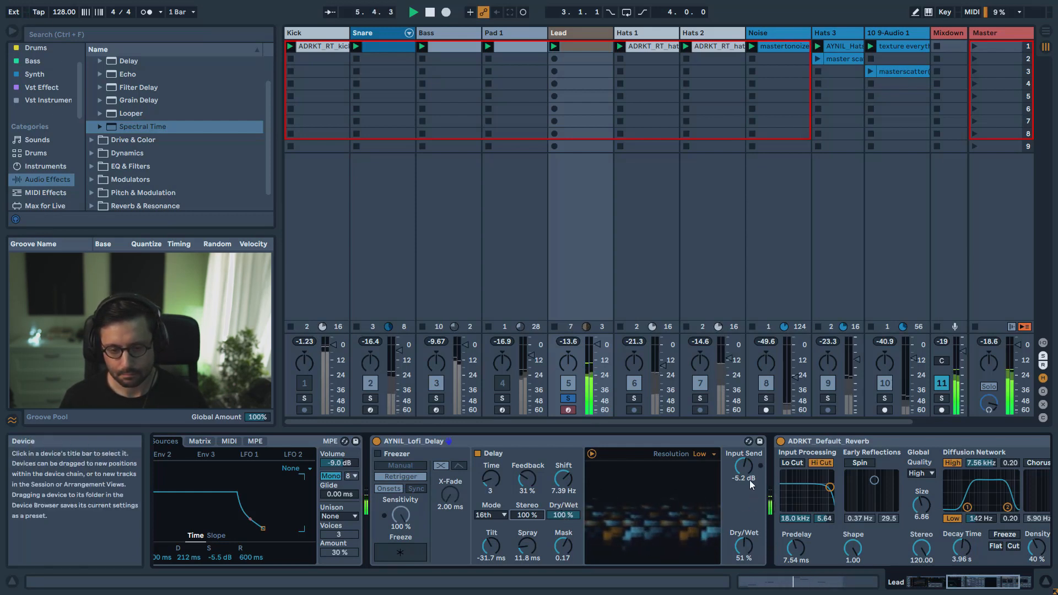
mouse_move(746, 471)
left_mouse_down()
mouse_move(746, 451)
mouse_move(746, 470)
left_mouse_up()
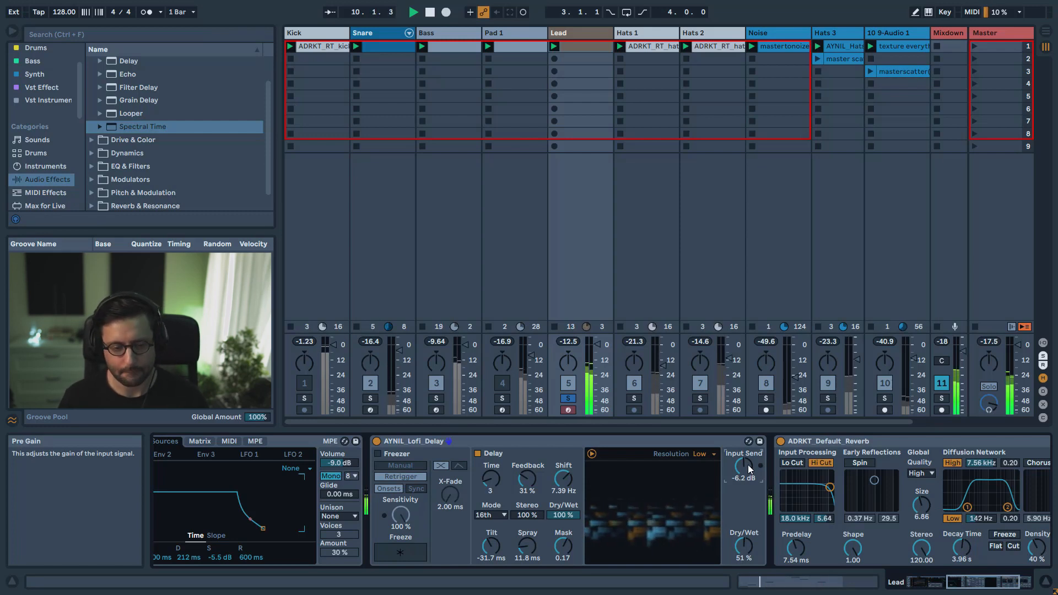
left_click(413, 439)
key("space")
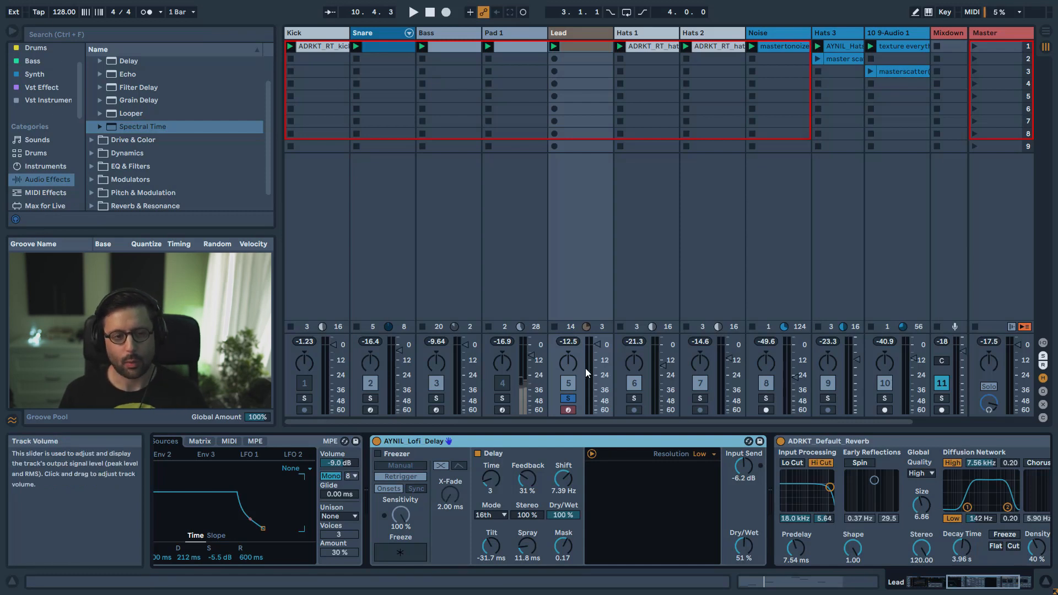
Step: Solo the Pad 1 track, inspect the MIDI notes of its first clip, and return to its device chain
left_click(503, 398)
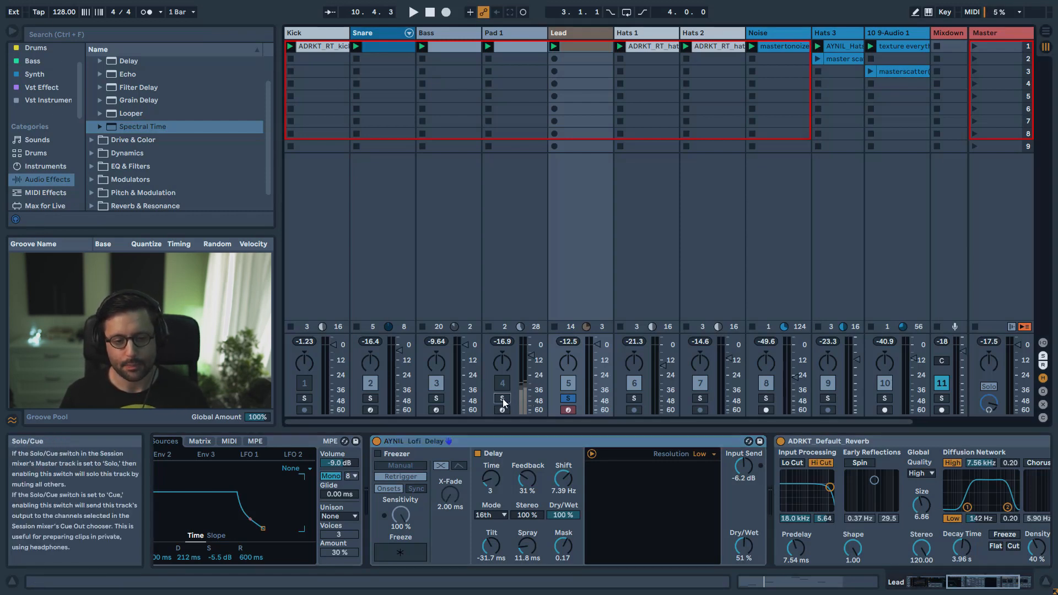
left_click(509, 33)
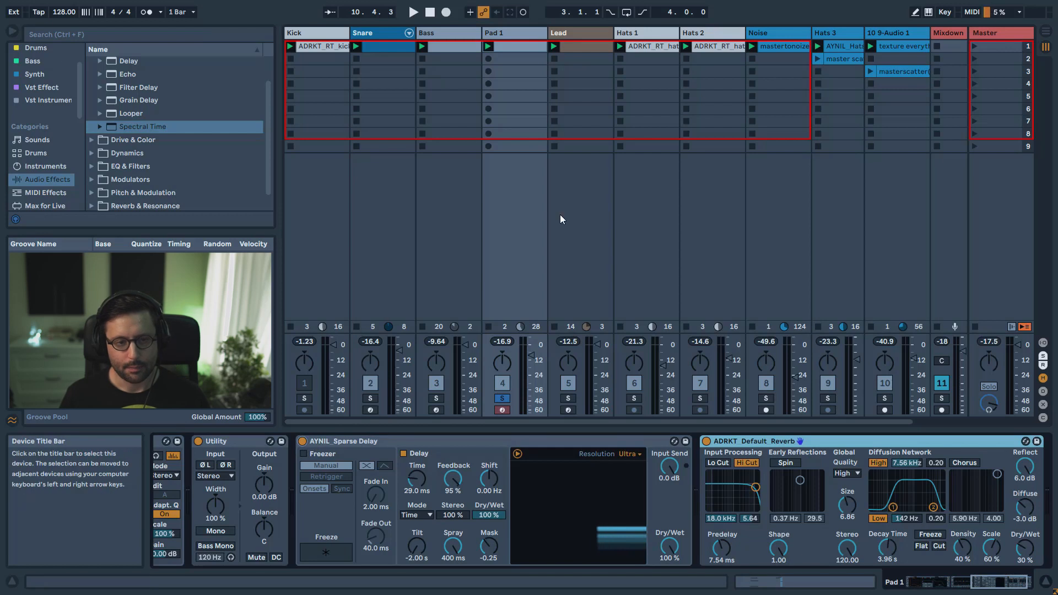
double_click(523, 50)
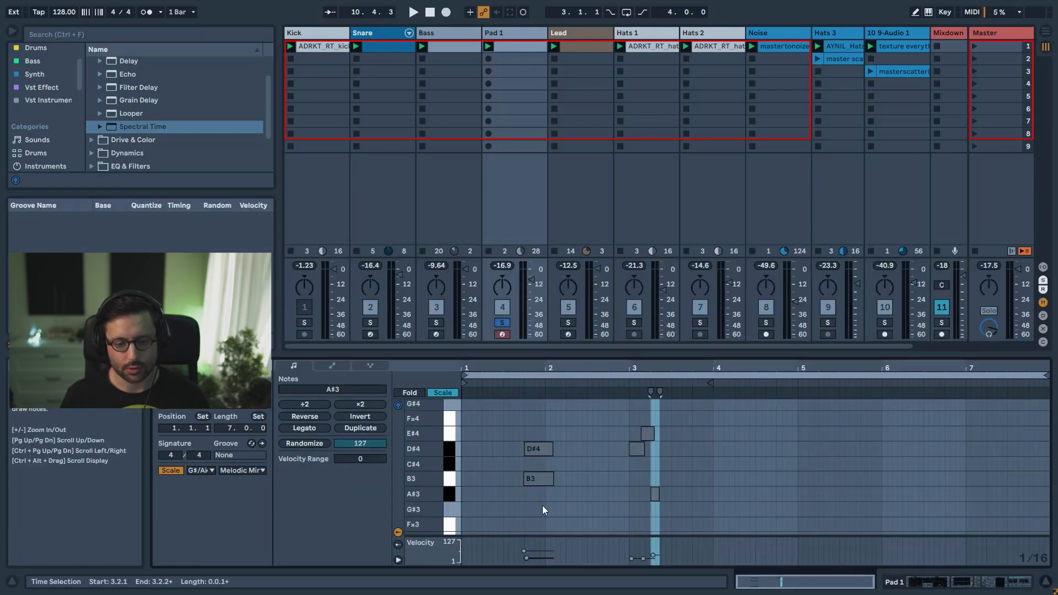
left_click(492, 31)
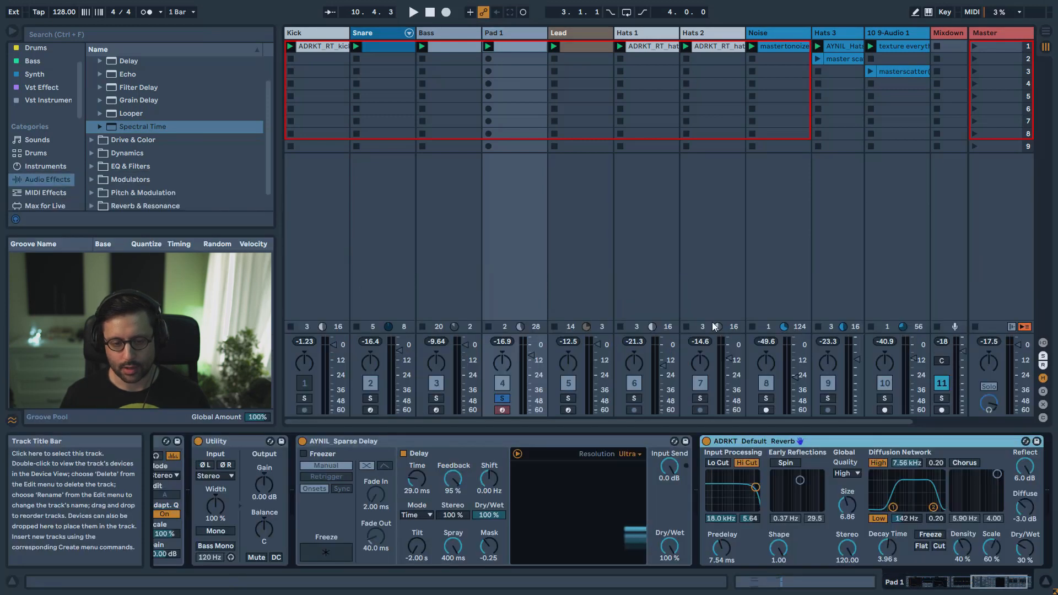
left_click(511, 50)
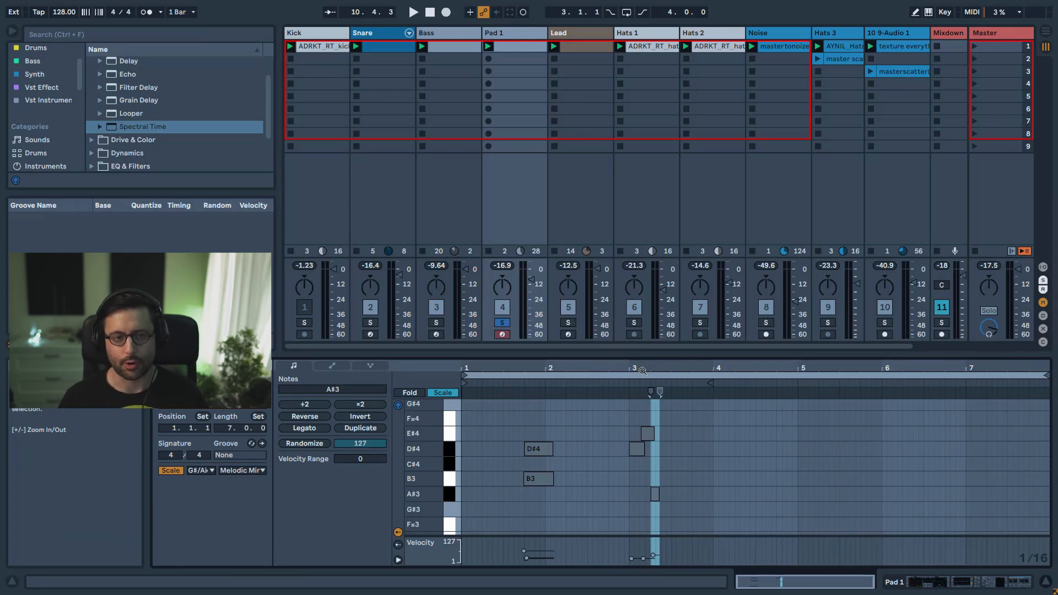
left_click(523, 32)
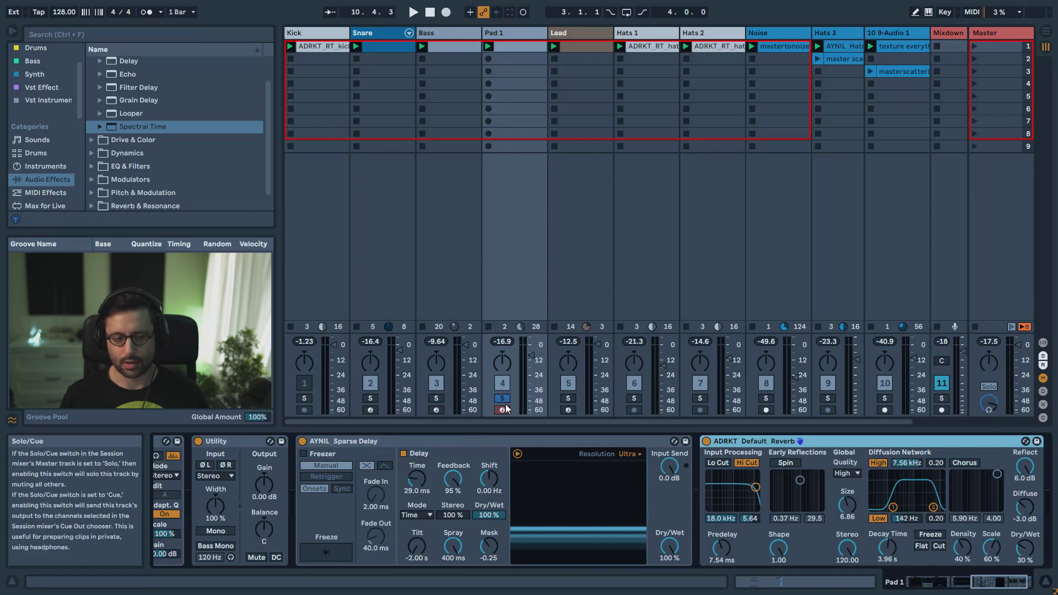
Step: Play Pad 1 with AYNIL_Sparse Delay bypassed, and switch the device back on to compare the sound
left_click(303, 442)
key("space")
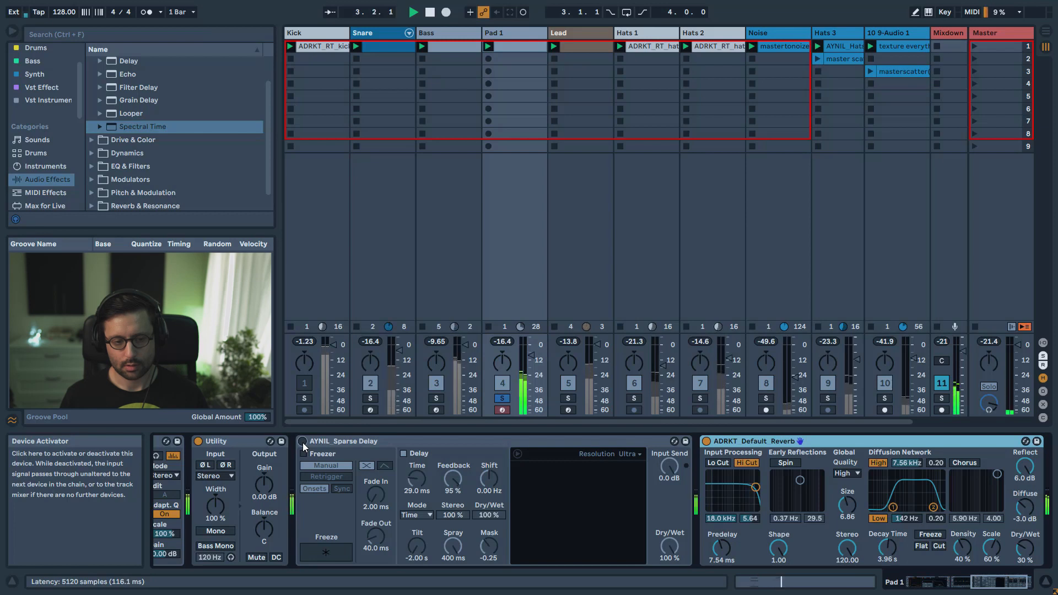
left_click(303, 442)
key("space")
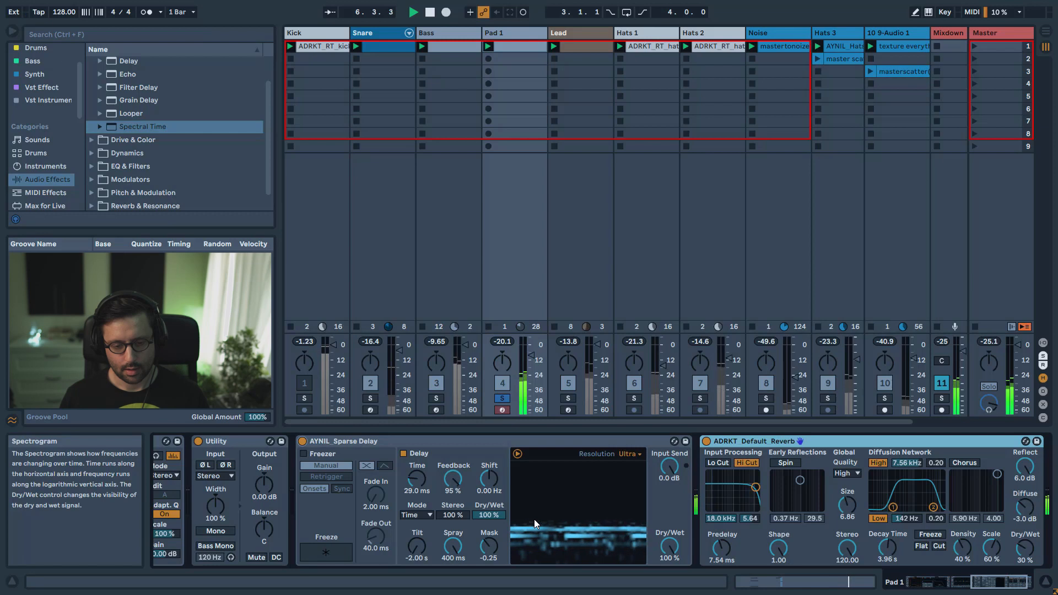
Step: Reset the Tilt of Pad 1's Sparse Delay to 0.00 ms during playback, and return it to -2.00 s
mouse_move(452, 545)
left_mouse_down()
mouse_move(452, 578)
mouse_move(453, 518)
left_mouse_up()
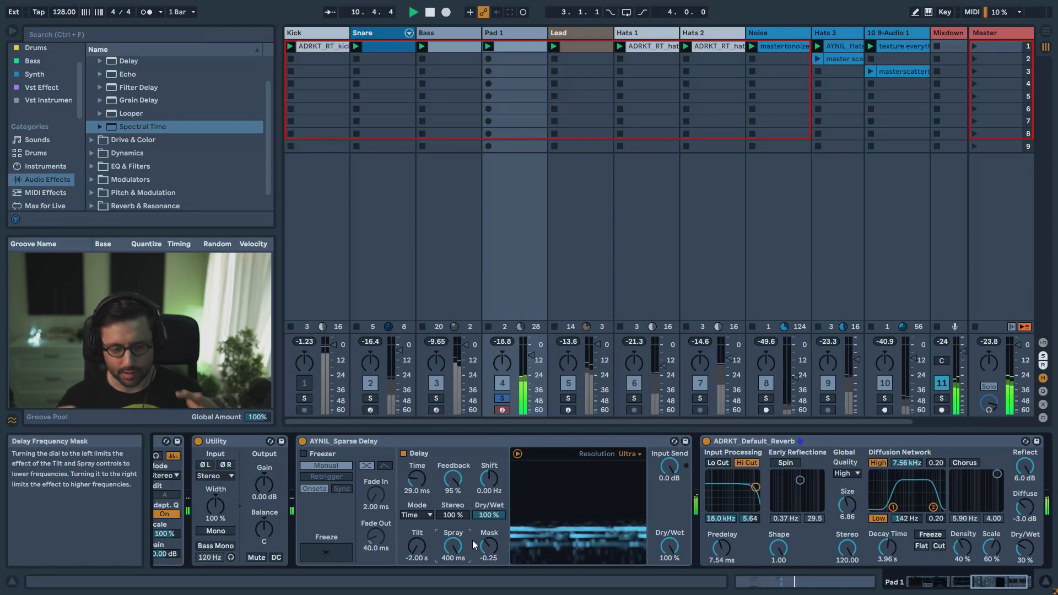
double_click(417, 552)
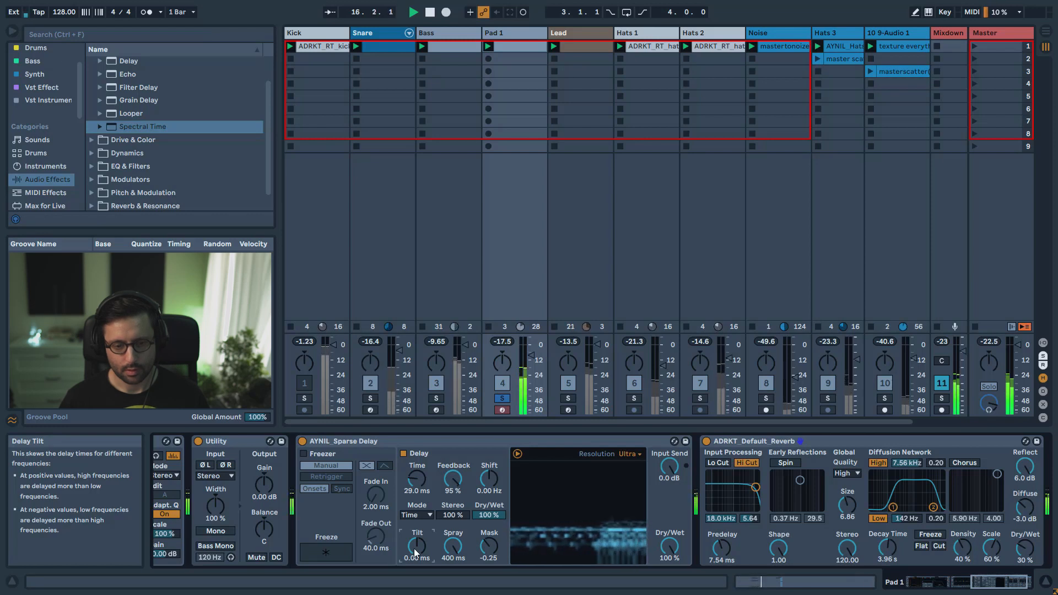
left_click_drag(415, 548, 414, 590)
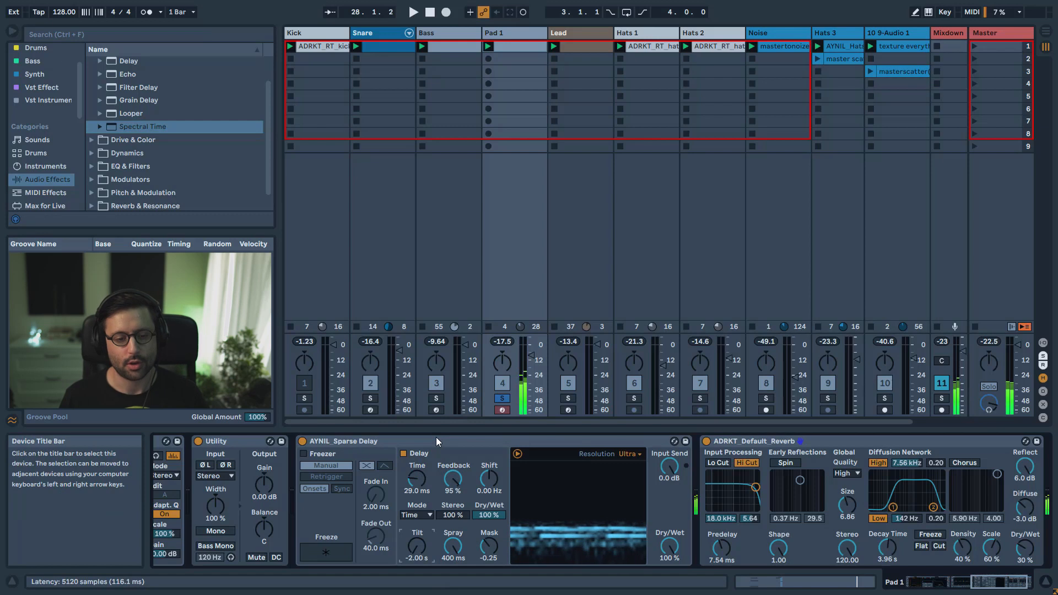
Step: Unsolo Pad 1, show the Master track's device chain, and collapse its Spectral Time device
left_click(500, 400)
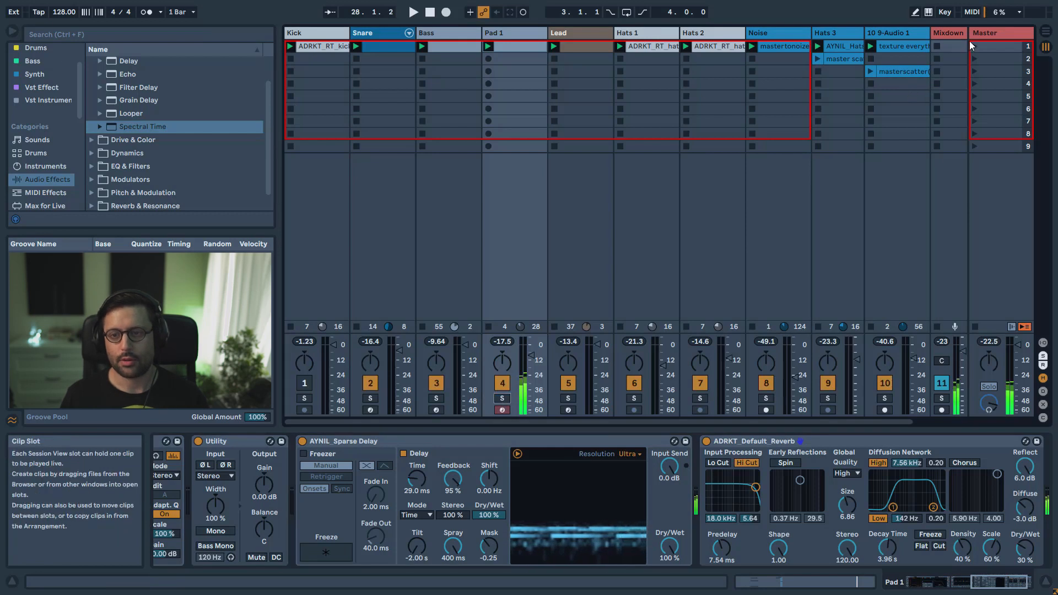
left_click(986, 34)
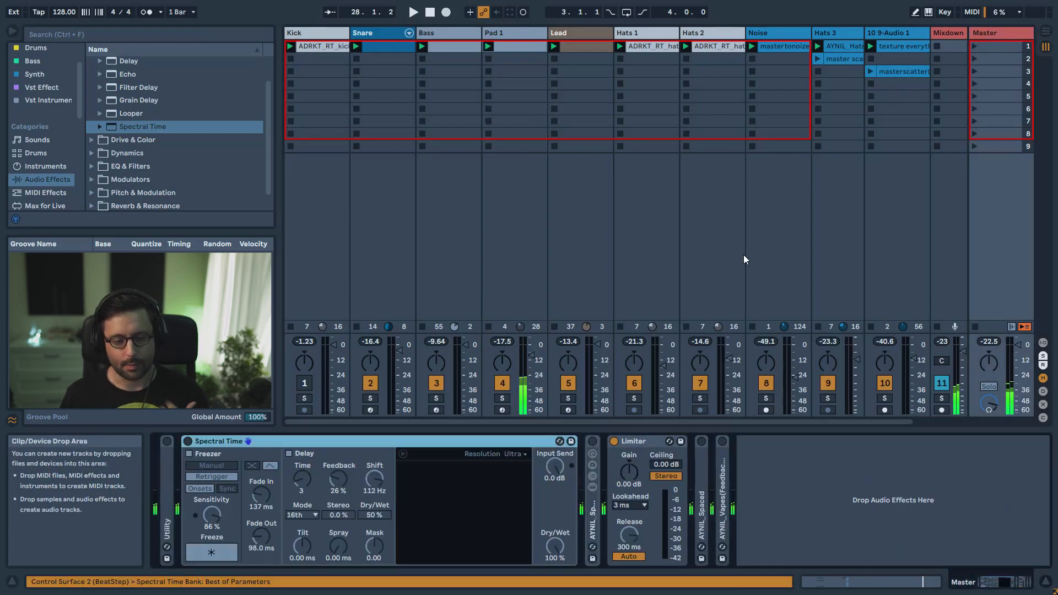
double_click(292, 439)
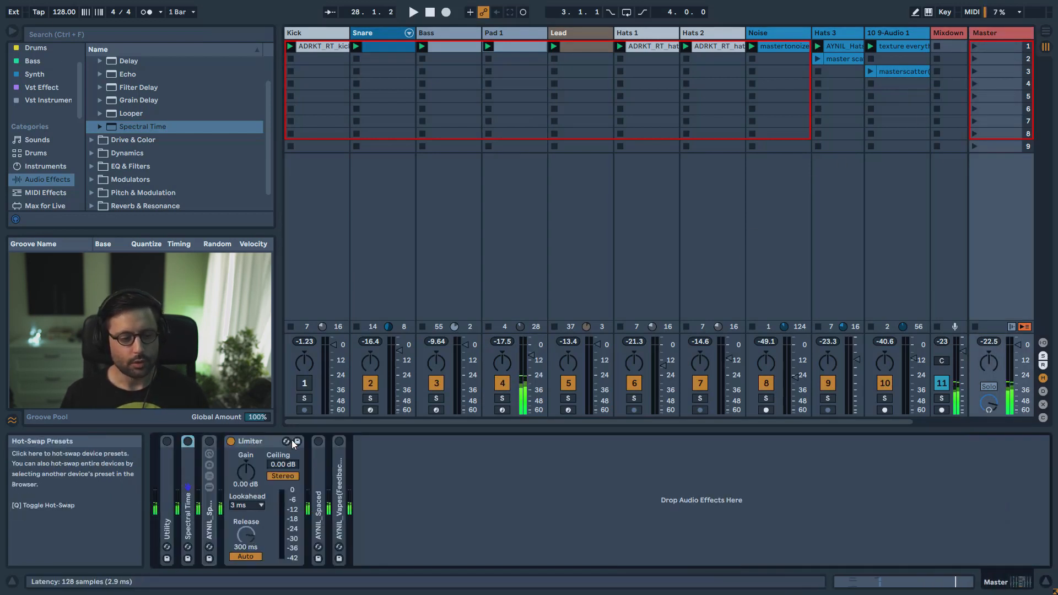
Step: Unfold the AYNIL_SpectralMaster rack on Master with its chains and devices, and look over the devices it contains
left_click(204, 530)
double_click(204, 530)
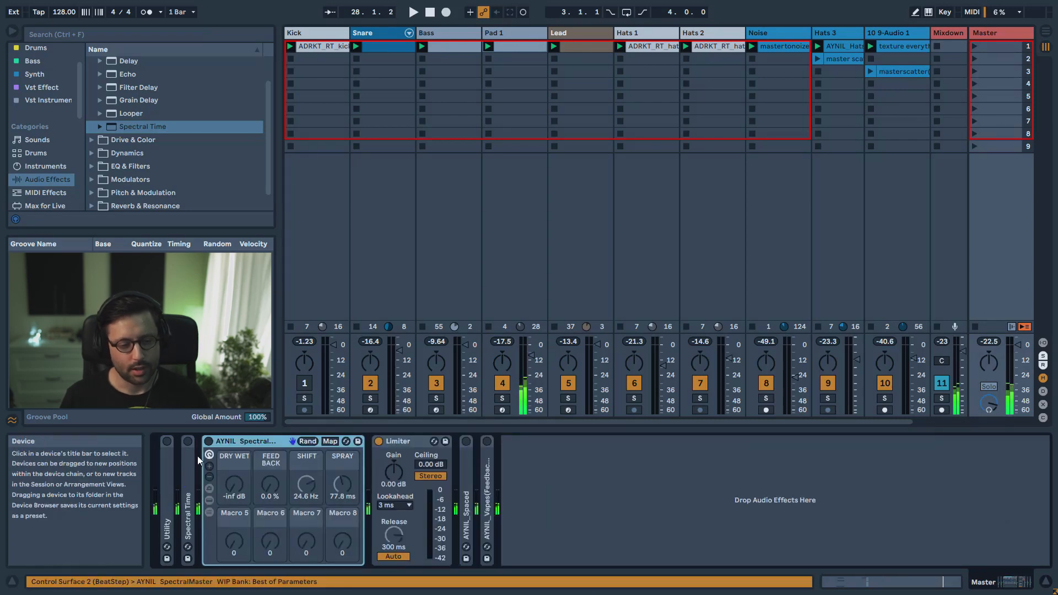
left_click(209, 499)
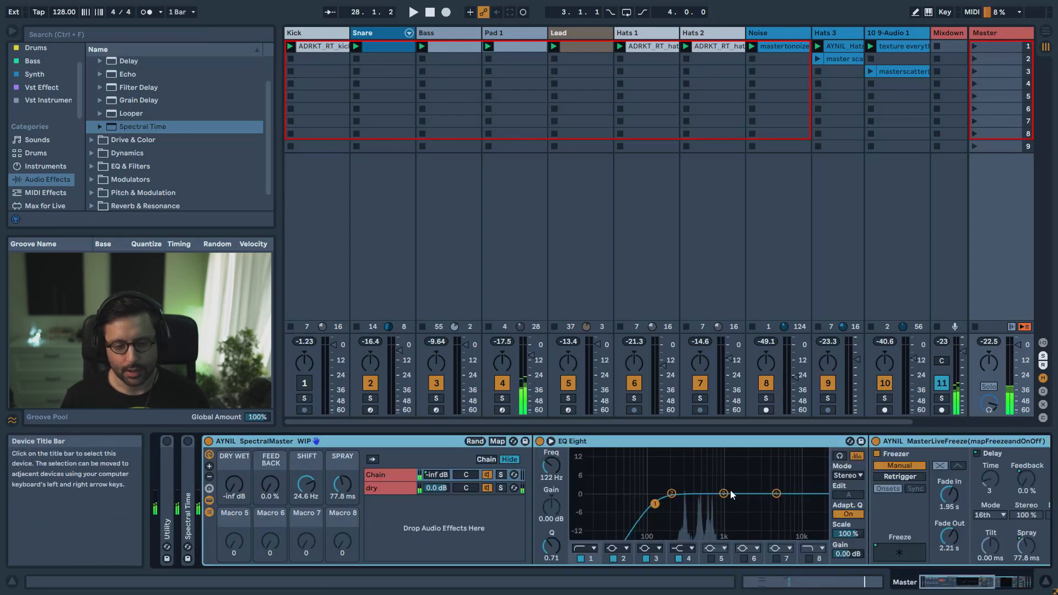
left_click(955, 587)
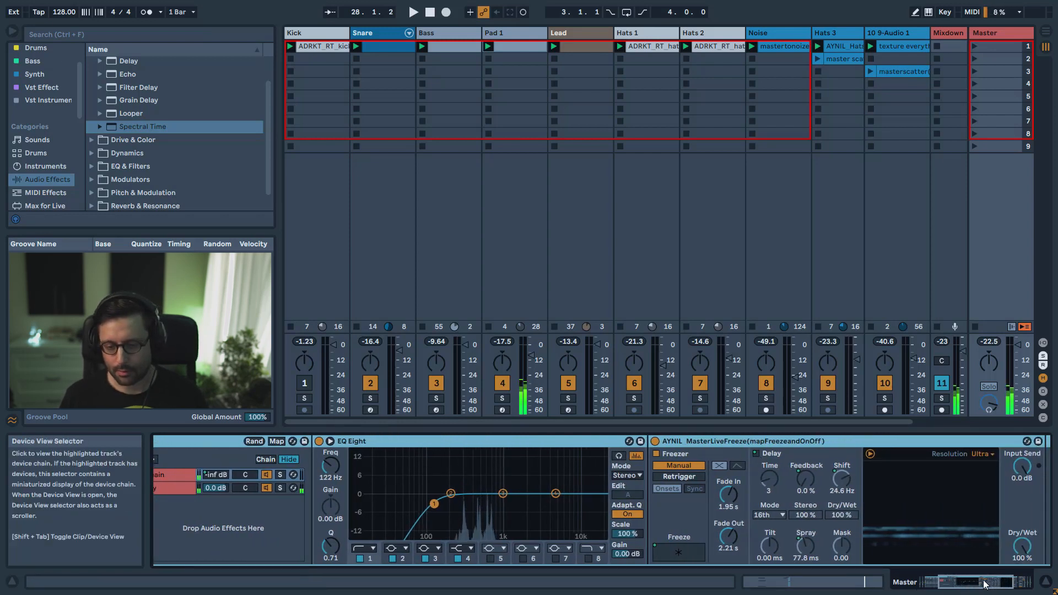
left_click_drag(986, 585, 967, 582)
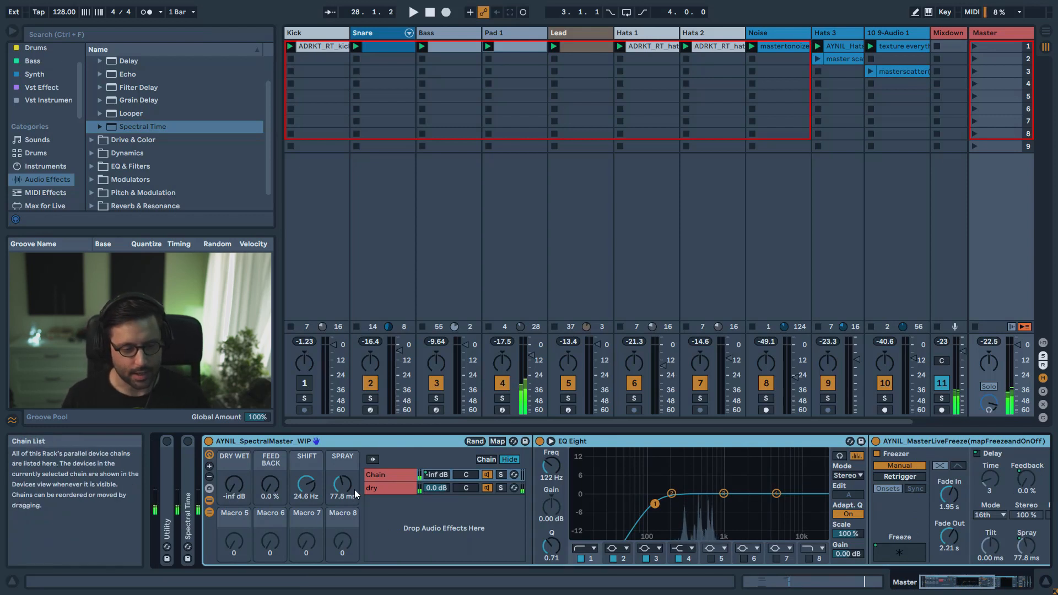
mouse_move(944, 585)
left_mouse_down()
mouse_move(971, 590)
mouse_move(937, 585)
left_mouse_up()
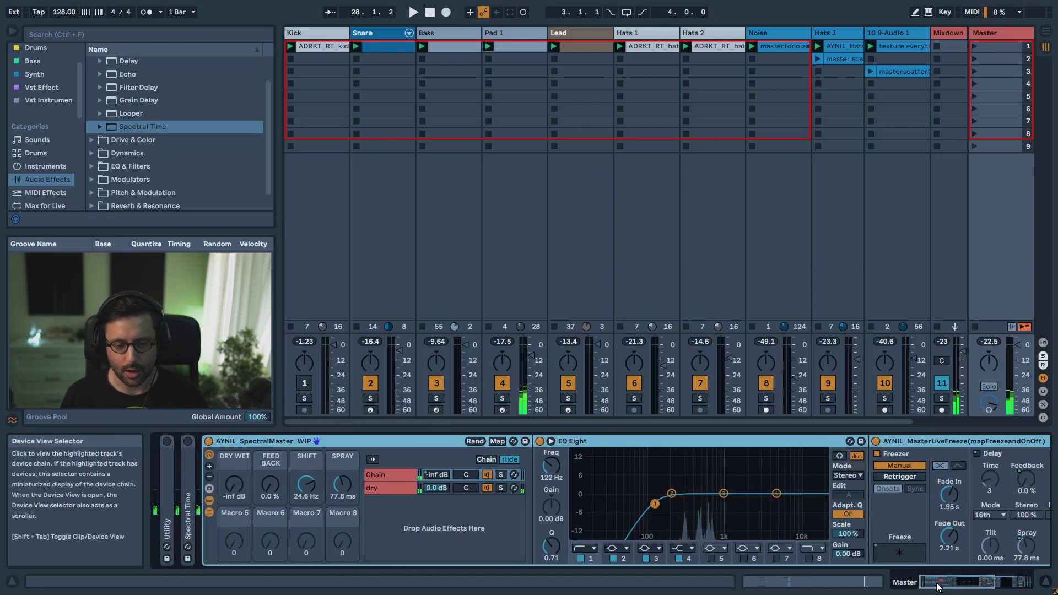
Step: Rename the SpectralMaster rack's first chain to wet, and try its DRY WET macro at about -21.3 dB before returning it to -inf dB
left_click(387, 489)
left_click(386, 480)
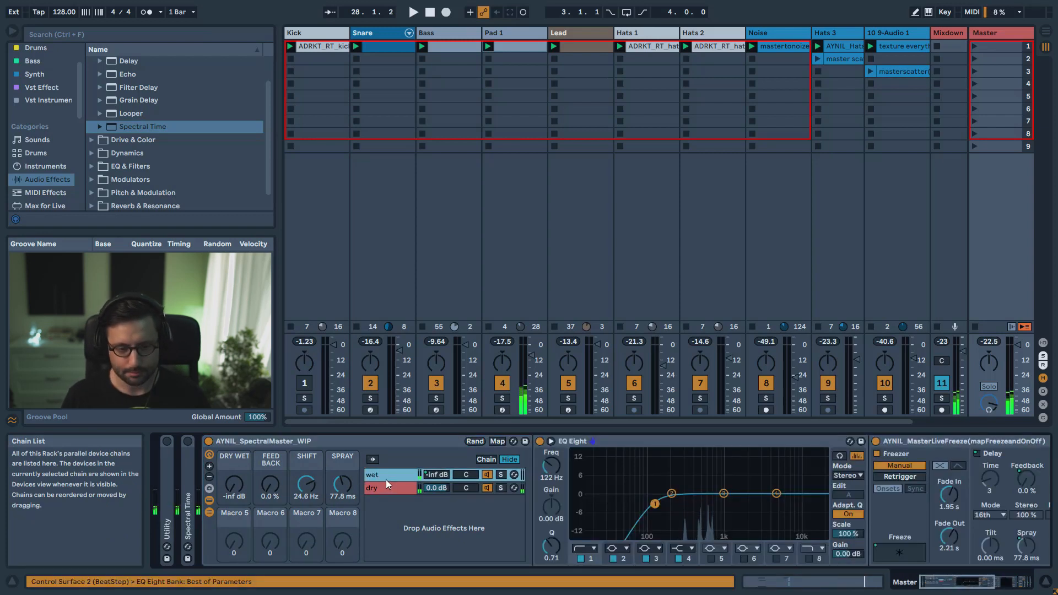
left_click_drag(233, 491, 234, 474)
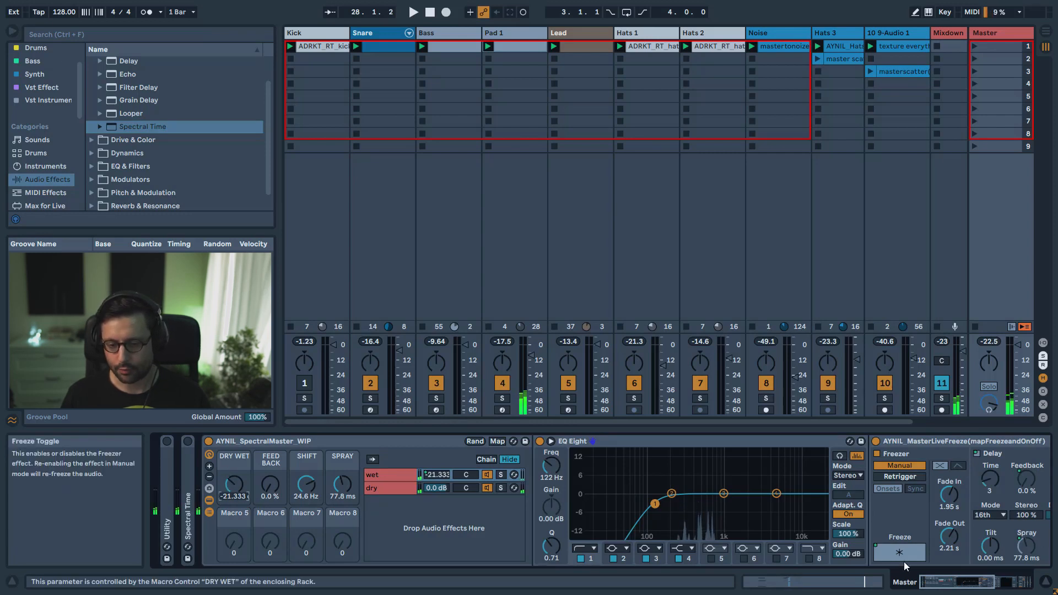
left_click(965, 582)
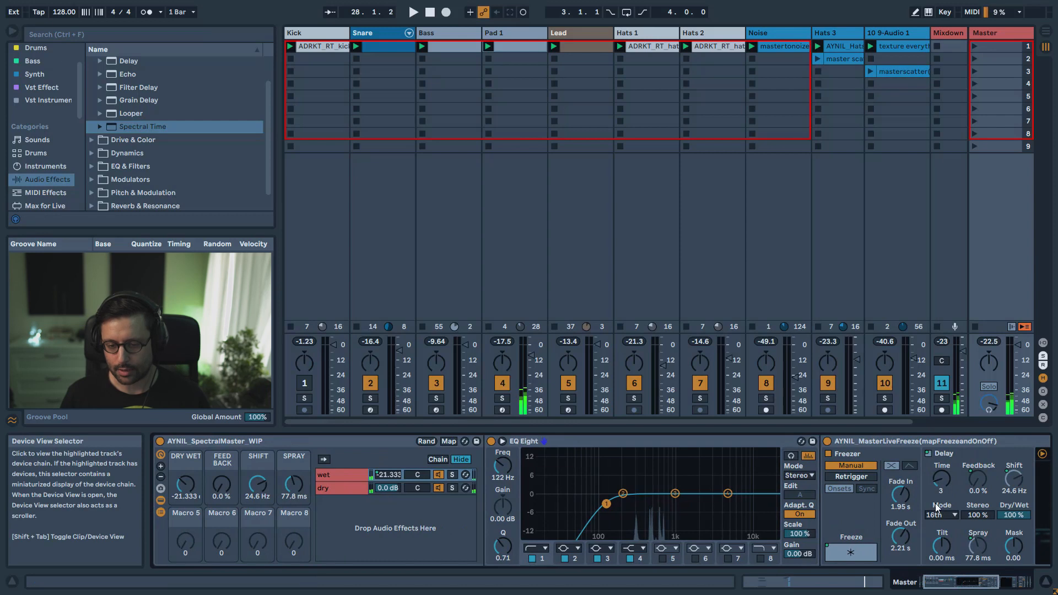
left_click(951, 587)
left_click_drag(219, 494, 220, 535)
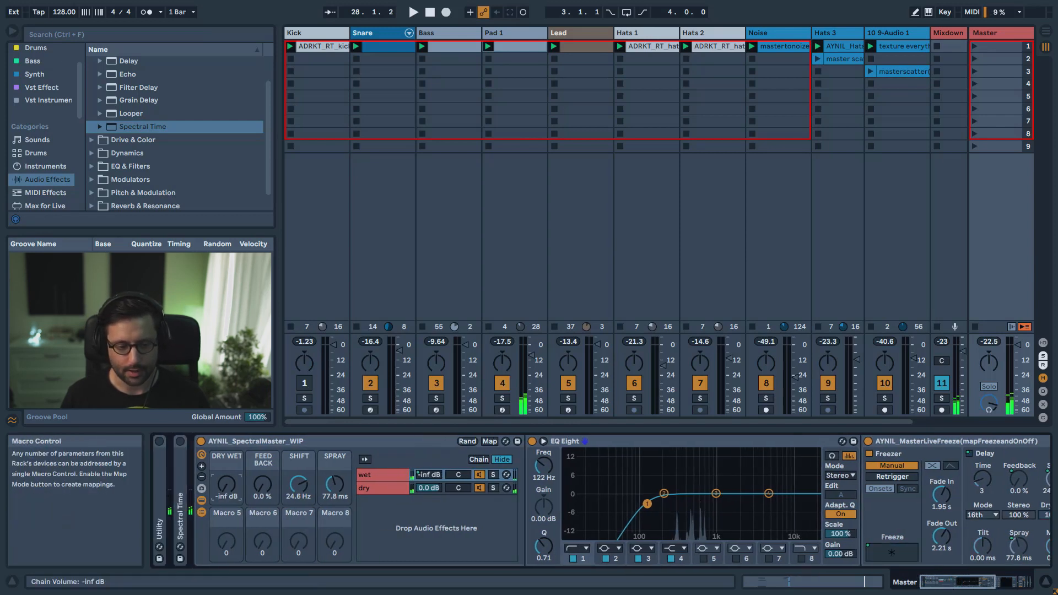
Step: Play the set, solo the rack's wet chain, and sweep the DRY WET macro between -inf dB and 6.0 dB
key("space")
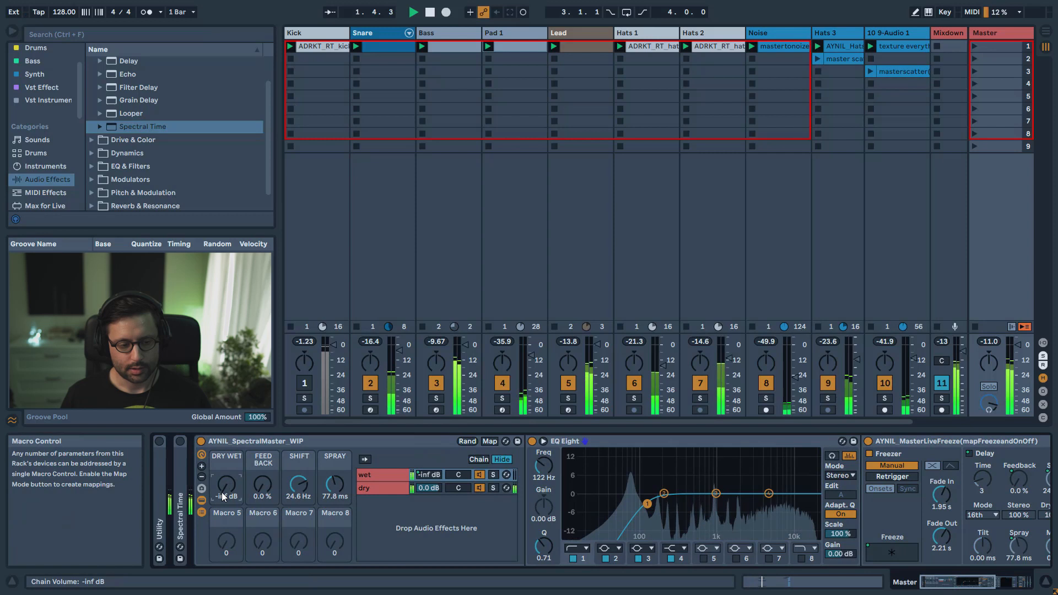
left_click_drag(223, 487, 223, 479)
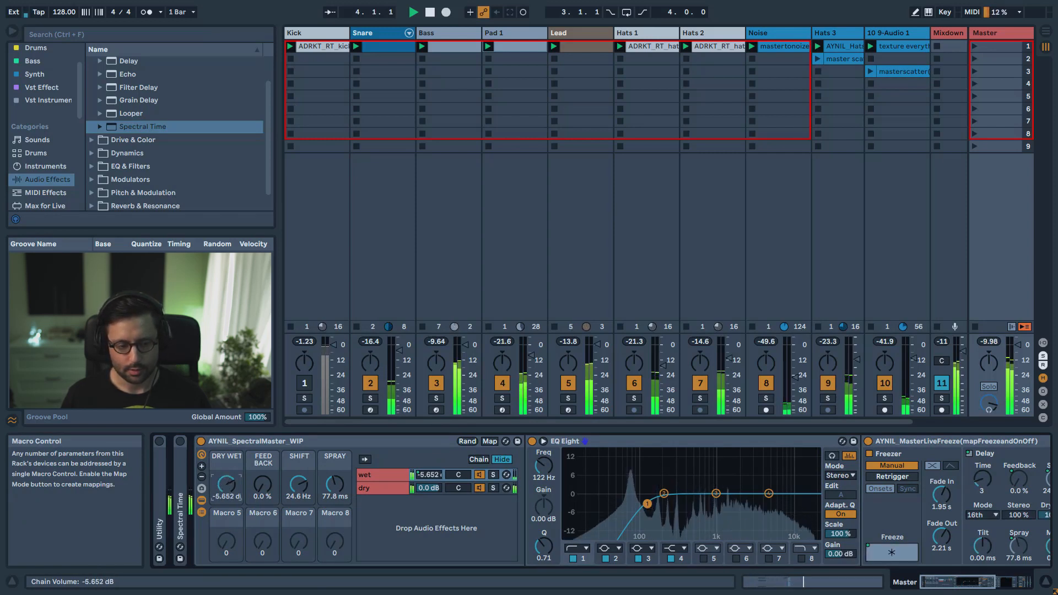
left_click(494, 475)
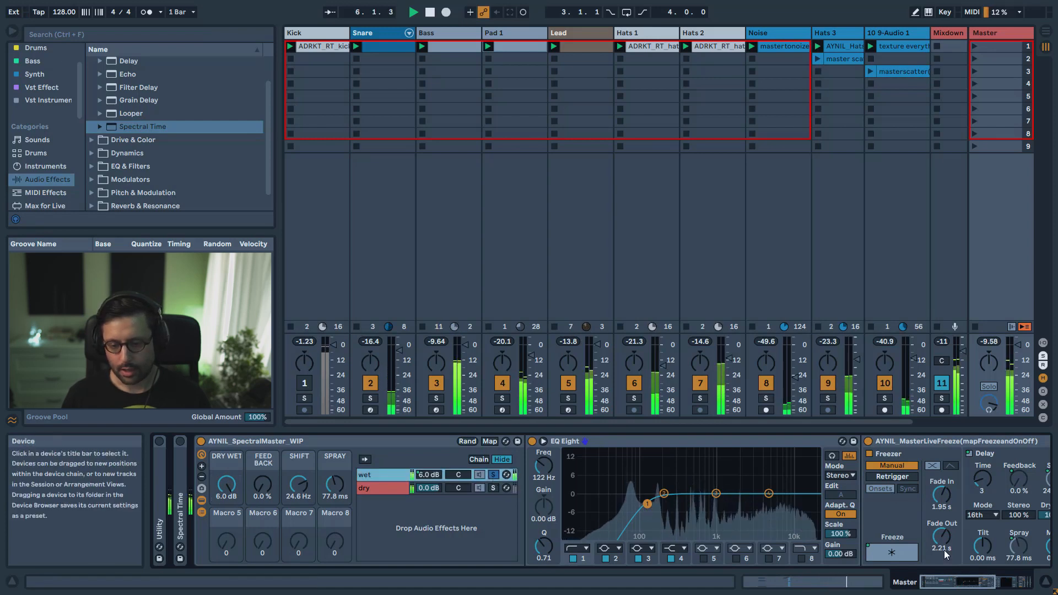
left_click_drag(225, 492, 225, 529)
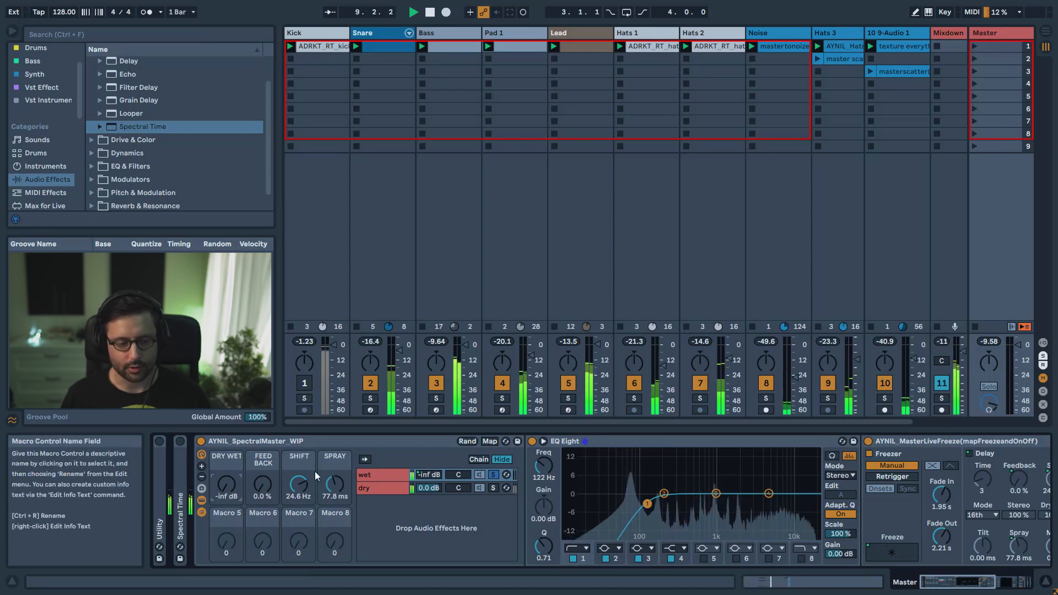
left_click_drag(226, 485, 226, 481)
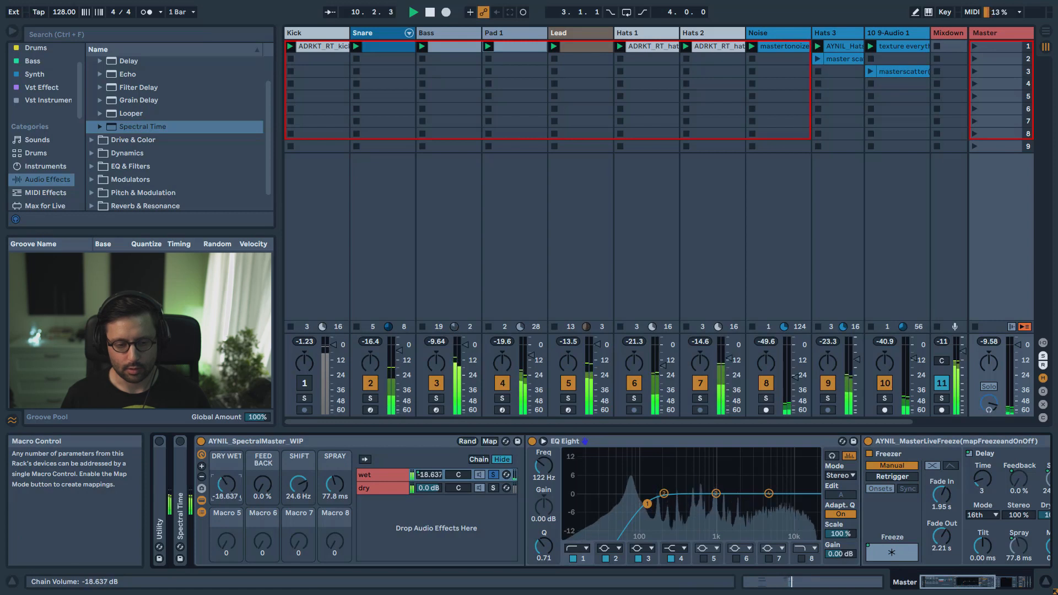
left_click_drag(226, 485, 226, 521)
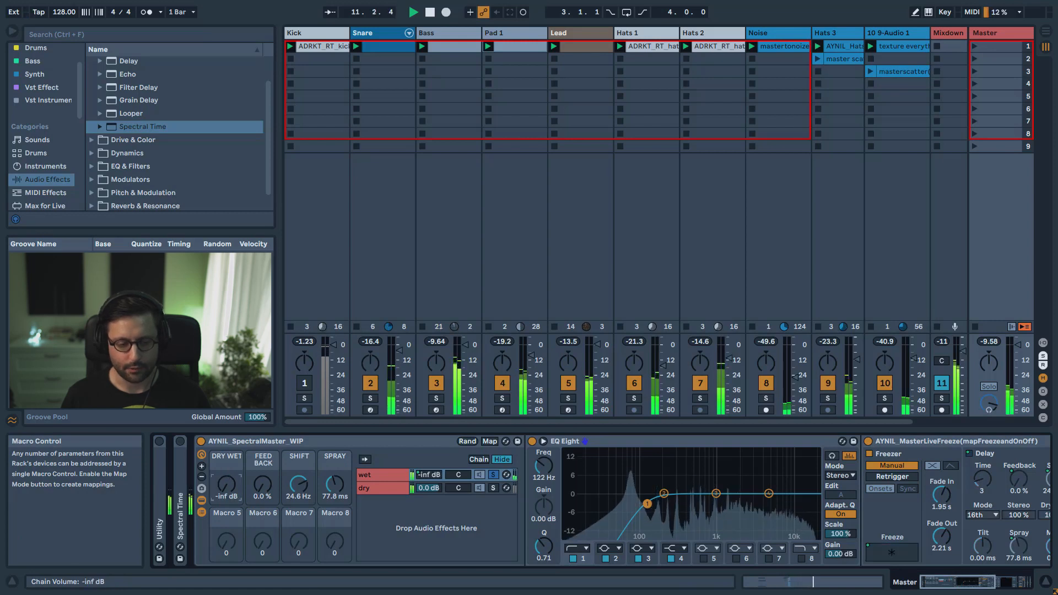
mouse_move(226, 485)
left_mouse_down()
mouse_move(226, 457)
mouse_move(226, 521)
mouse_move(226, 500)
left_mouse_up()
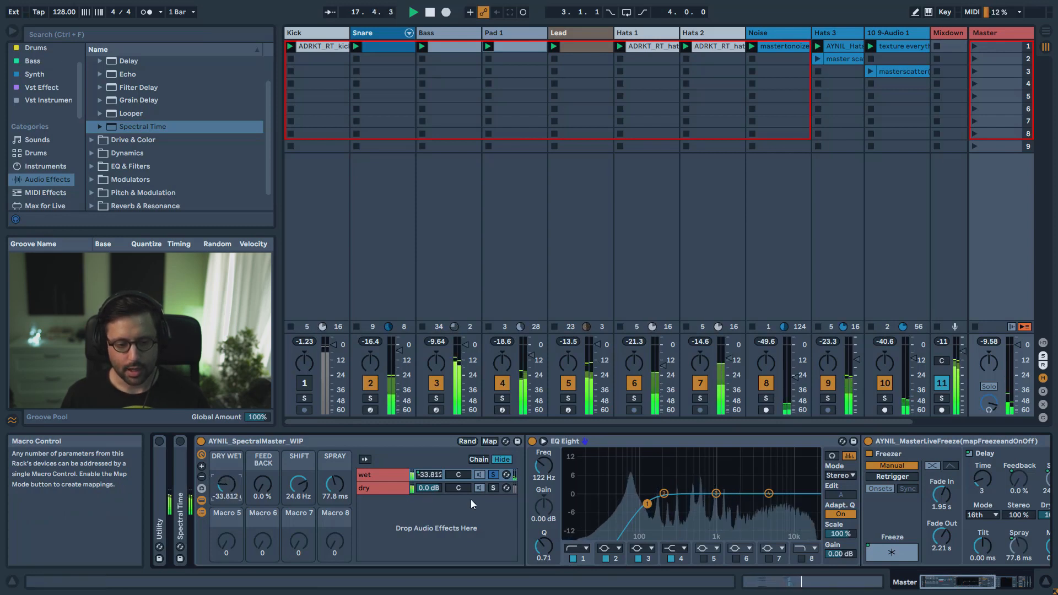
Step: Unsolo the wet chain, return the DRY WET macro to -inf dB, and stop playback
left_click(493, 476)
mouse_move(221, 487)
left_mouse_down()
mouse_move(227, 470)
mouse_move(220, 501)
left_mouse_up()
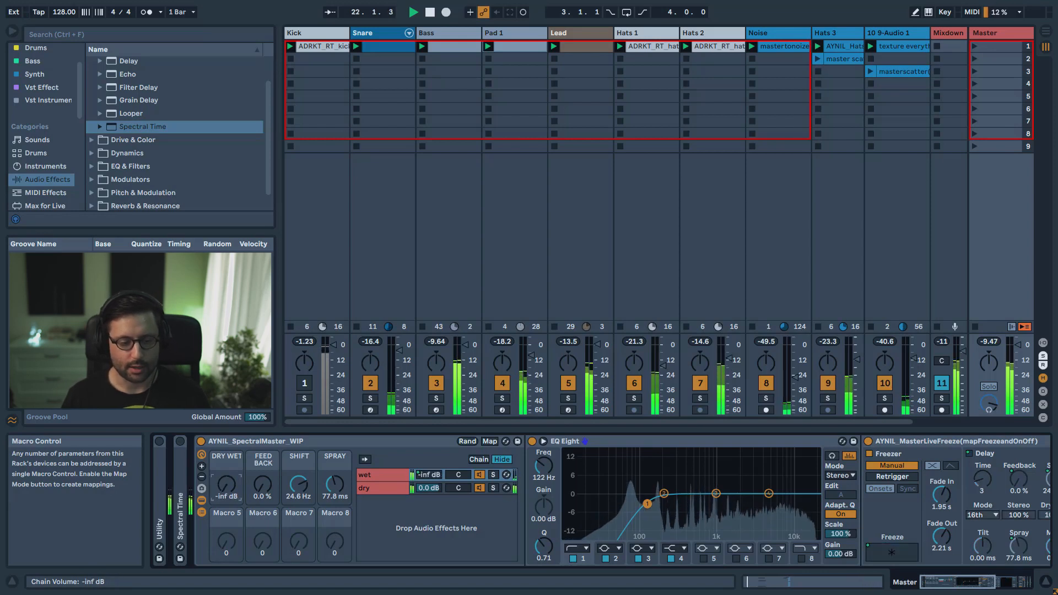
key("space")
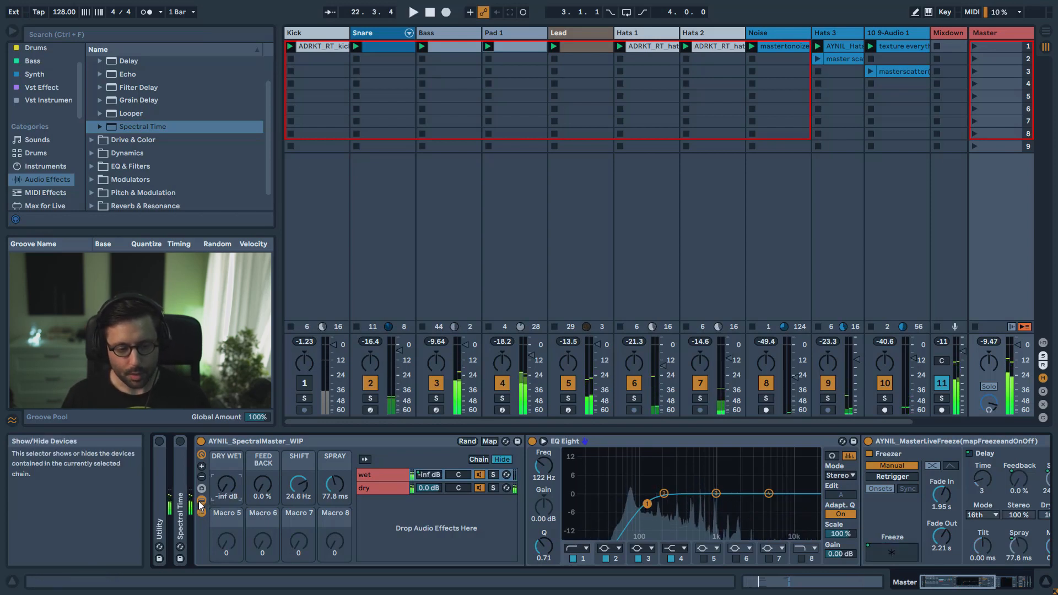
Step: Look over the rack's EQ Eight and MasterLiveFreeze devices, and fold the rack's view back
left_click_drag(936, 588, 967, 588)
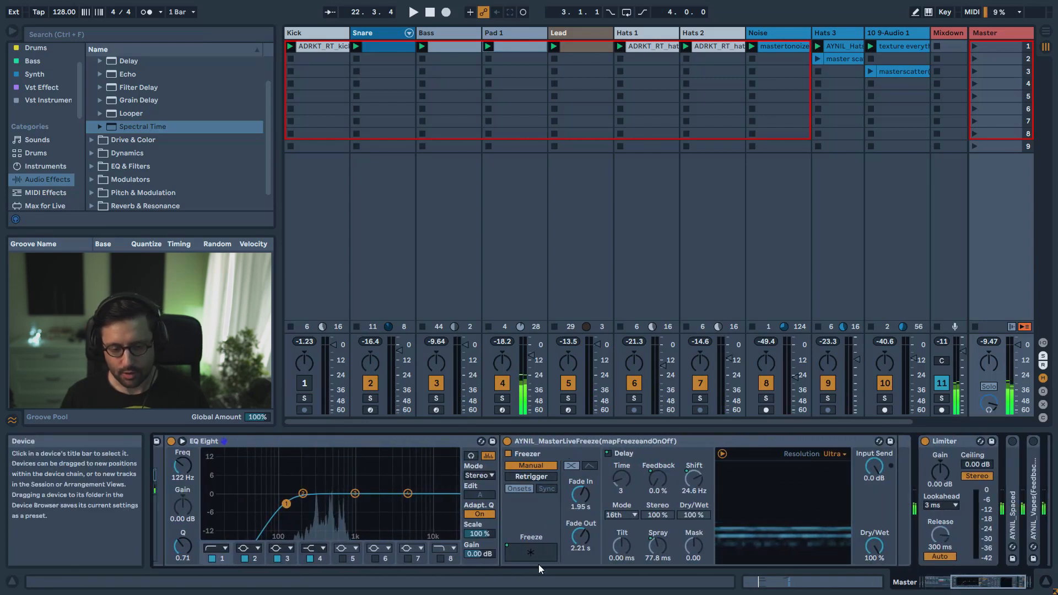
left_click_drag(980, 582, 926, 583)
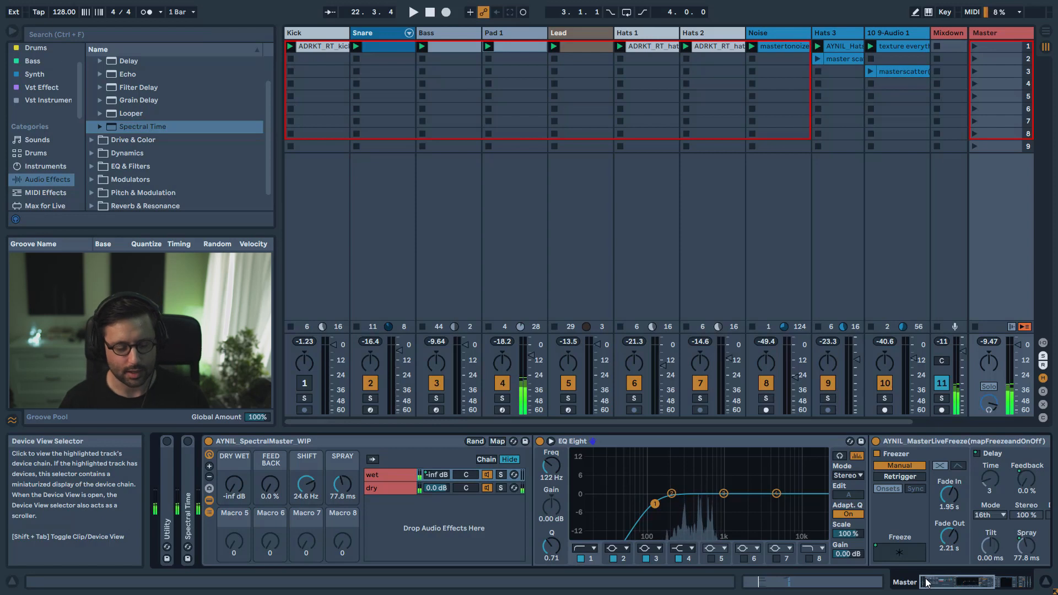
left_click(209, 512)
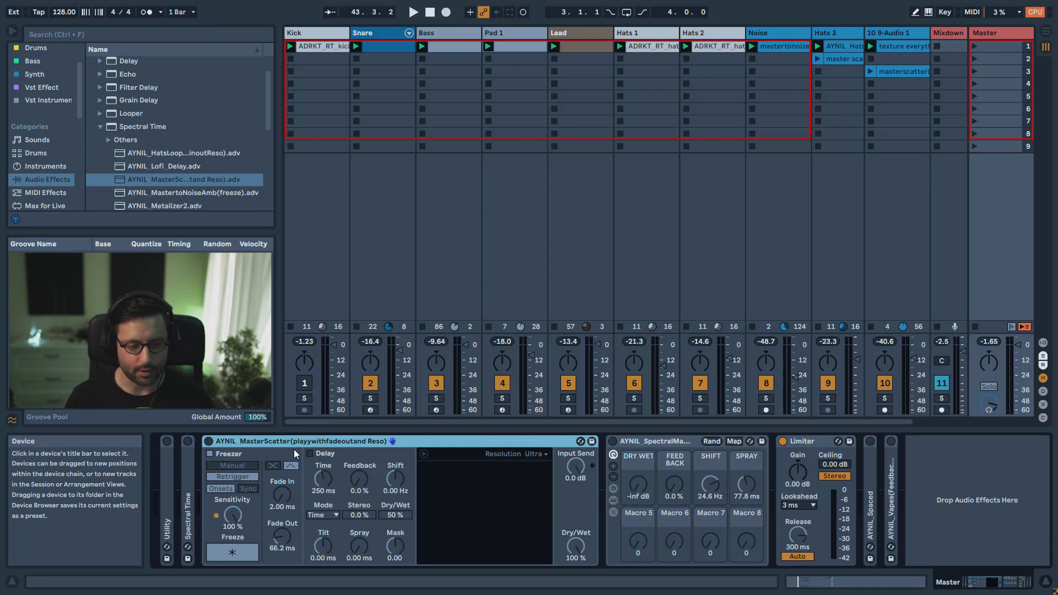
Step: Play the set through AYNIL_MasterScatter on Master, switching its Retrigger mode to Sync and setting the overall Dry/Wet to 63%
key("space")
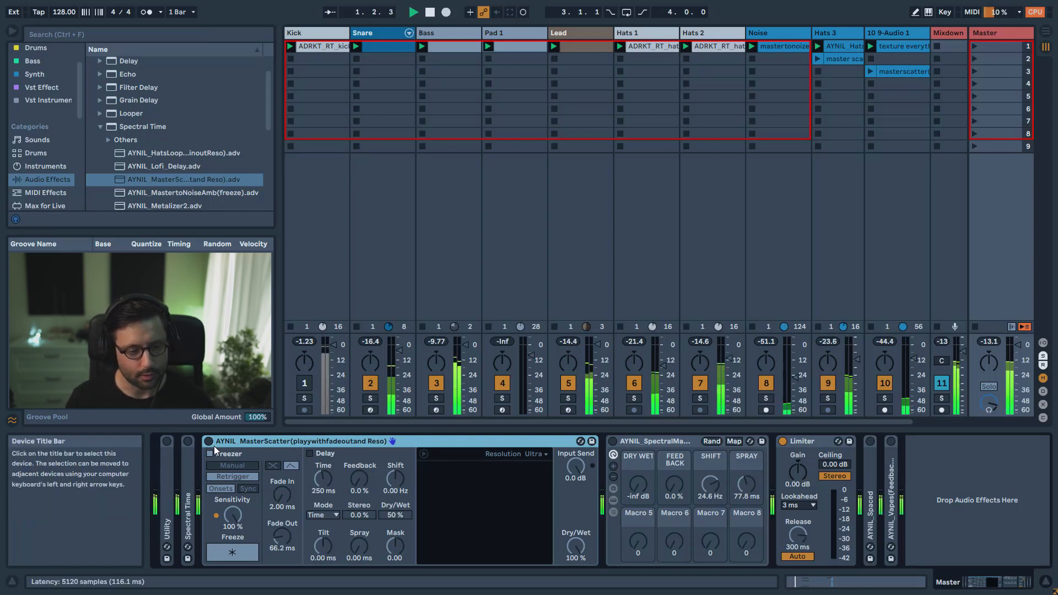
left_click(209, 442)
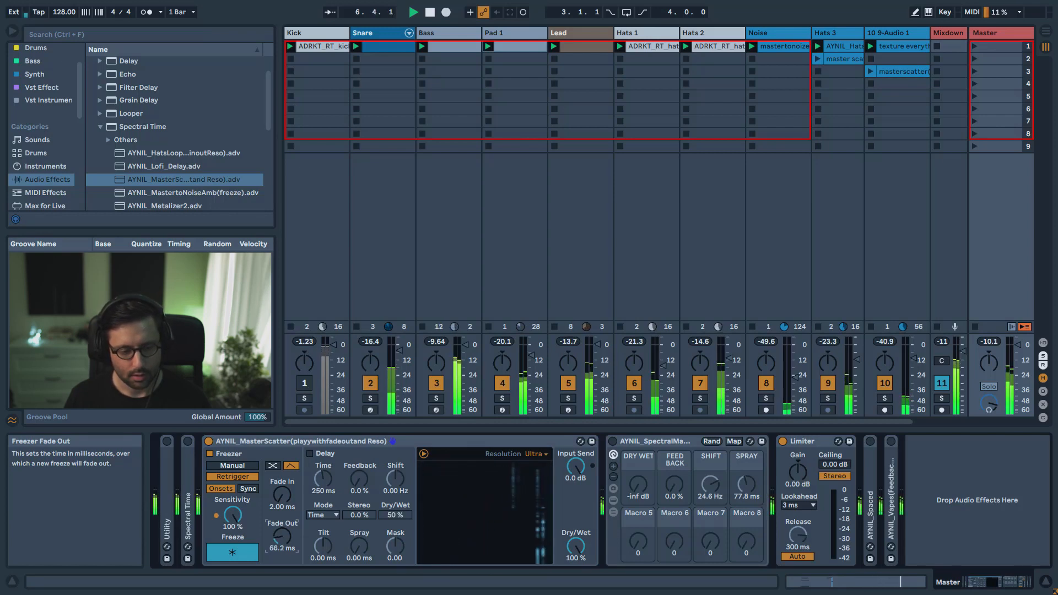
left_click(246, 489)
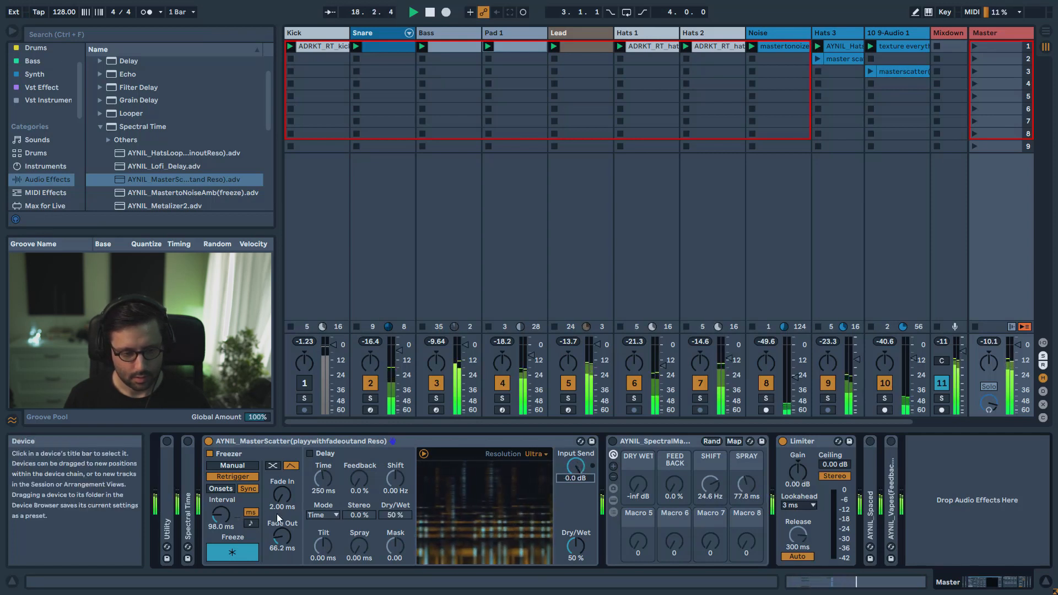
left_click_drag(573, 558, 574, 553)
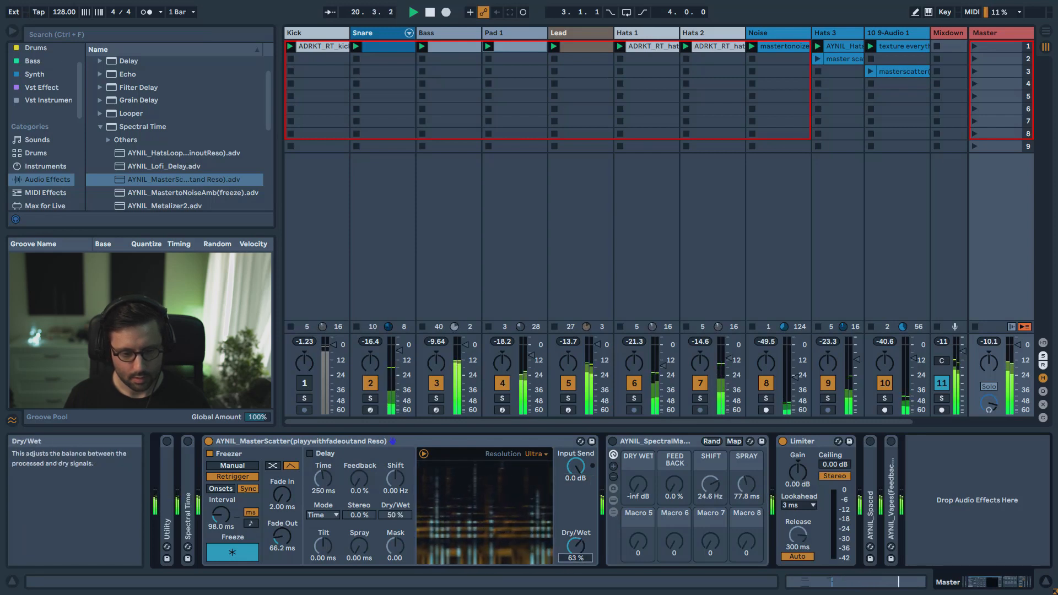
left_click_drag(576, 466, 575, 551)
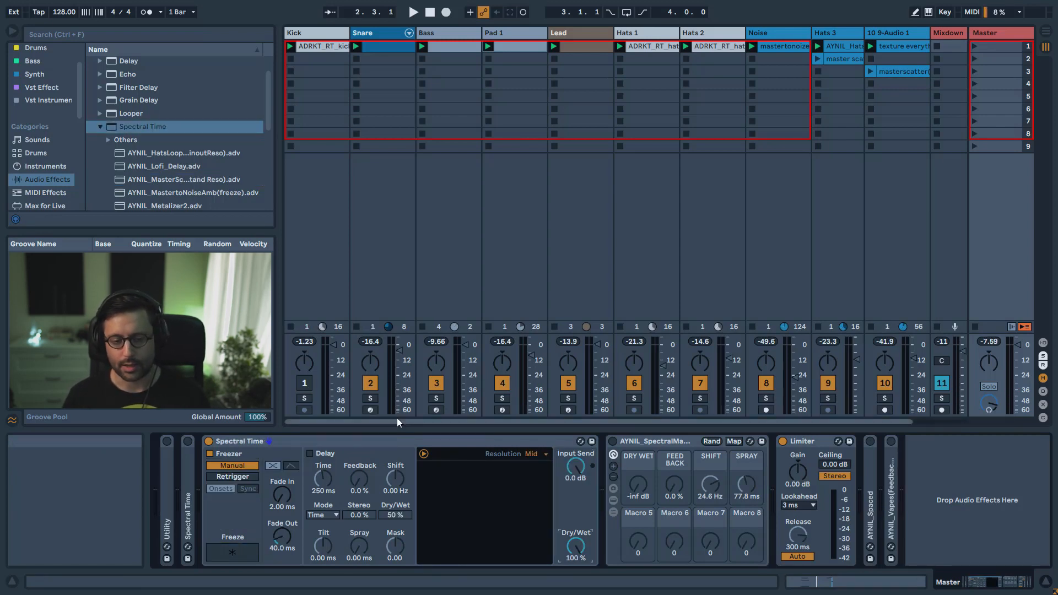
Step: Play the set, freeze the audio with the expanded Spectral Time on Master, and set its Resolution to High
key("space")
left_click(233, 555)
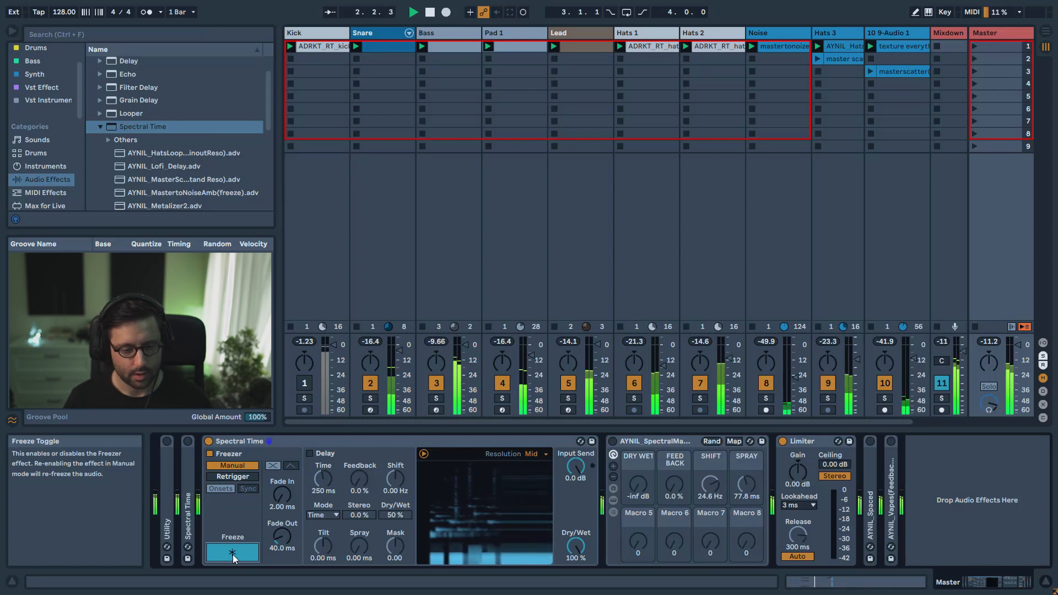
left_click(530, 455)
left_click(537, 490)
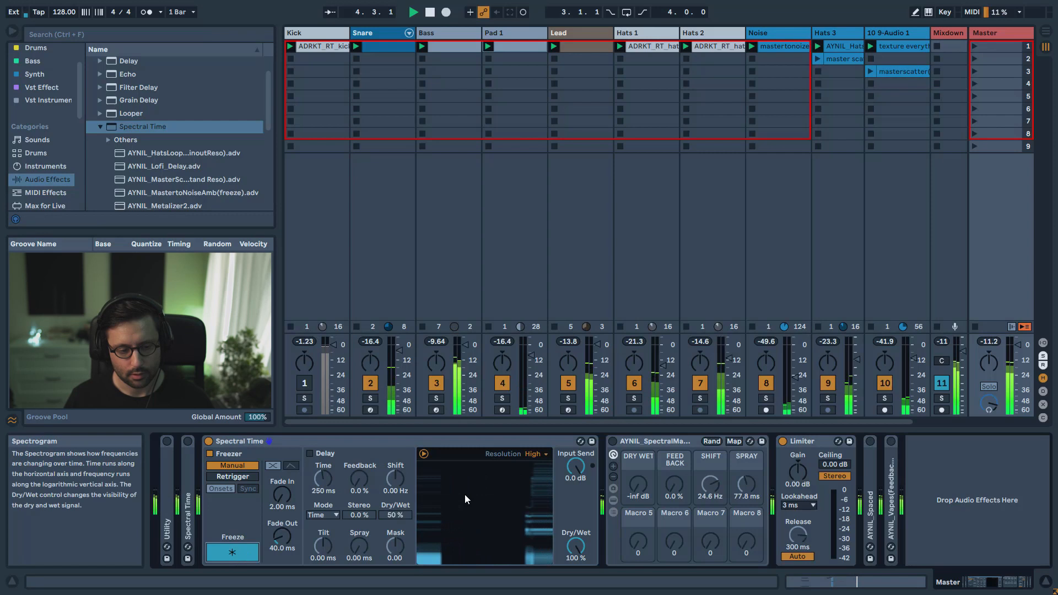
Step: Enable Spectral Time's Delay on Master with its Dry/Wet at 100%, and lower Shift to -104 Hz
left_click(311, 453)
mouse_move(387, 476)
left_mouse_down()
mouse_move(393, 516)
mouse_move(394, 486)
left_mouse_up()
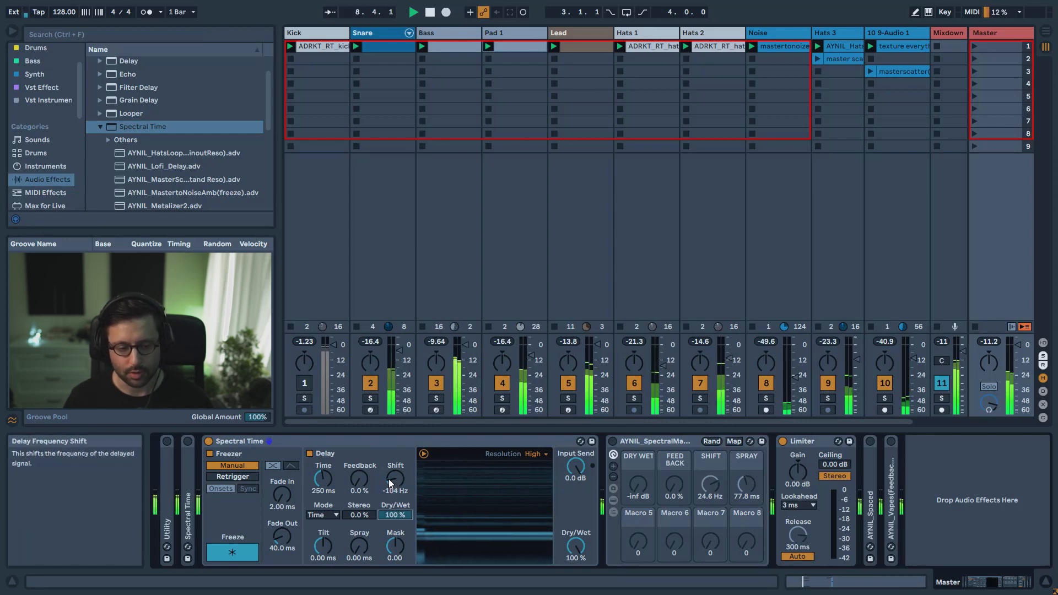
Step: Set the Delay's Shift to -400 Hz, Tilt to -2.00 s and Spray to 193 ms, and switch Spectral Time's Resolution to Low
mouse_move(389, 479)
left_mouse_down()
mouse_move(389, 491)
mouse_move(389, 480)
left_mouse_up()
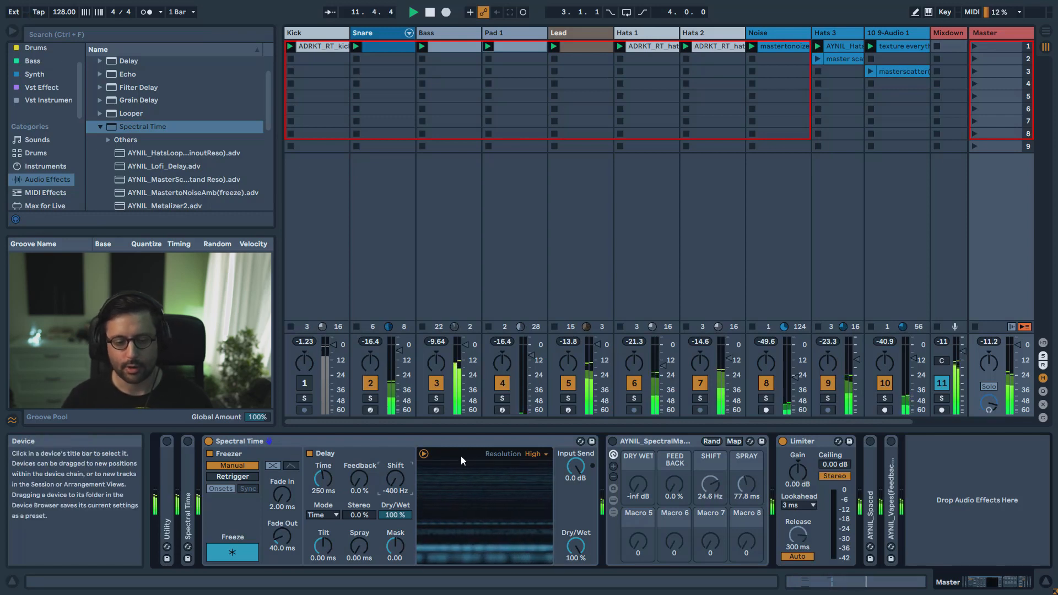
mouse_move(323, 546)
left_mouse_down()
mouse_move(323, 573)
mouse_move(353, 554)
left_mouse_up()
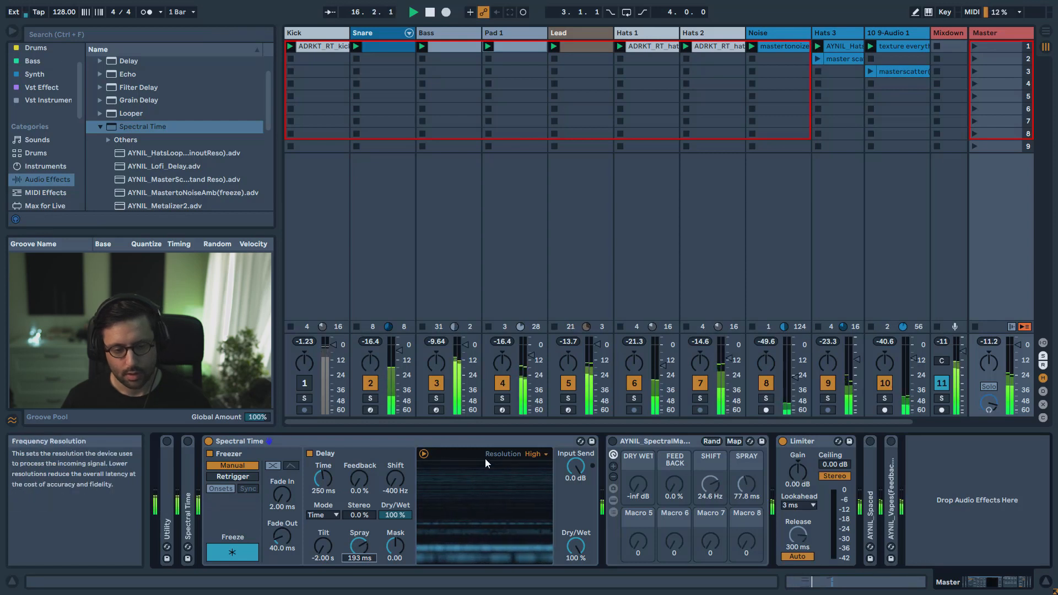
left_click(529, 455)
left_click(534, 465)
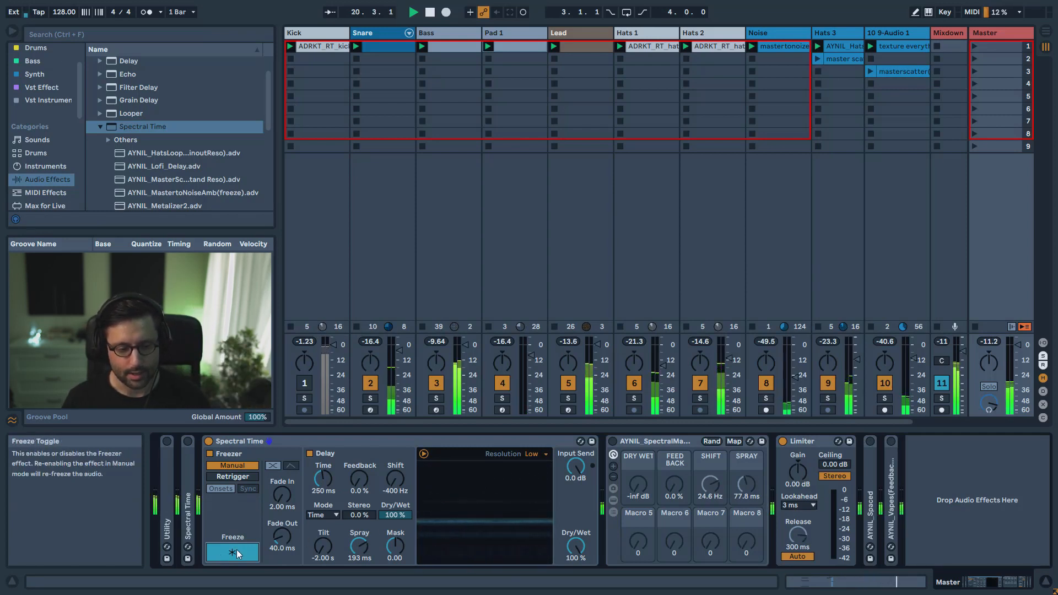
Step: Switch the Freezer on Master to Retrigger in Sync mode and set its Interval to 49.1 ms
left_click(240, 476)
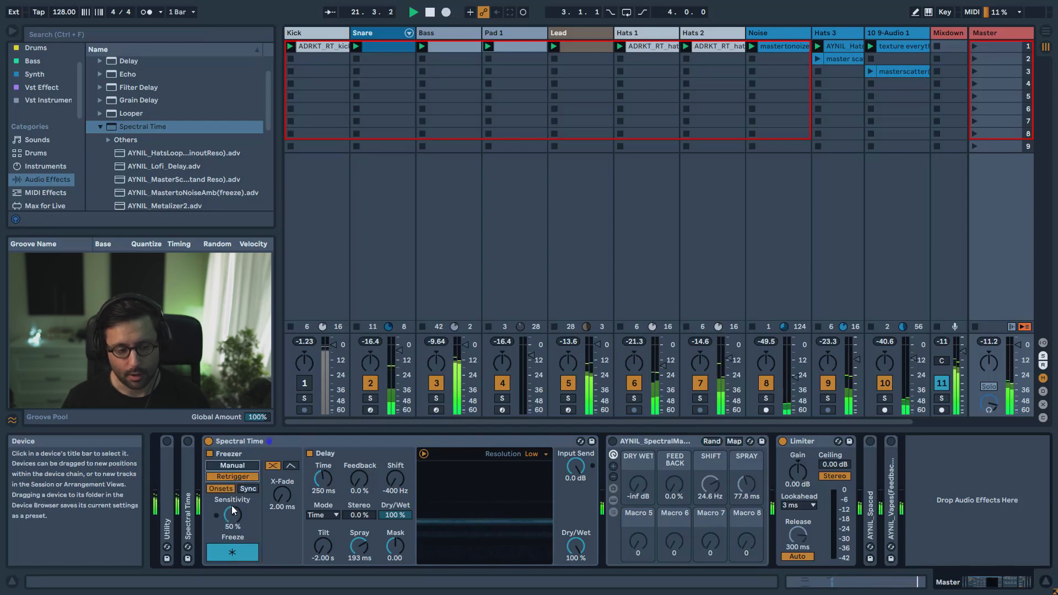
left_click(247, 489)
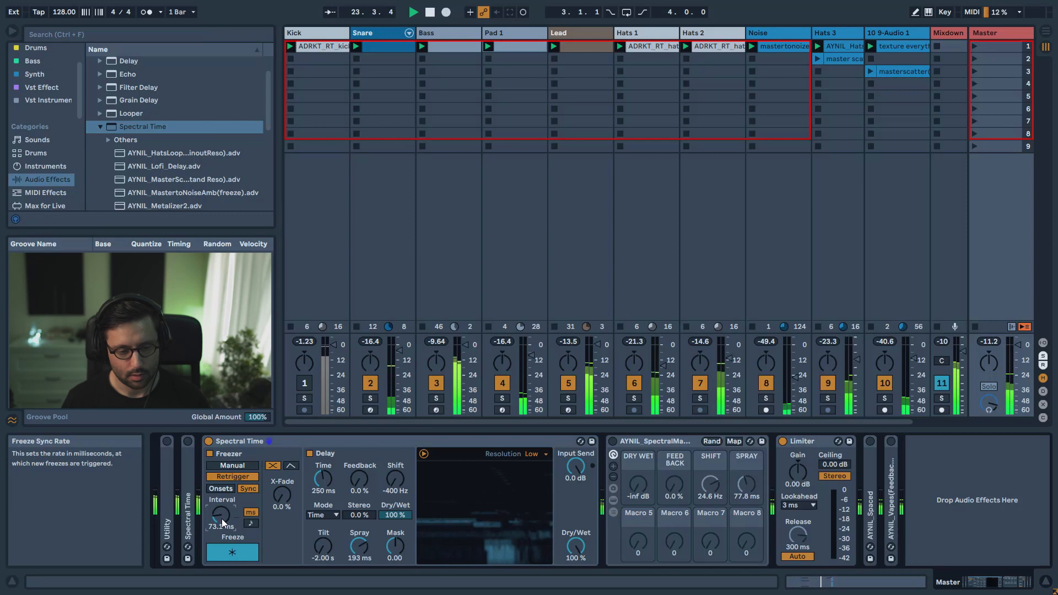
left_click_drag(220, 519, 302, 553)
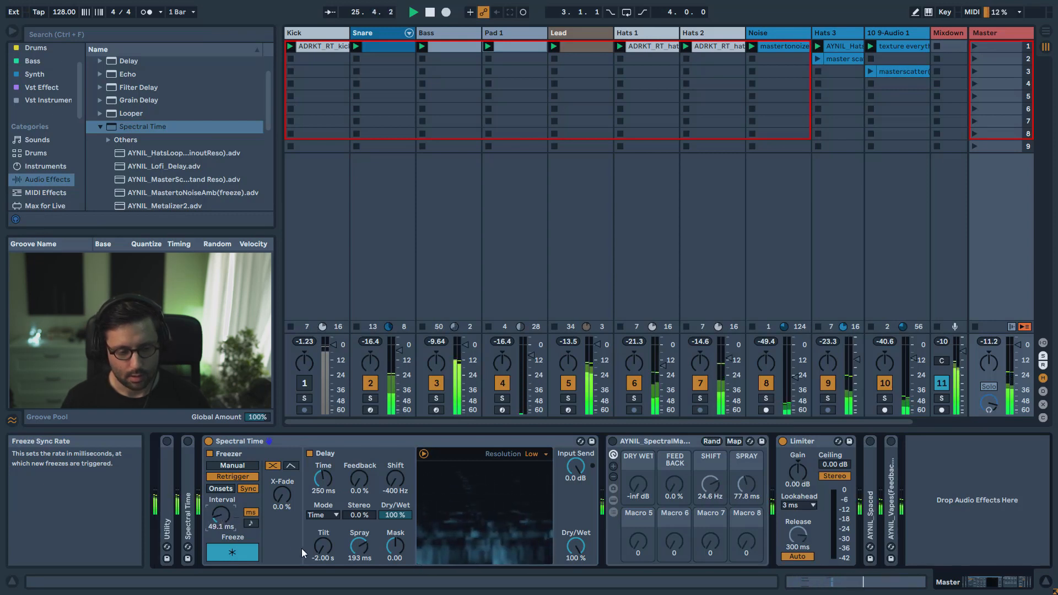
Step: Reset the Delay's Tilt, Spray and Shift to zero, and switch off Spectral Time on Master
double_click(320, 549)
double_click(358, 551)
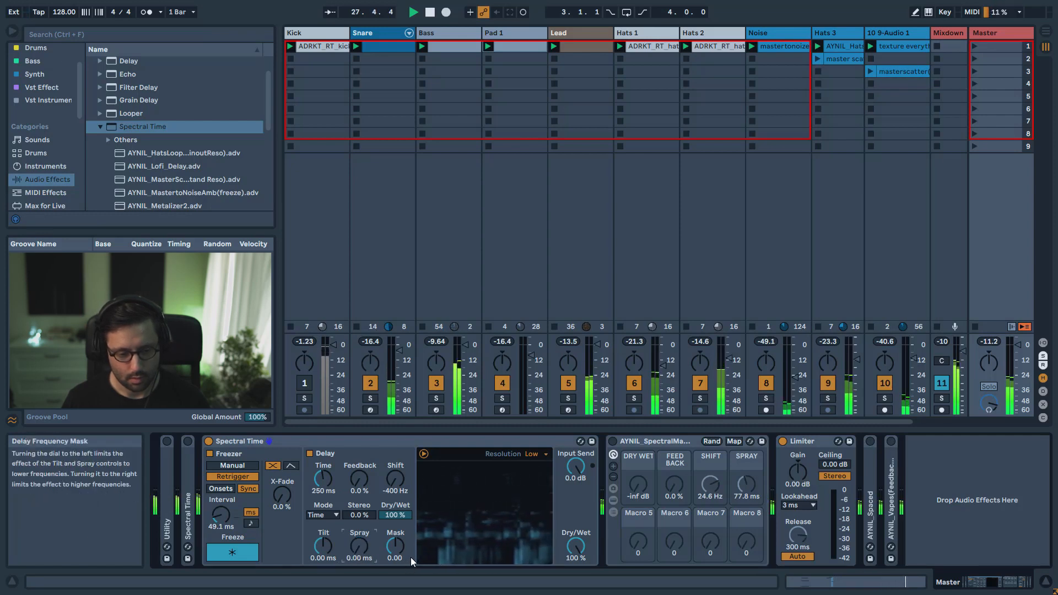
double_click(396, 487)
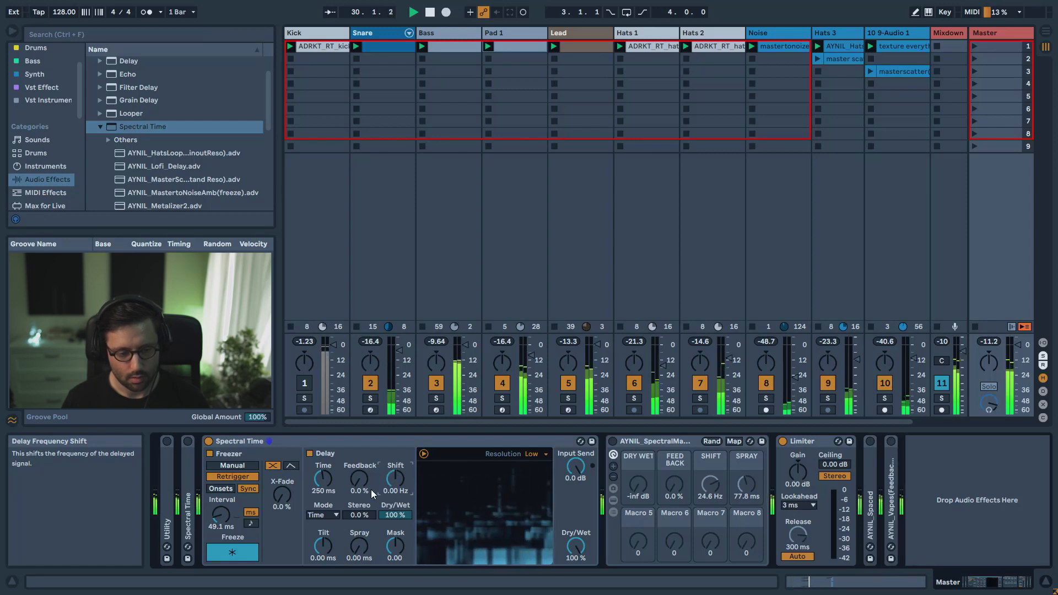
left_click(209, 441)
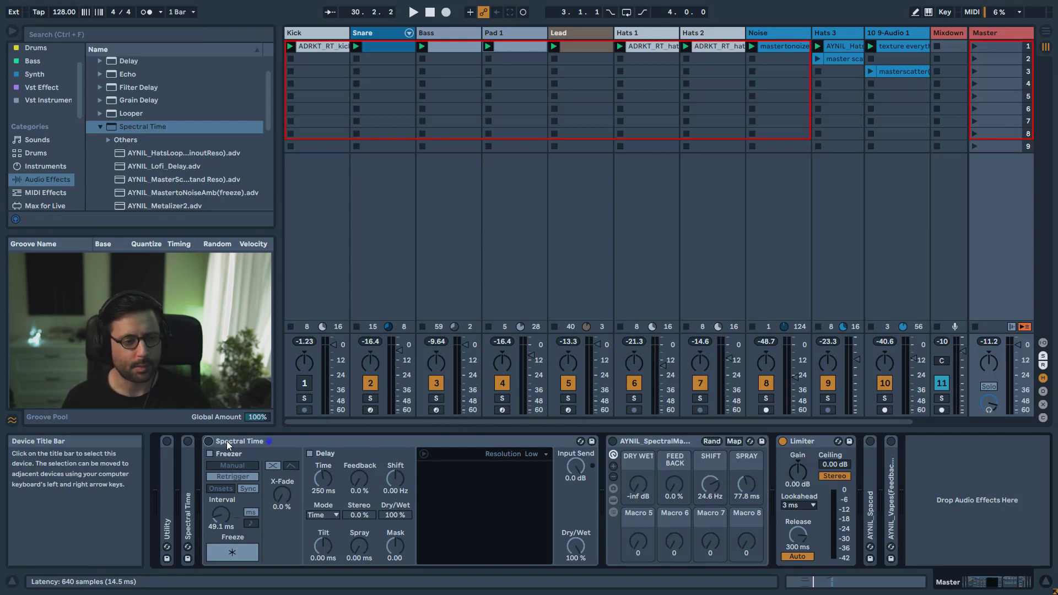
Step: Load the AYNIL_Metalizer2 preset in place of Spectral Time on Master and play the set, sweeping Dry/Wet to 0% and back to 100%
left_click(171, 206)
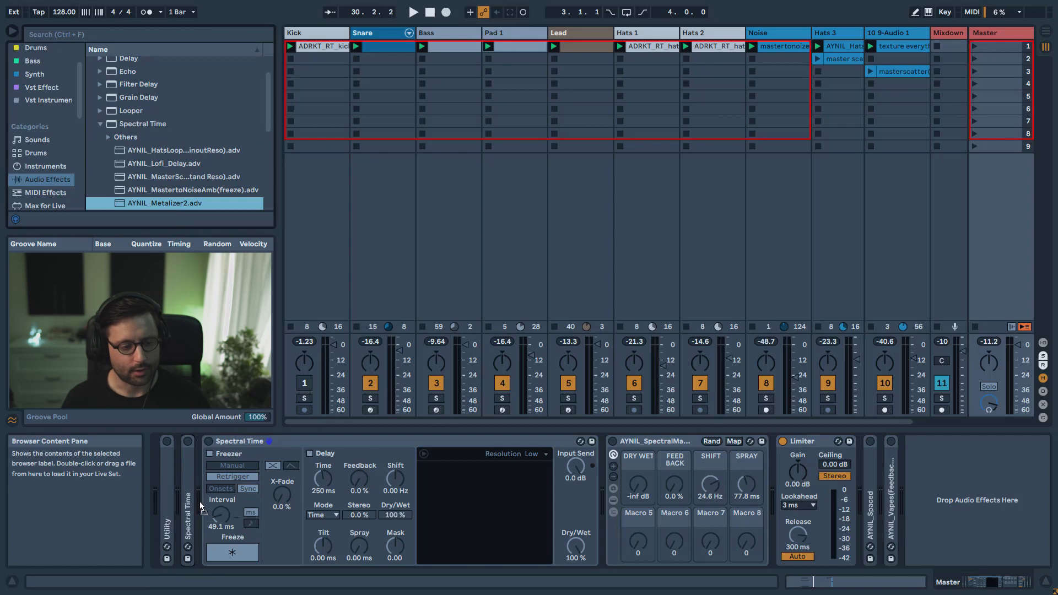
left_click_drag(200, 501, 201, 504)
key("space")
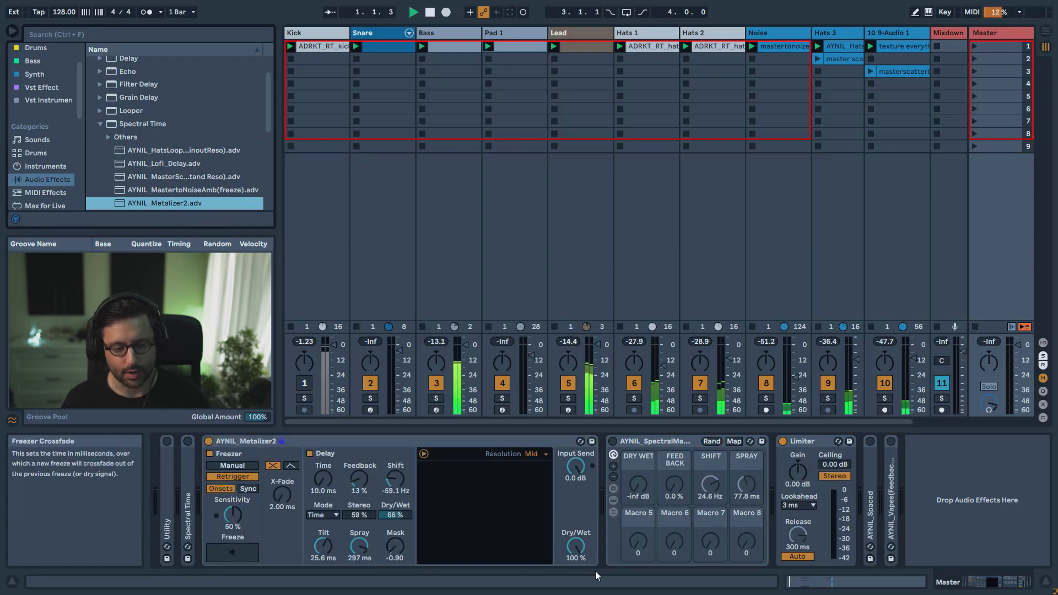
left_click_drag(576, 547, 576, 594)
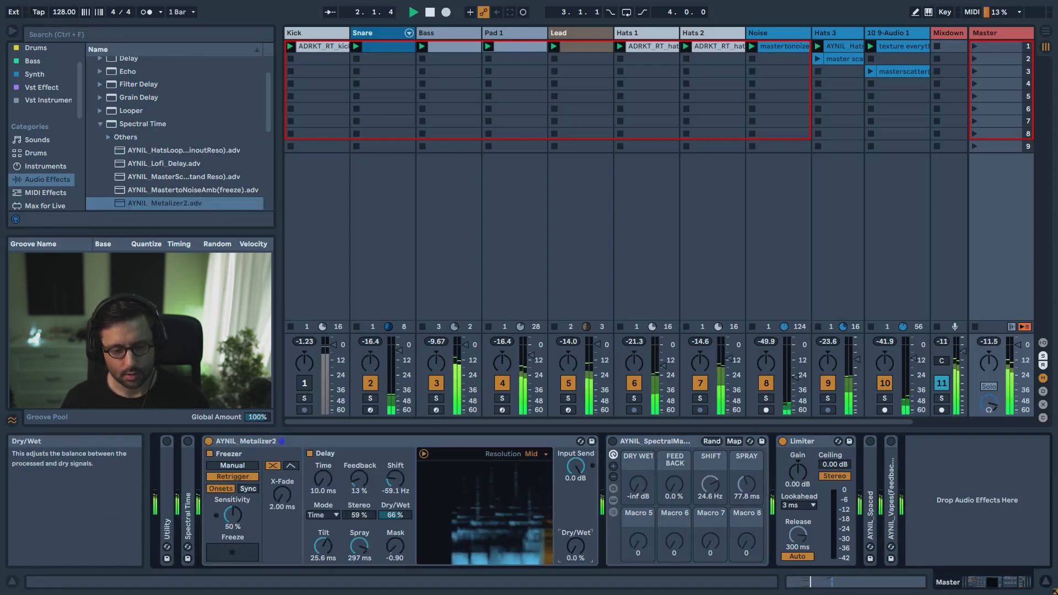
left_click_drag(576, 547, 576, 518)
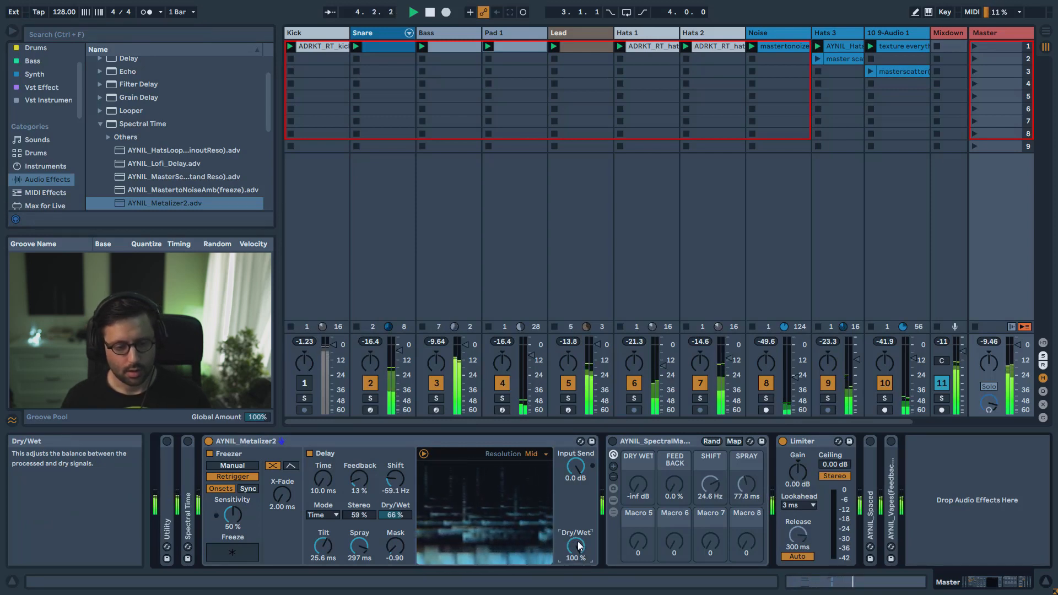
key("space")
Step: Move AYNIL_Metalizer2 from Master to the Lead track, solo that track and start playback
left_click_drag(331, 442, 568, 381)
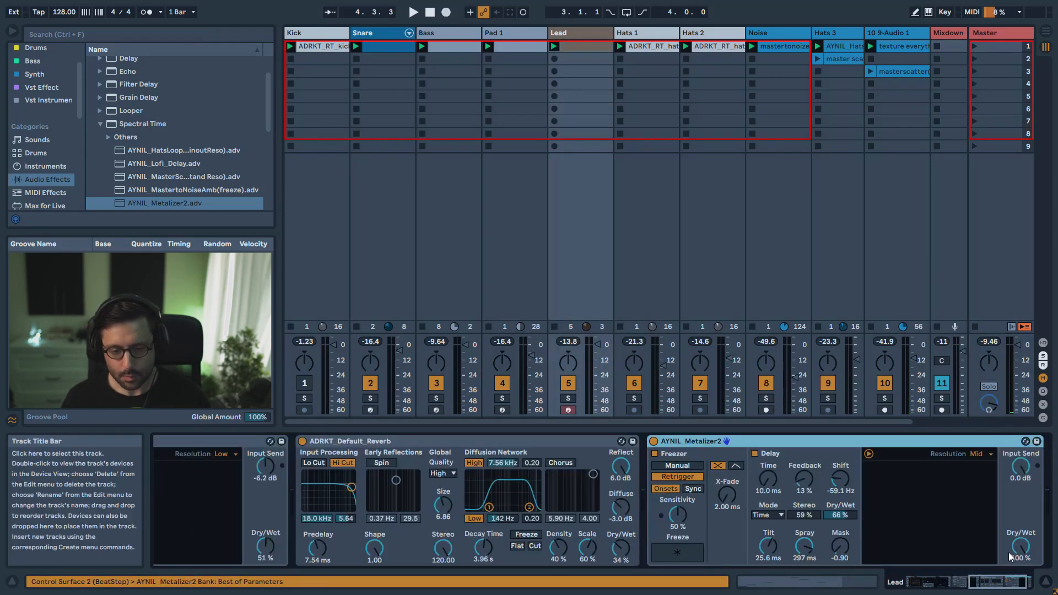
left_click(568, 399)
key("space")
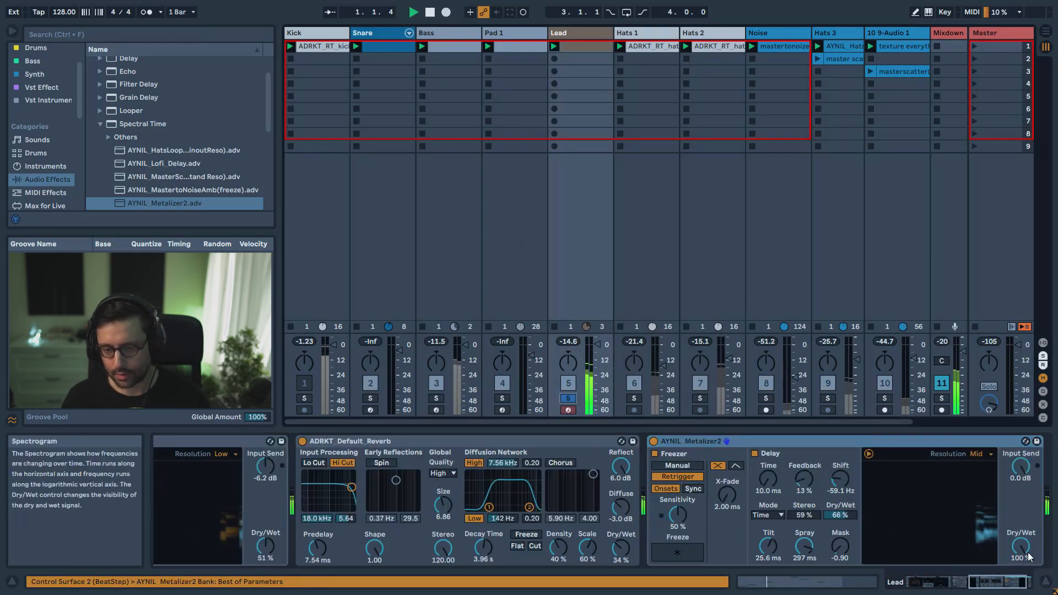
Step: Set AYNIL_Metalizer2's Dry/Wet to 50% on Lead, sweep Input Send to -inf dB and back up to -1.7 dB, and stop playback
left_click(1018, 552)
double_click(1018, 551)
left_click_drag(1020, 468, 1020, 568)
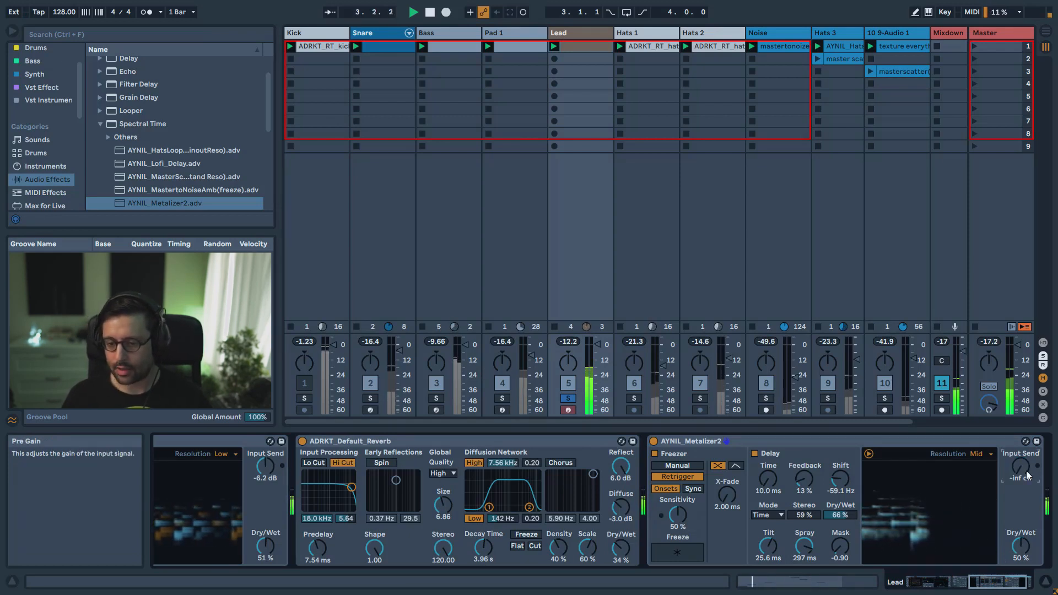
mouse_move(1027, 476)
left_mouse_down()
mouse_move(1027, 386)
mouse_move(1019, 480)
left_mouse_up()
key("space")
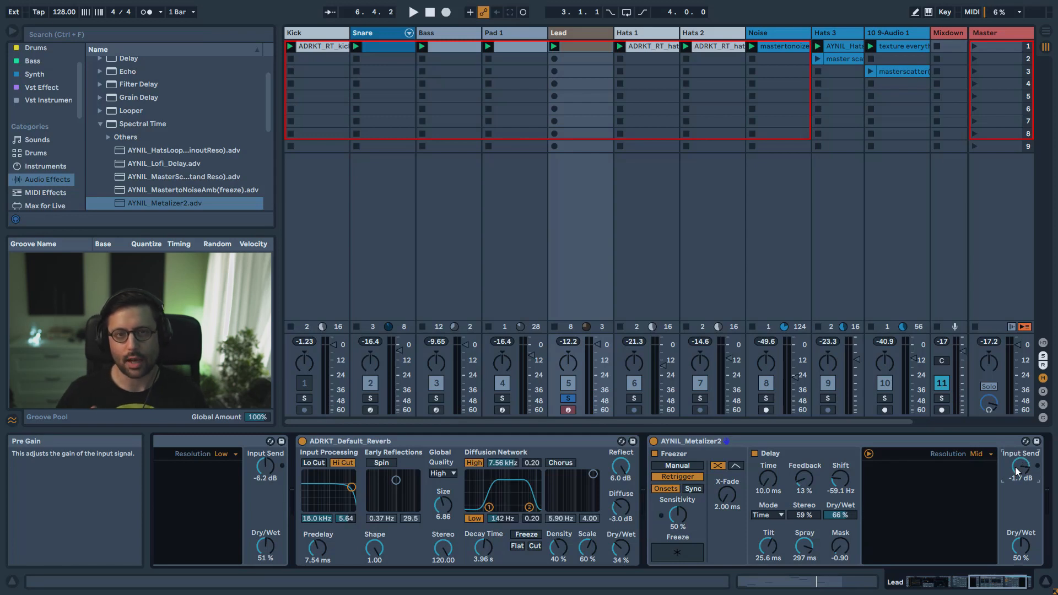
Step: Play the soloed Lead again while lowering AYNIL_Metalizer2's Input Send to -inf dB, and stop playback
key("space")
left_click_drag(1017, 471, 1017, 548)
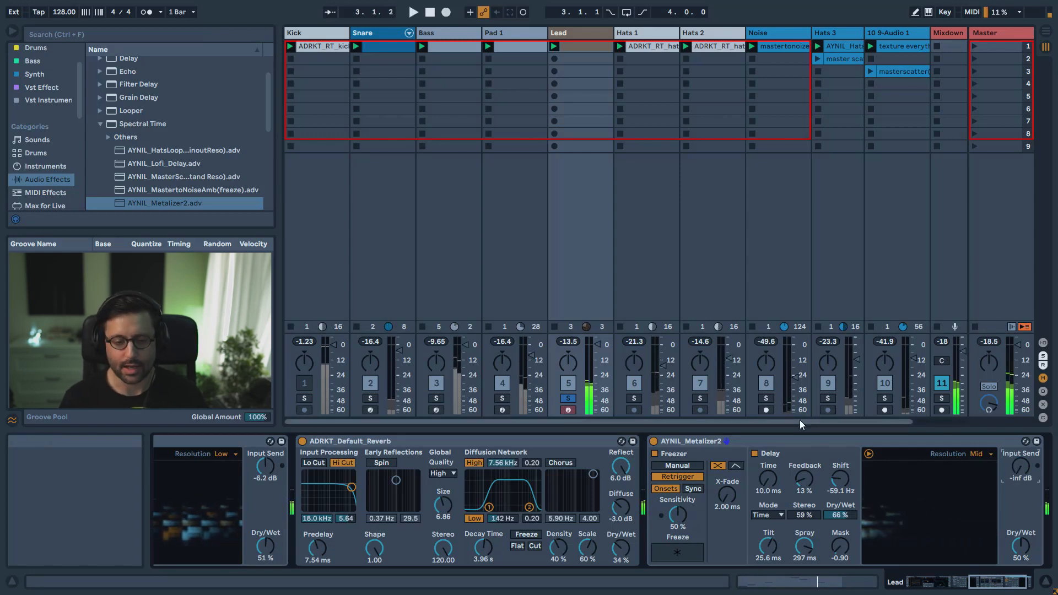
key("space")
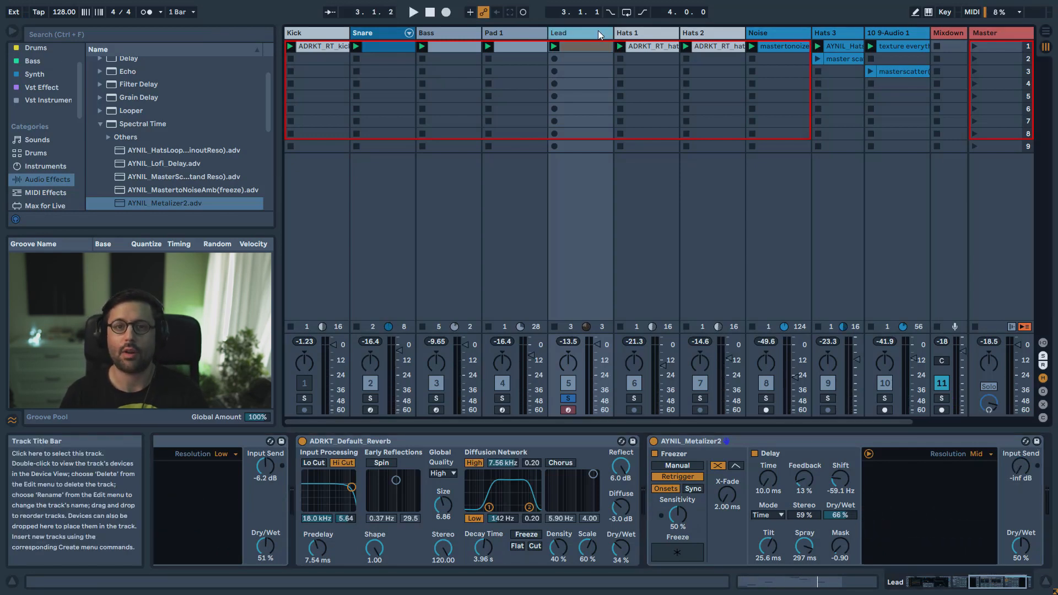